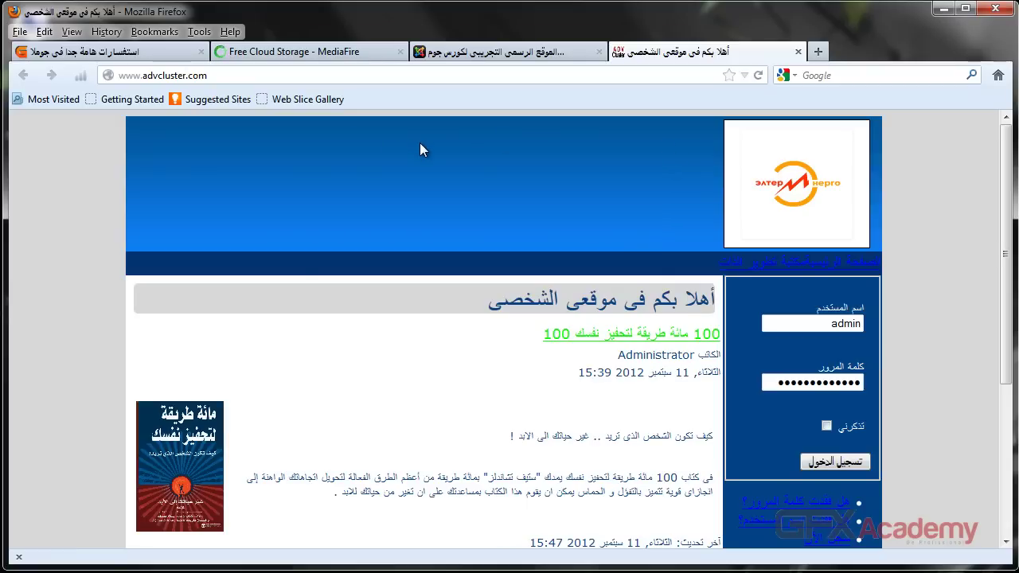
# Install the module package mod_flashmod_v3.0.2.zip from H:\Joomla\models through the extension installer of the site's administration
pyautogui.click(492, 52)
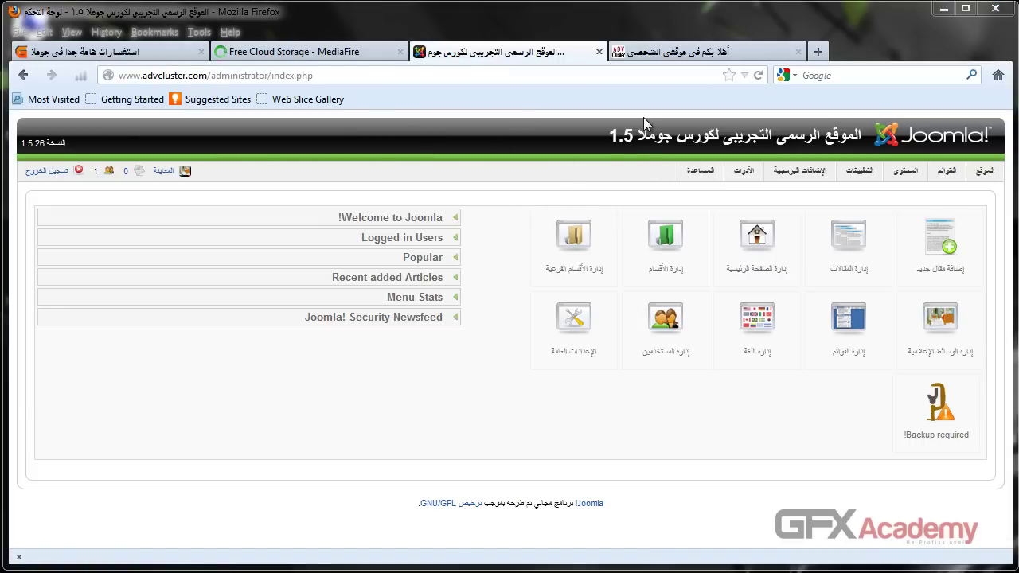
pyautogui.moveTo(799, 171)
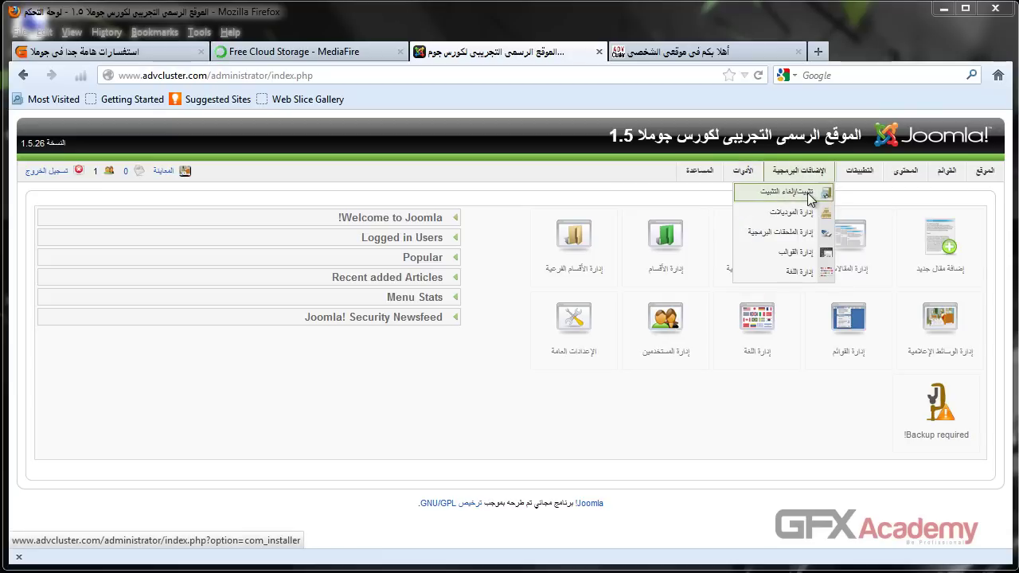
pyautogui.click(807, 196)
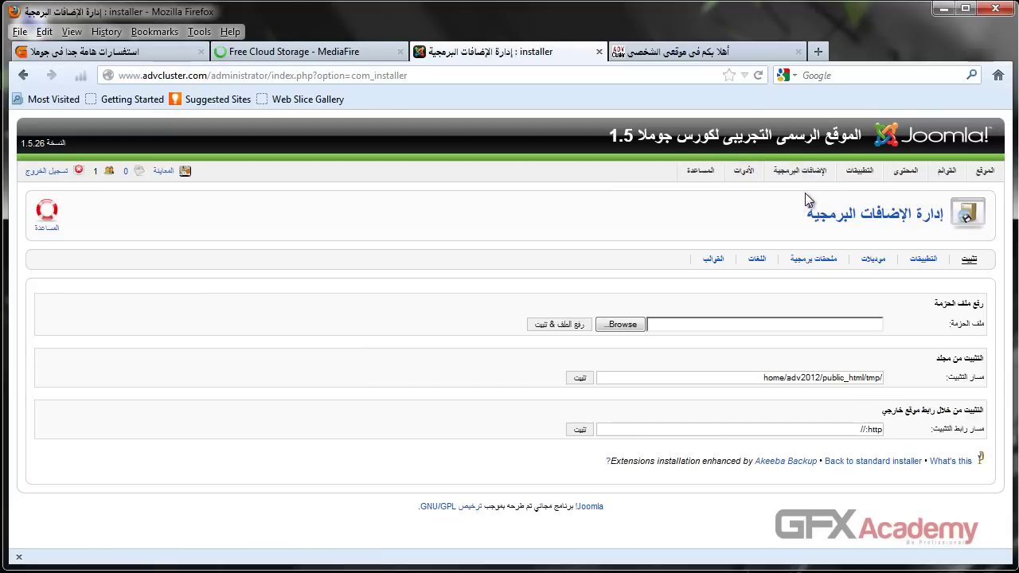
pyautogui.click(621, 323)
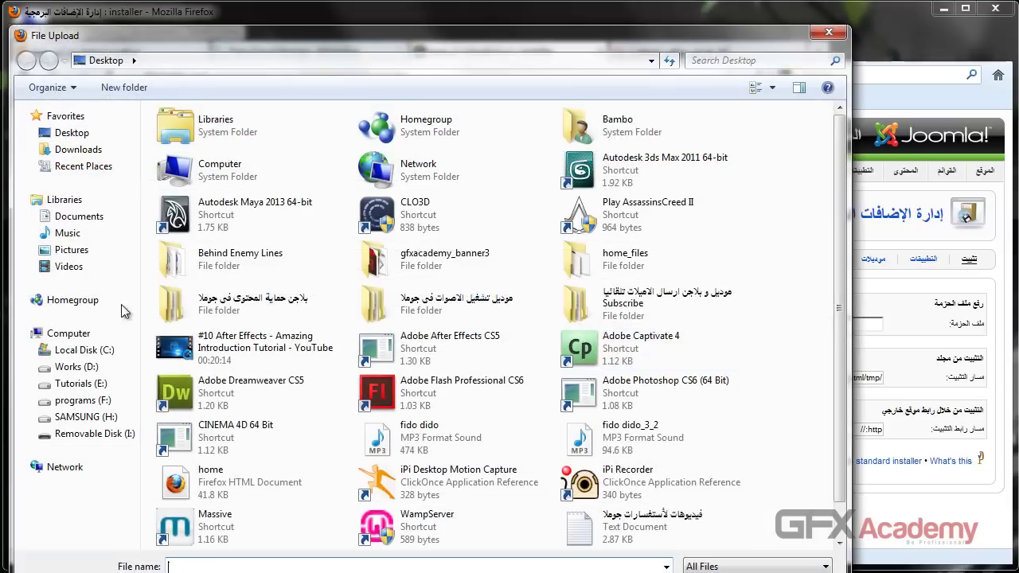
pyautogui.click(103, 418)
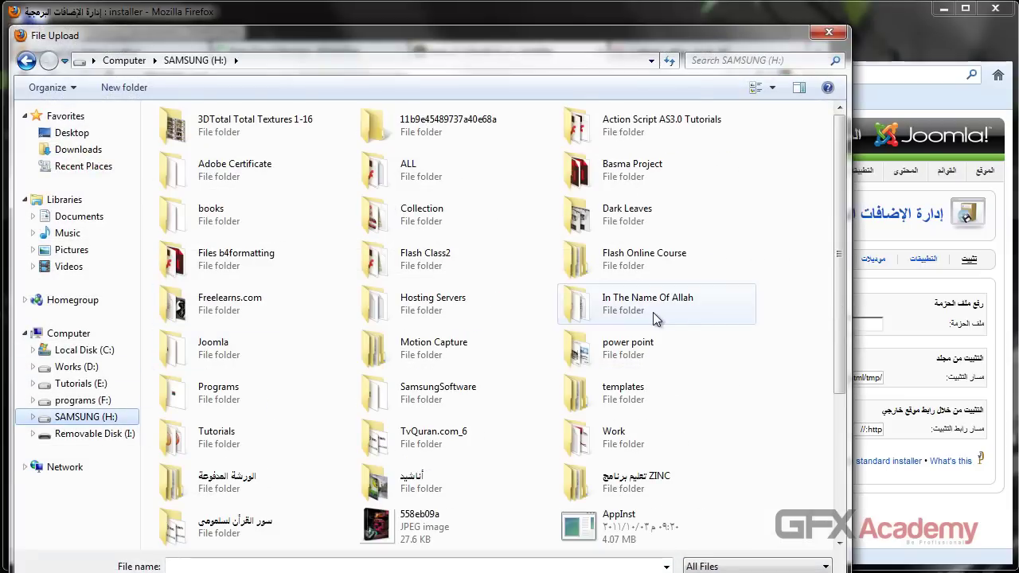
pyautogui.doubleClick(239, 359)
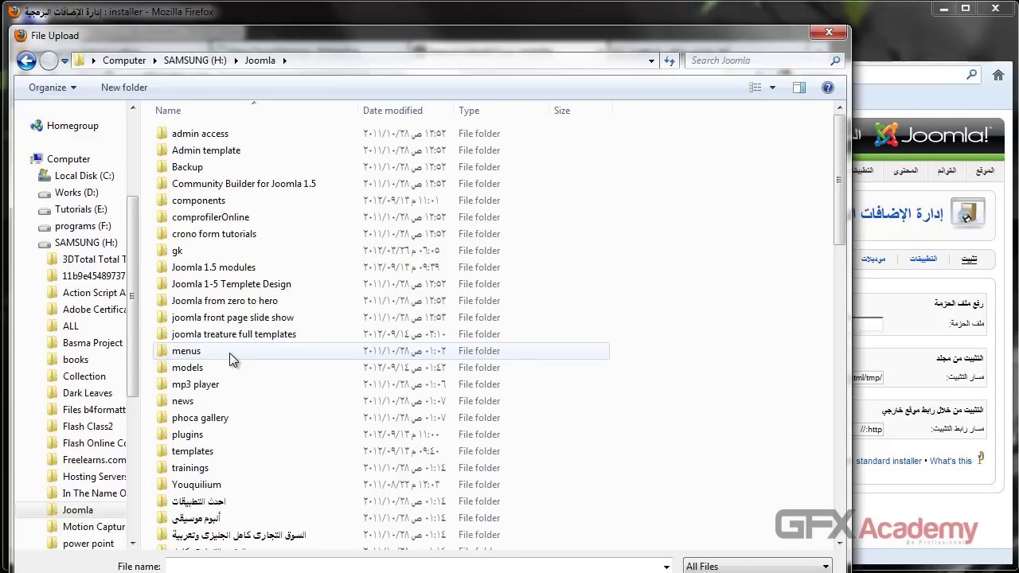
pyautogui.doubleClick(227, 367)
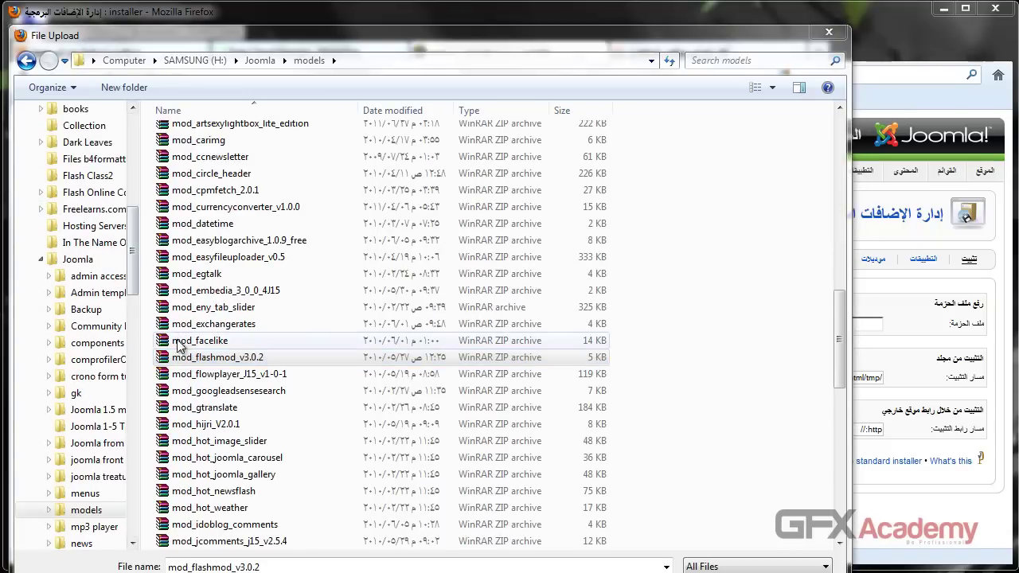
pyautogui.click(203, 360)
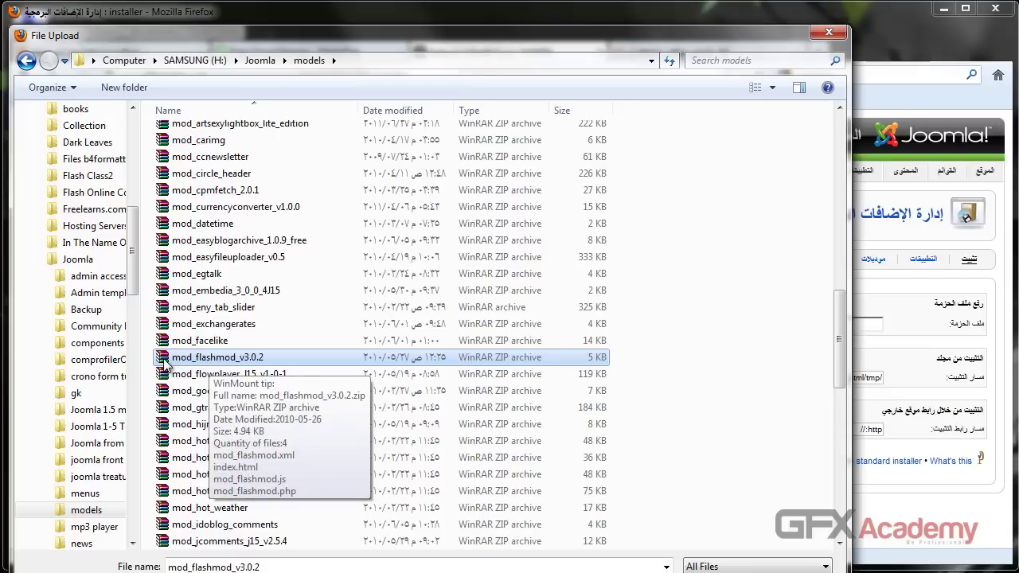
pyautogui.doubleClick(165, 359)
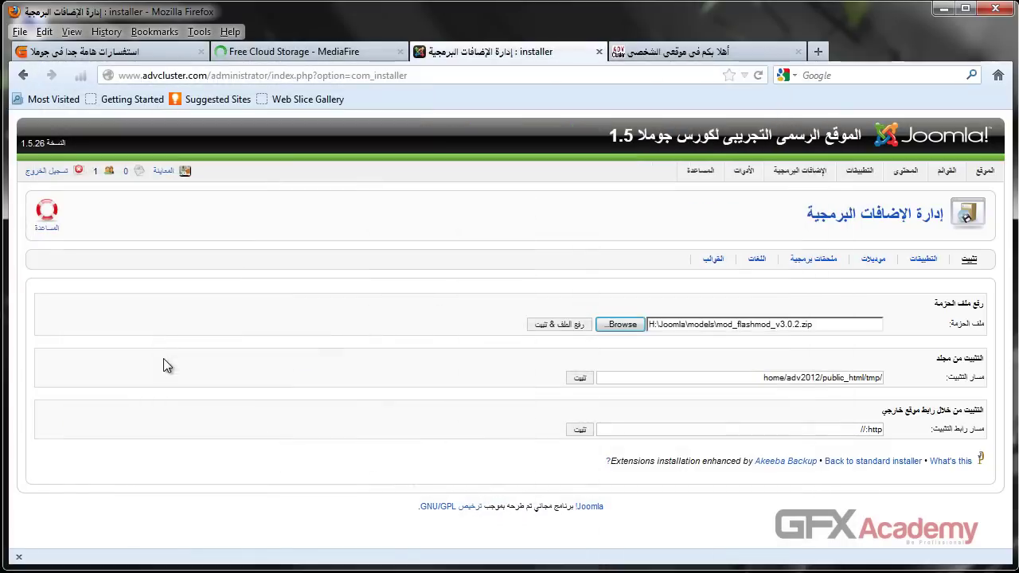
pyautogui.click(560, 327)
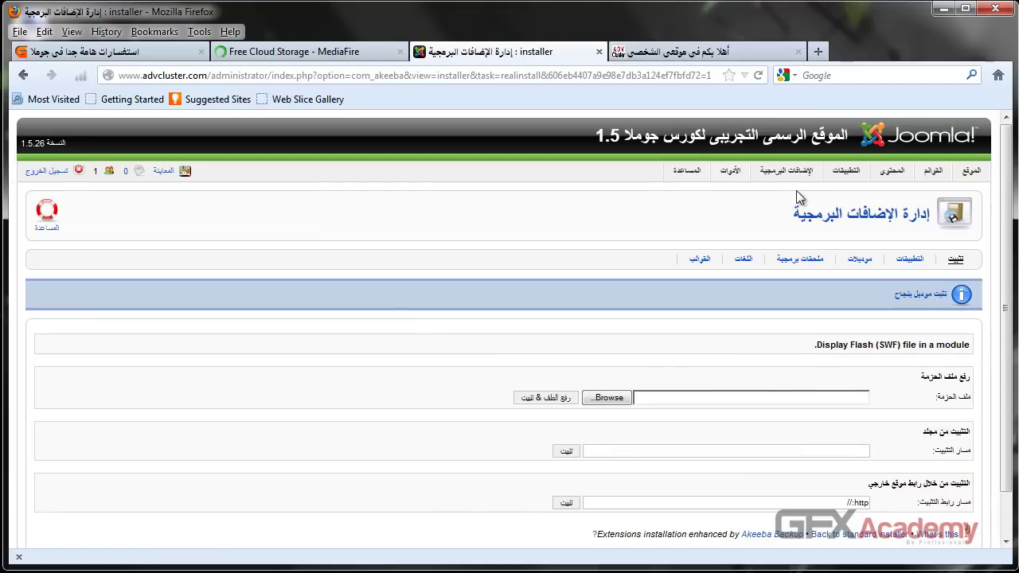
# Open The Flash Module from the module manager and set its position to logo
pyautogui.moveTo(784, 174)
pyautogui.click(781, 214)
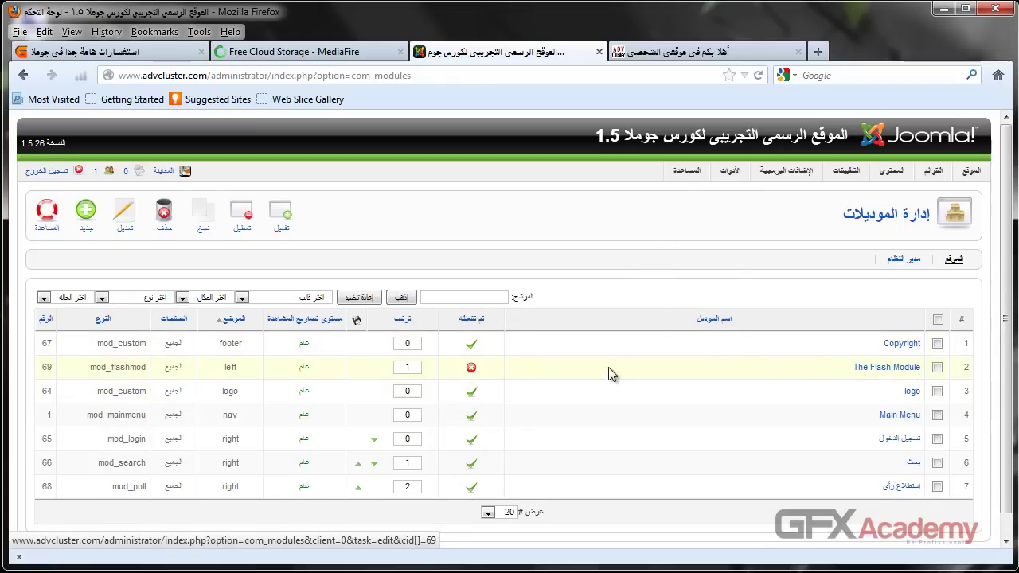
pyautogui.click(858, 369)
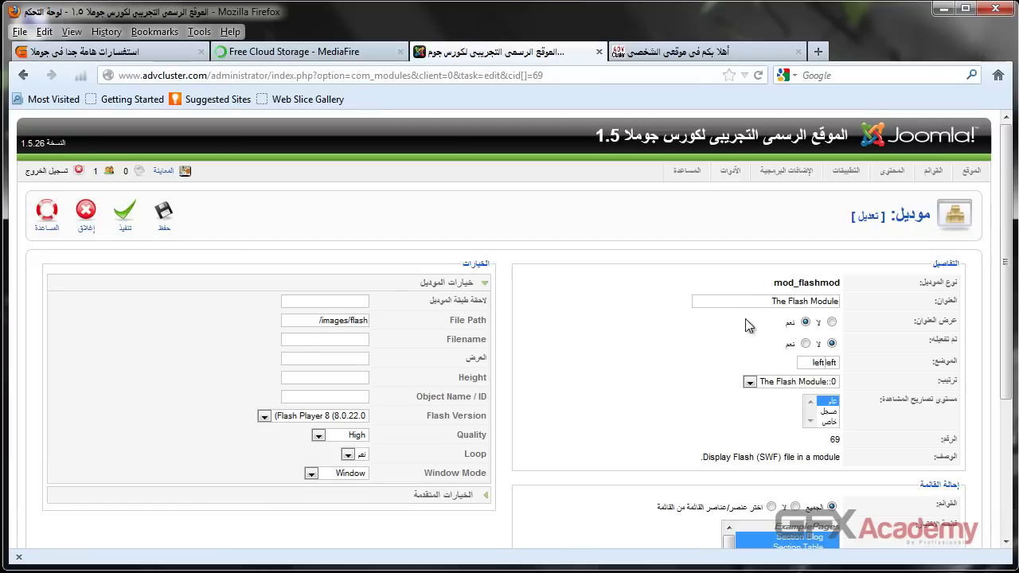
pyautogui.click(832, 363)
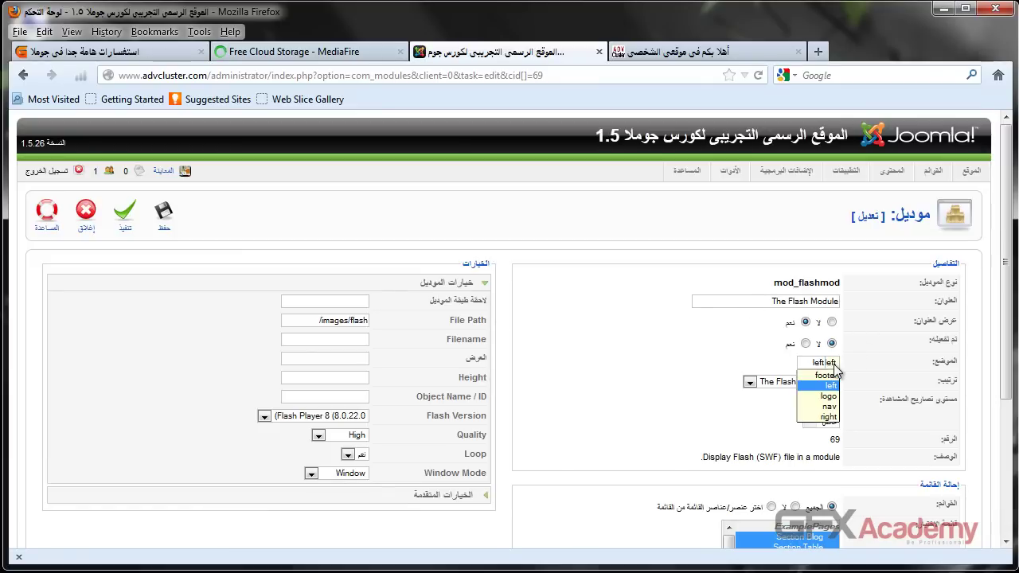
pyautogui.click(808, 396)
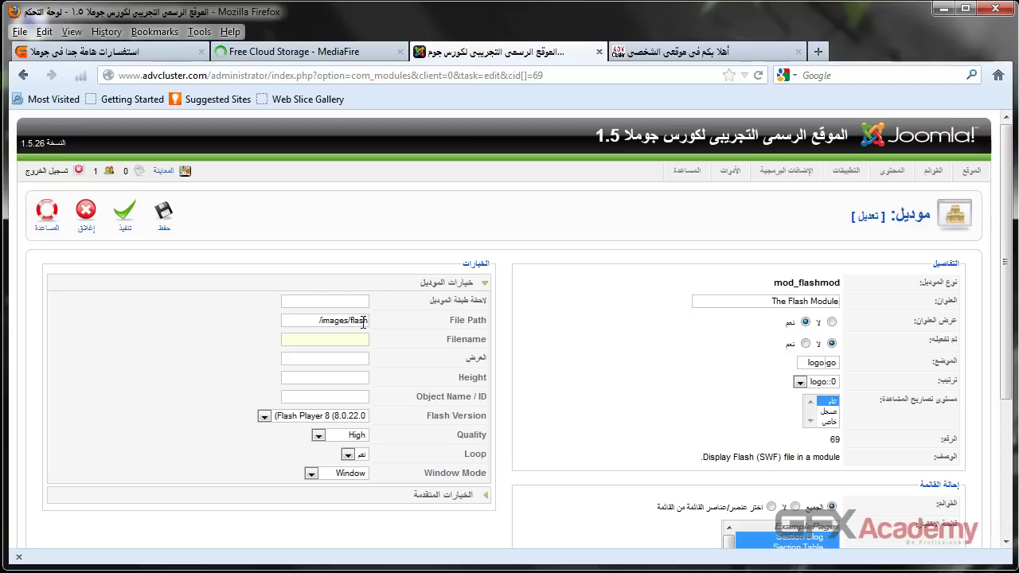
# Set the module's Flash Version to Flash Player 9 (9.0.47.0) and keep Window as the window mode
pyautogui.click(264, 415)
pyautogui.click(280, 512)
pyautogui.click(311, 474)
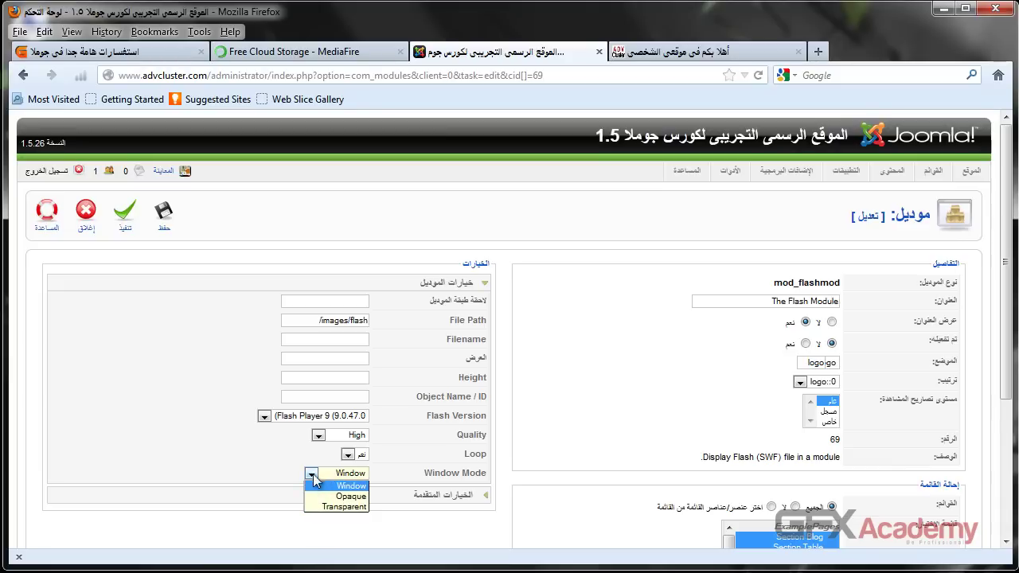
pyautogui.click(313, 476)
# Check the header of the site's front page and the advanced options of The Flash Module
pyautogui.click(719, 59)
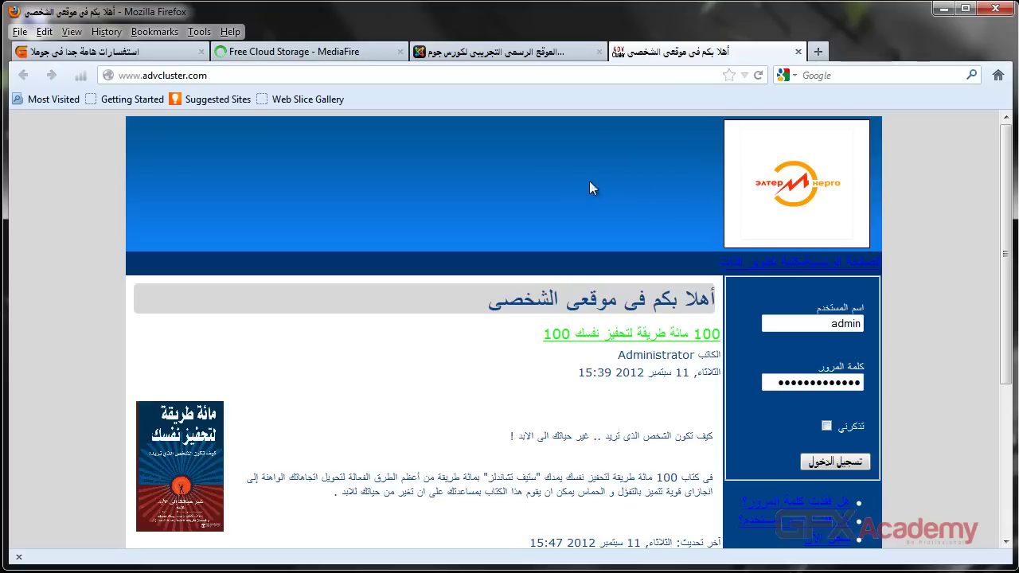
pyautogui.click(510, 53)
pyautogui.click(400, 499)
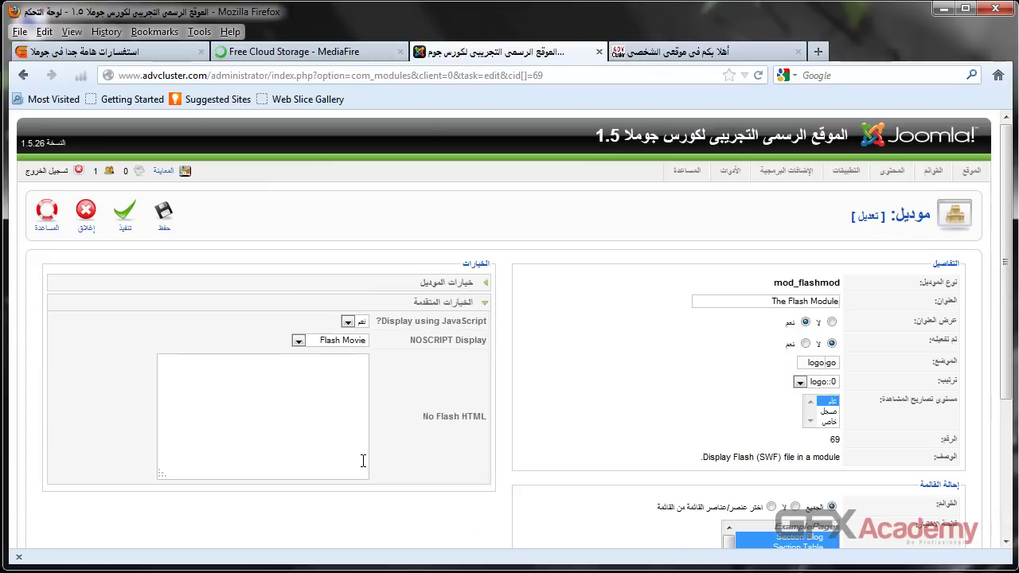
pyautogui.click(430, 284)
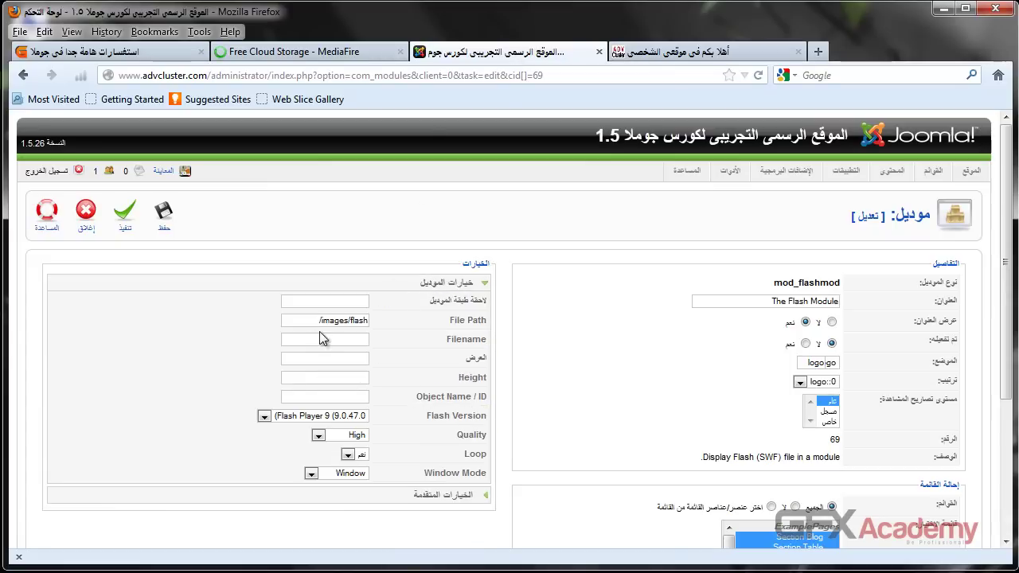
pyautogui.click(325, 337)
pyautogui.click(341, 372)
pyautogui.click(817, 53)
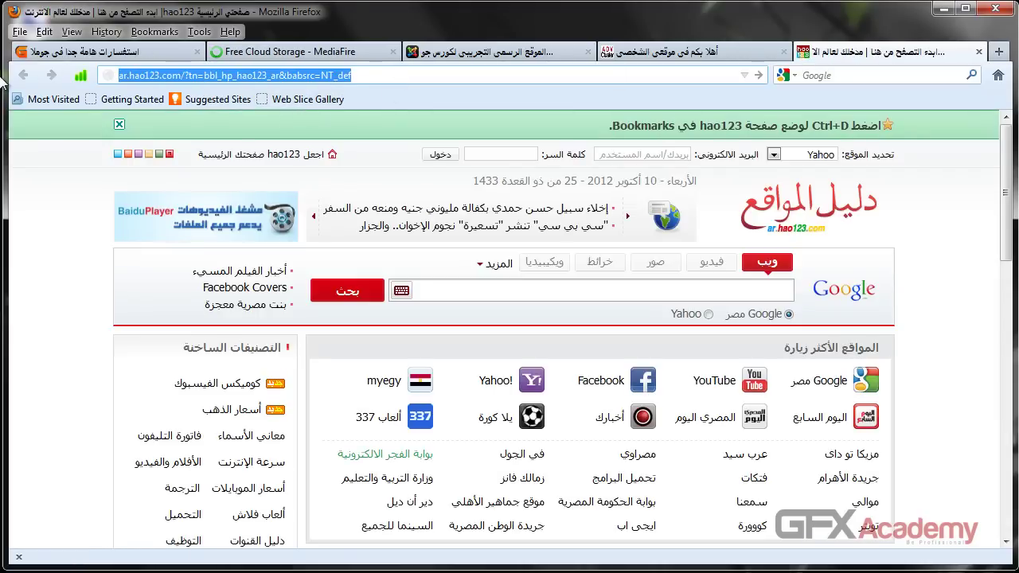
pyautogui.write('advcluster.com/')
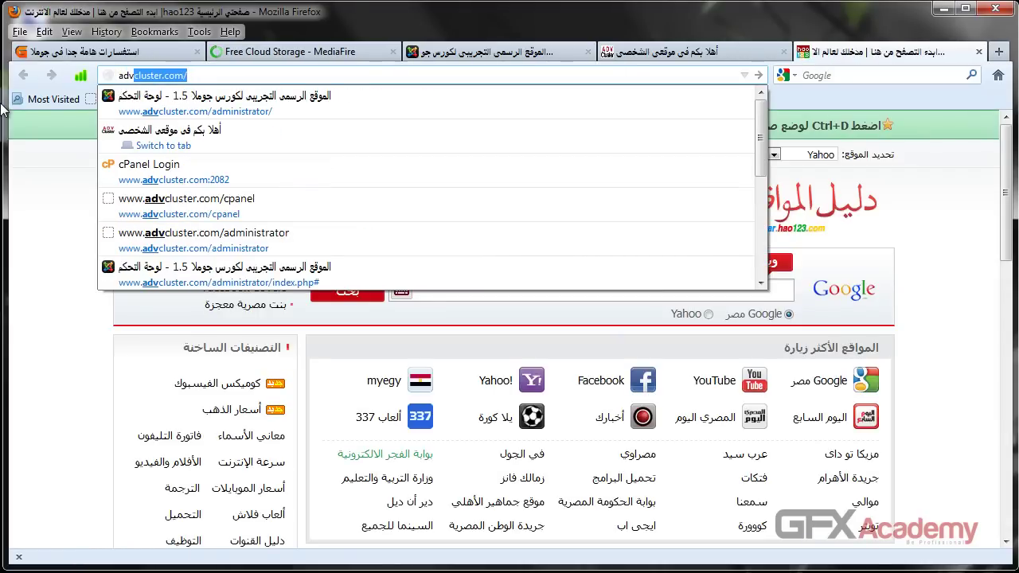
pyautogui.click(293, 199)
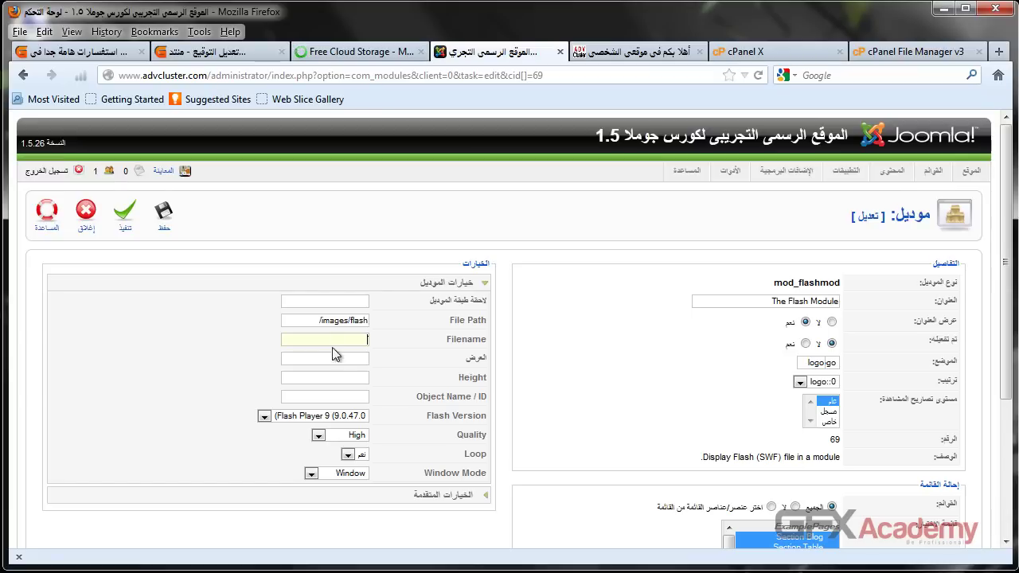
# Enable and save The Flash Module, and disable the existing logo module in the module list
pyautogui.click(609, 52)
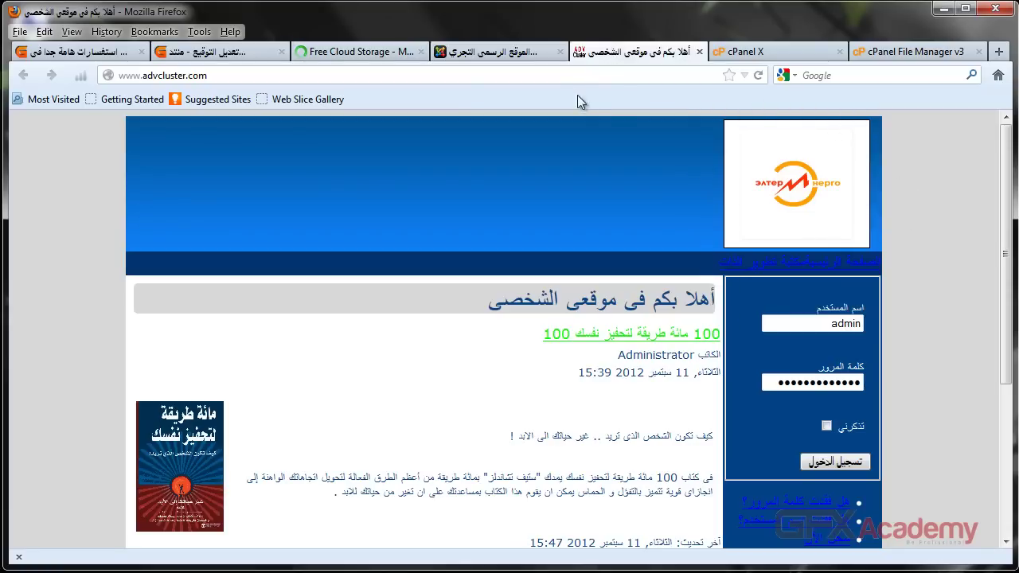
pyautogui.click(493, 52)
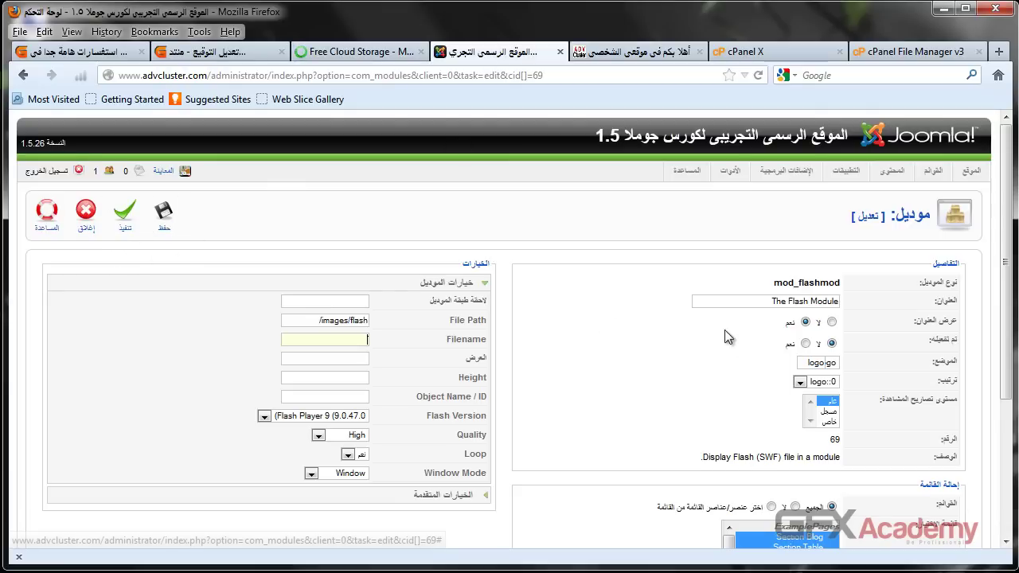
pyautogui.click(806, 343)
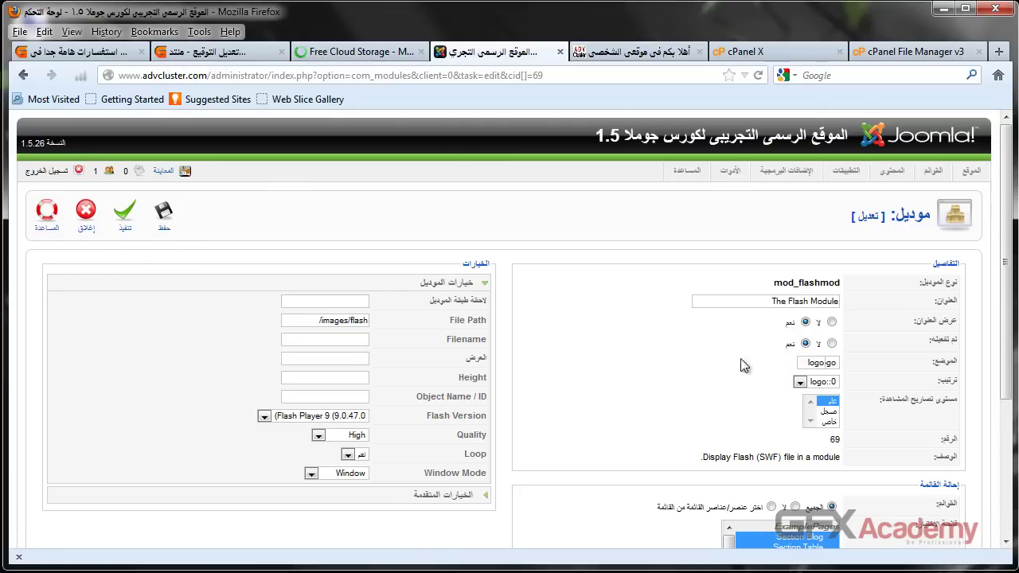
pyautogui.click(164, 212)
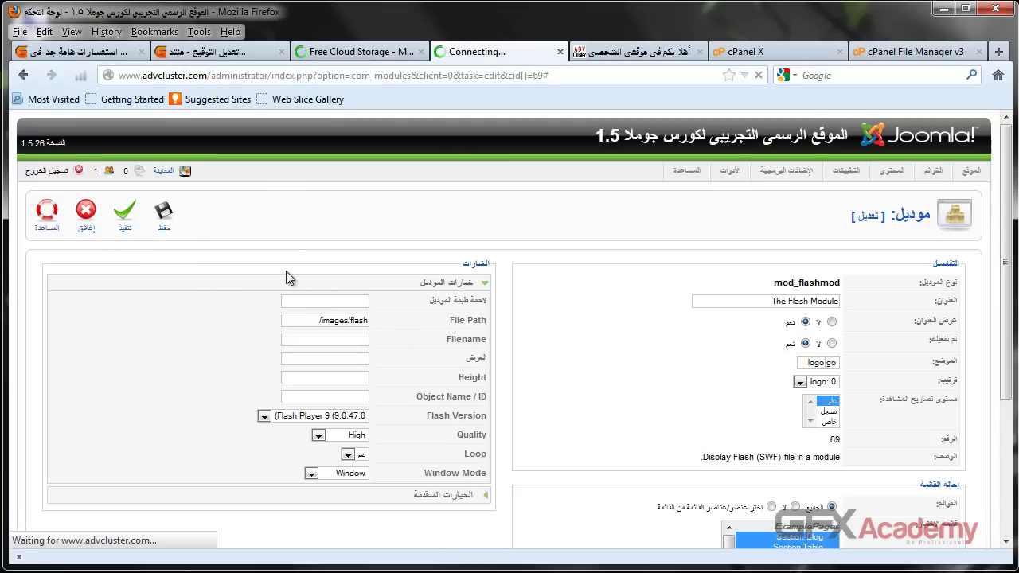
pyautogui.scroll(-2, 925, 367)
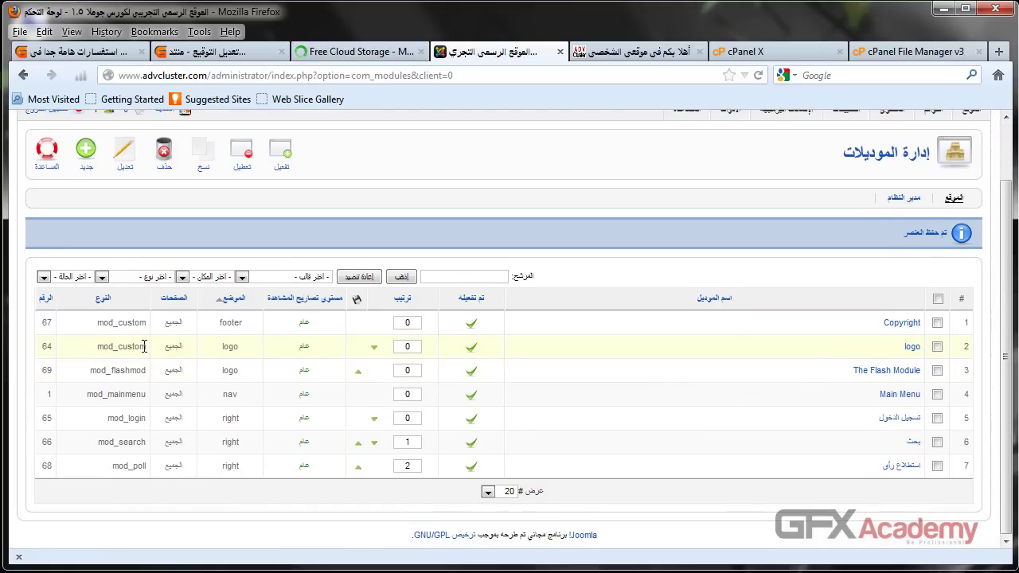
pyautogui.click(471, 347)
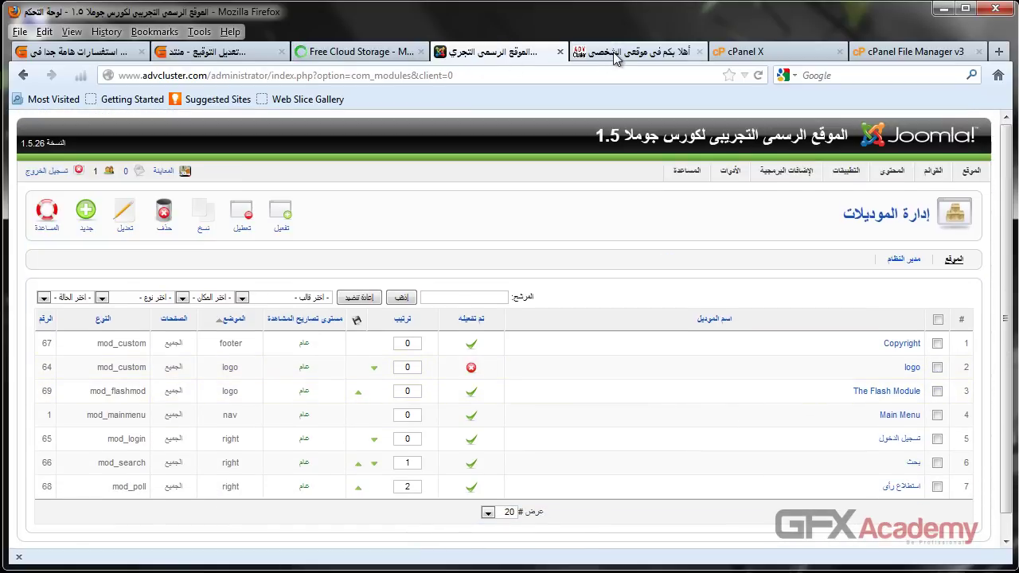
# Reload the site's front page and inspect the Flash area in the header
pyautogui.click(613, 52)
pyautogui.press('F5')
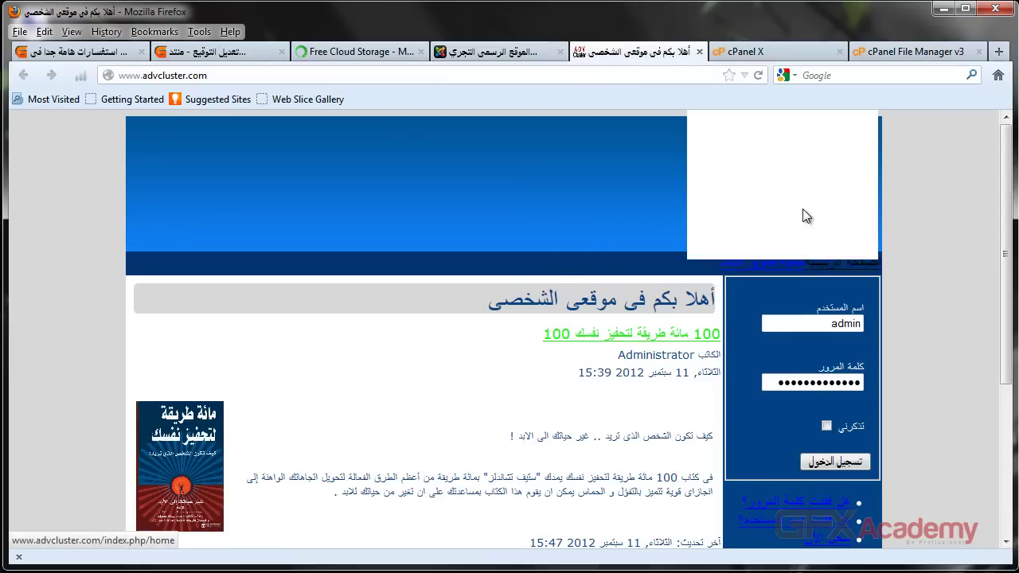
pyautogui.rightClick(803, 209)
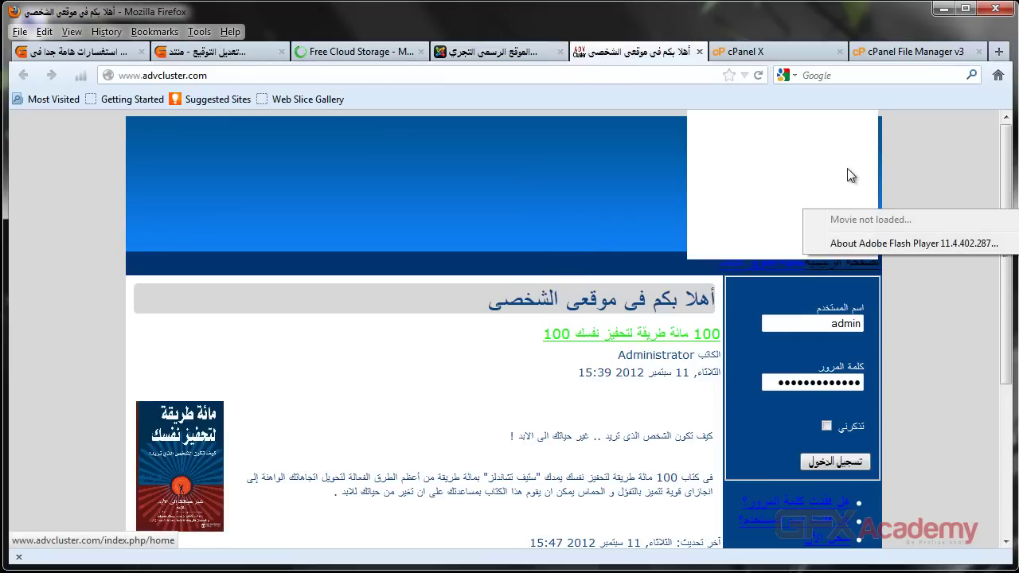
pyautogui.rightClick(846, 135)
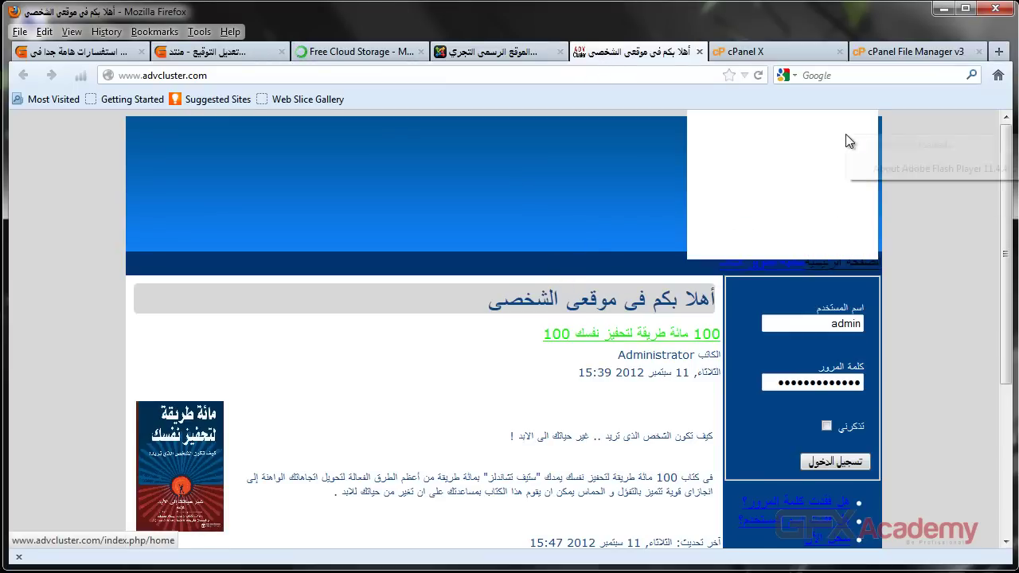
pyautogui.click(905, 200)
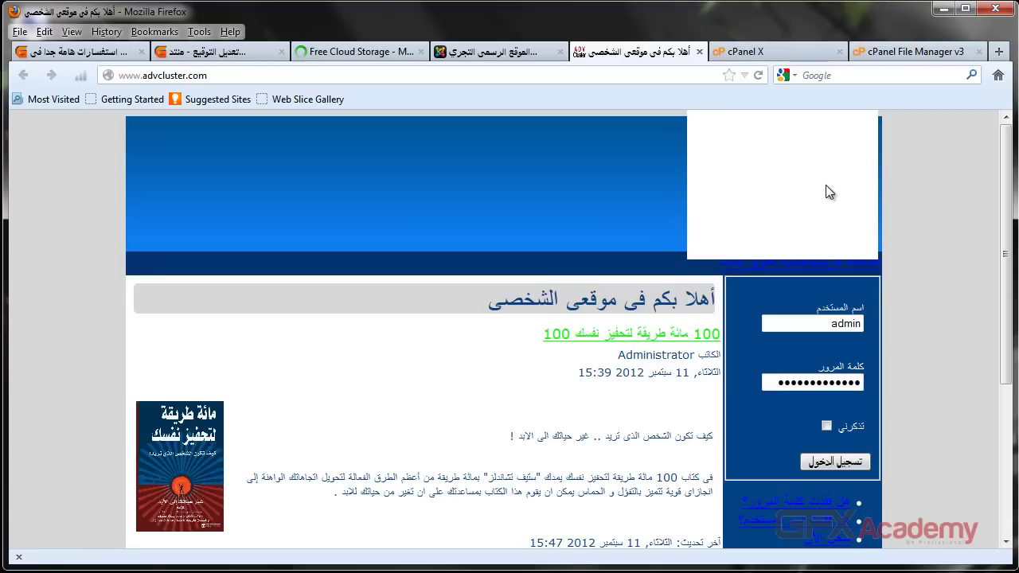
# Open the GFXacademy Template's style.css in the template manager, check the #logo rule's width and height, and save the file
pyautogui.click(481, 52)
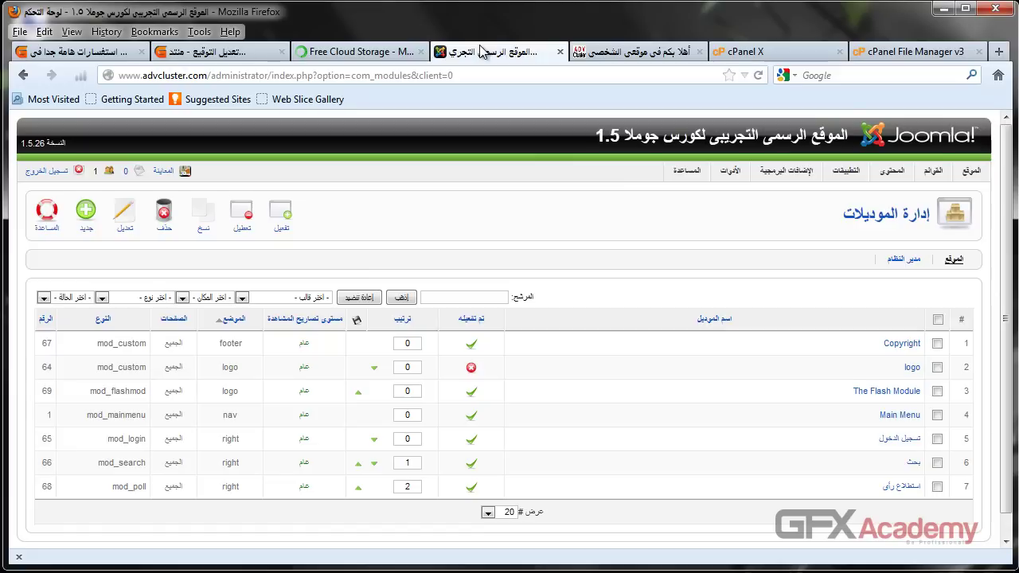
pyautogui.moveTo(780, 170)
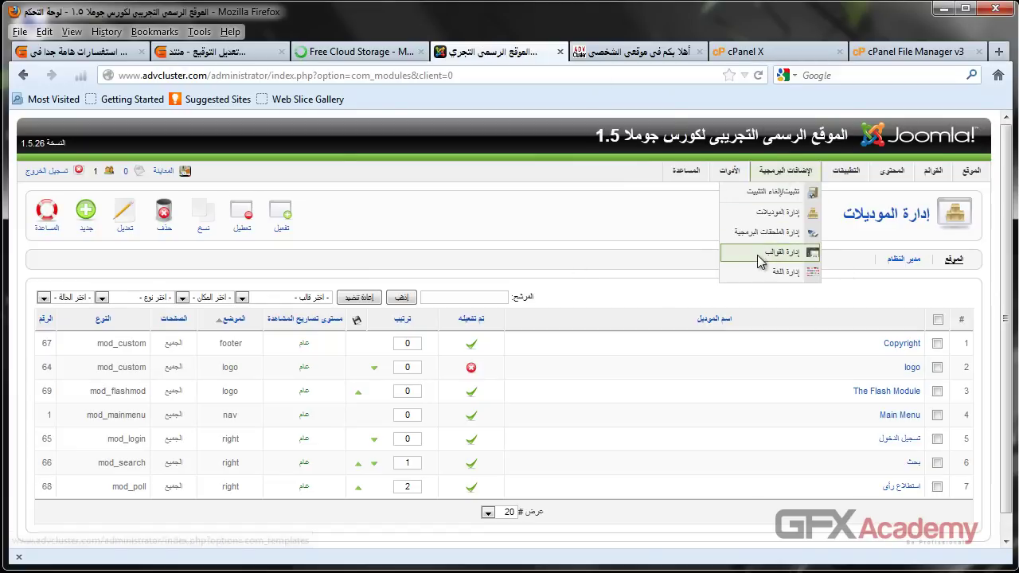
pyautogui.click(759, 258)
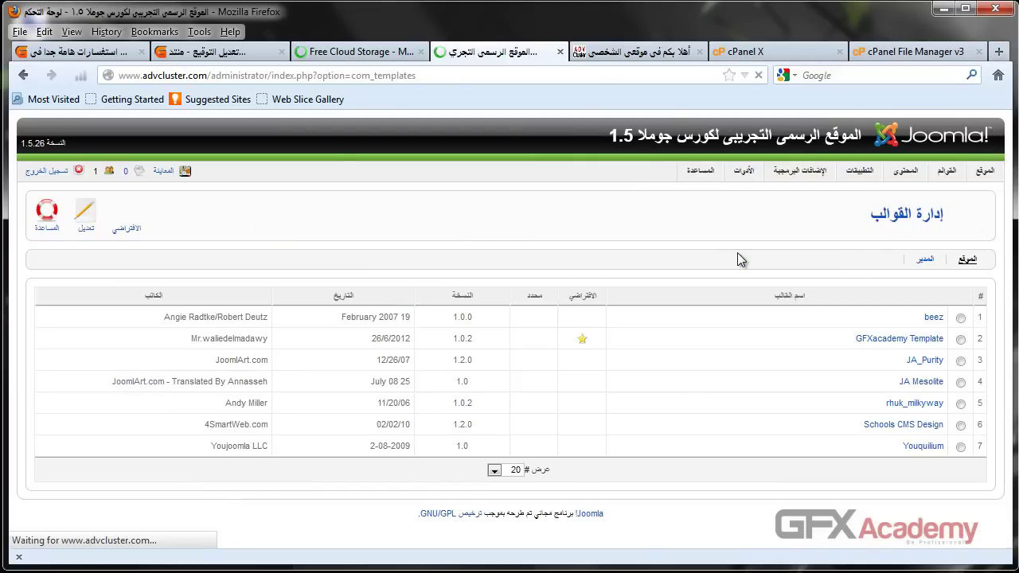
pyautogui.click(915, 341)
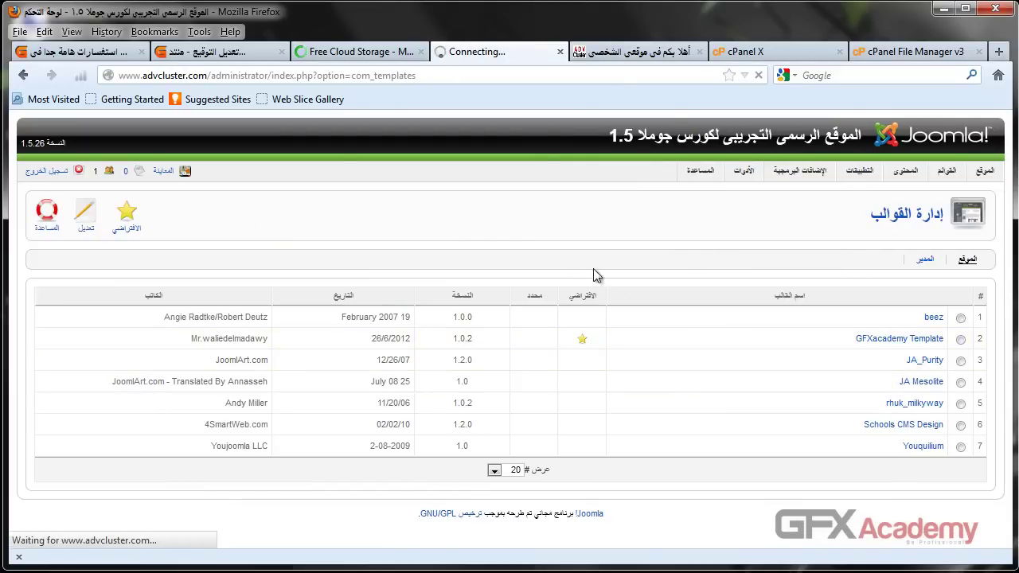
pyautogui.click(204, 233)
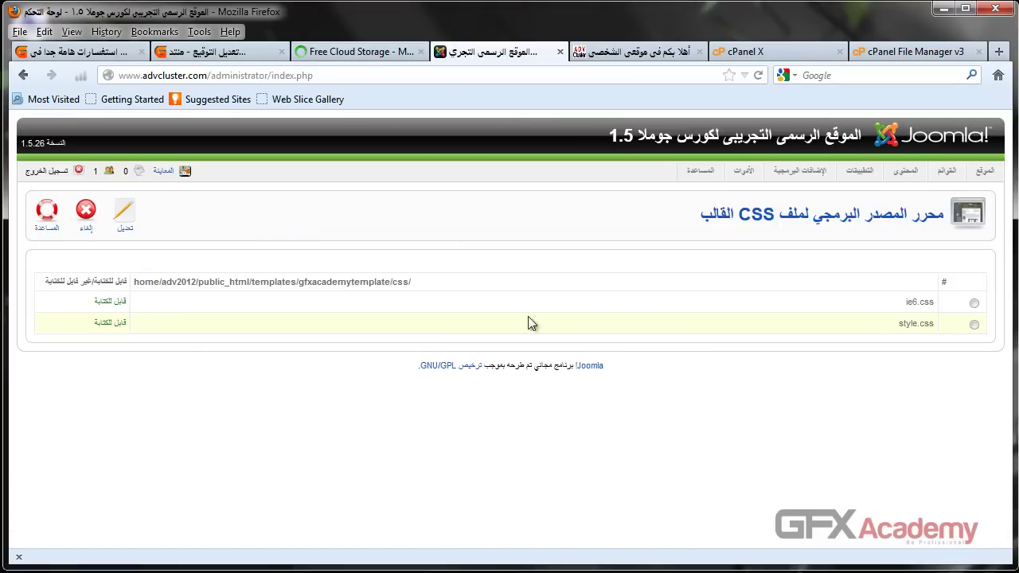
pyautogui.click(974, 324)
pyautogui.click(124, 213)
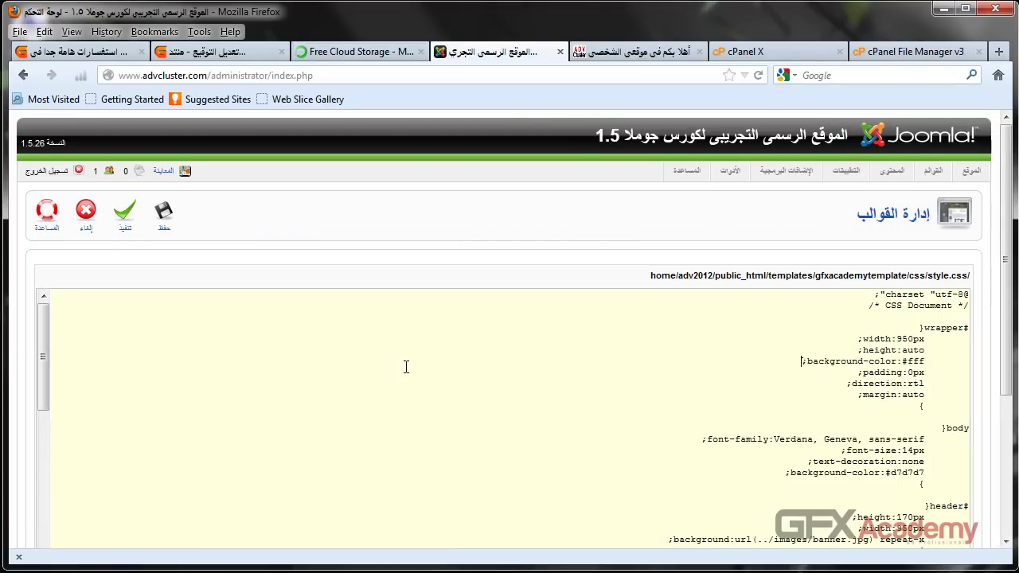
pyautogui.hotkey('ctrl', 'shift', 'x')
pyautogui.scroll(-5, 119, 408)
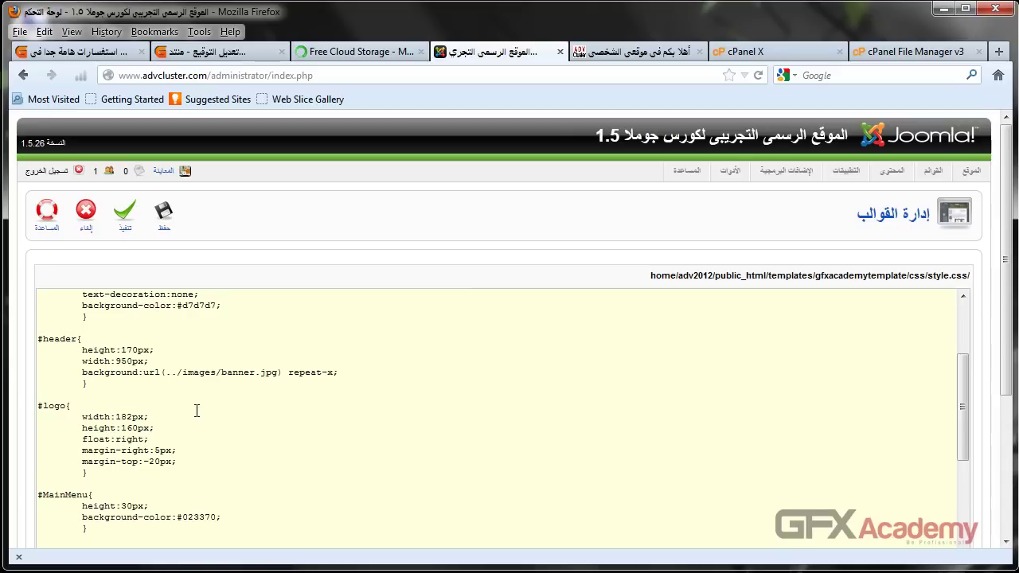
pyautogui.click(164, 215)
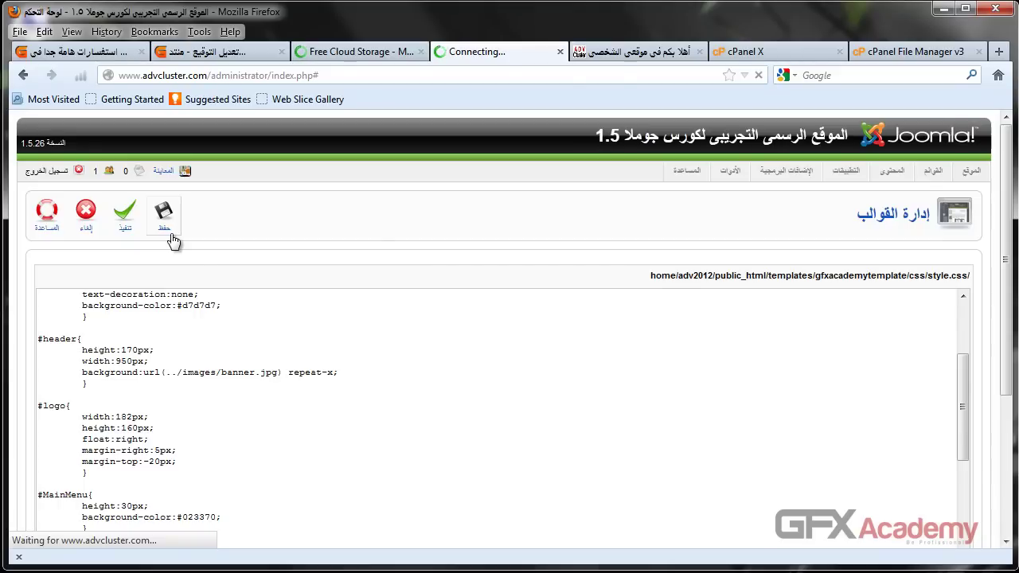
pyautogui.click(164, 231)
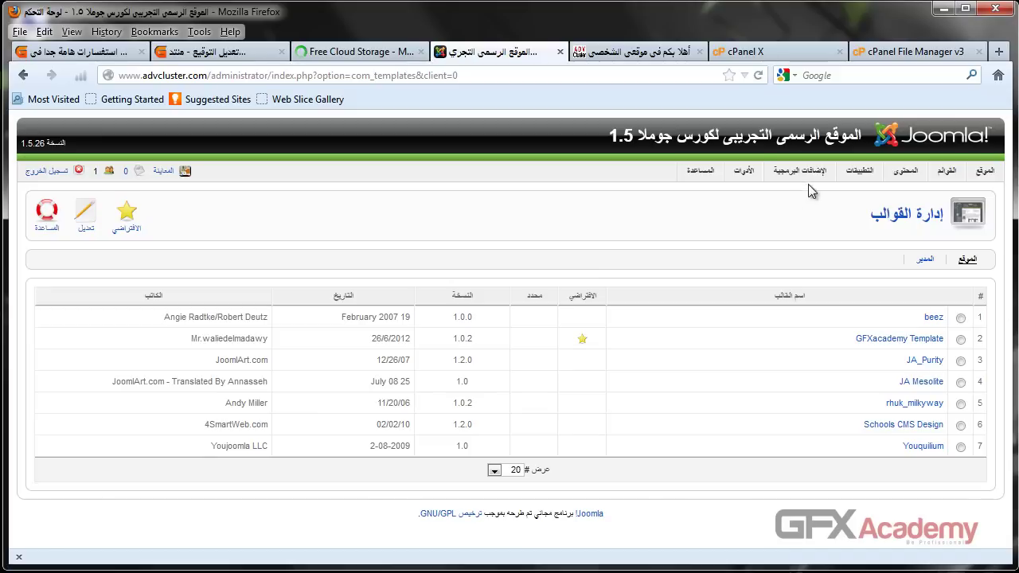
# Set The Flash Module's width to 182px and height to 160px, and apply the settings
pyautogui.moveTo(799, 170)
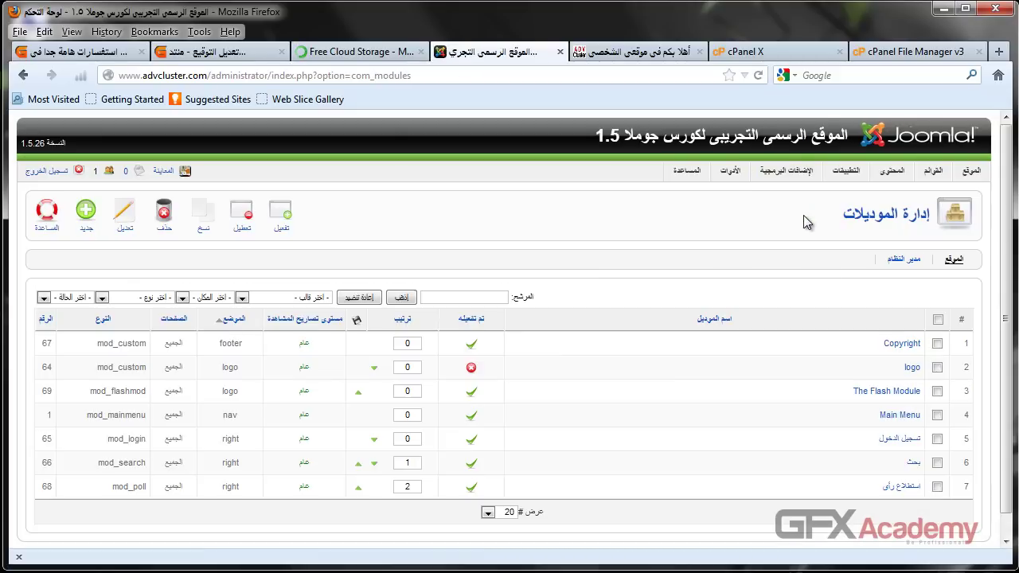
pyautogui.click(872, 391)
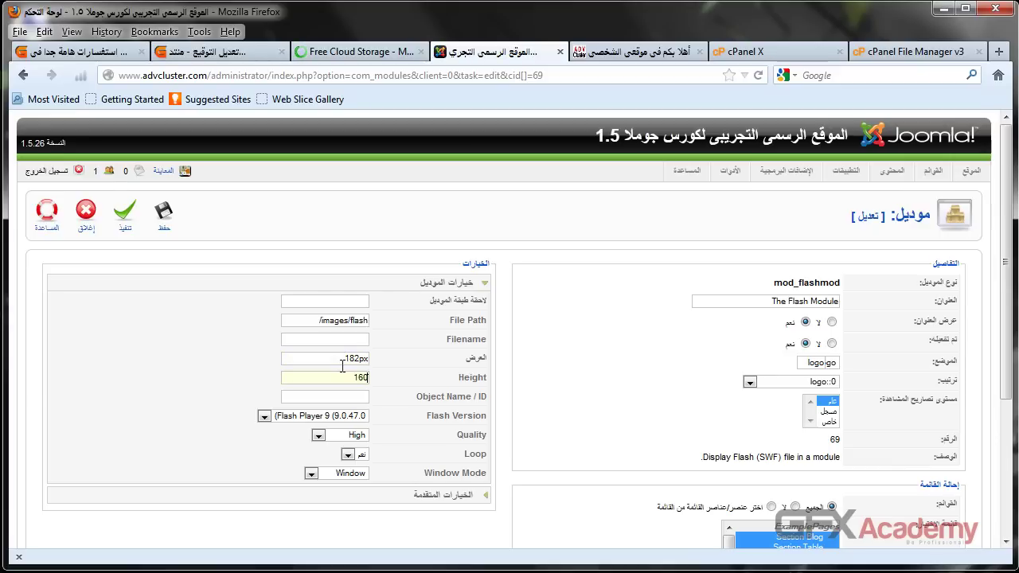
pyautogui.write('px')
pyautogui.click(131, 222)
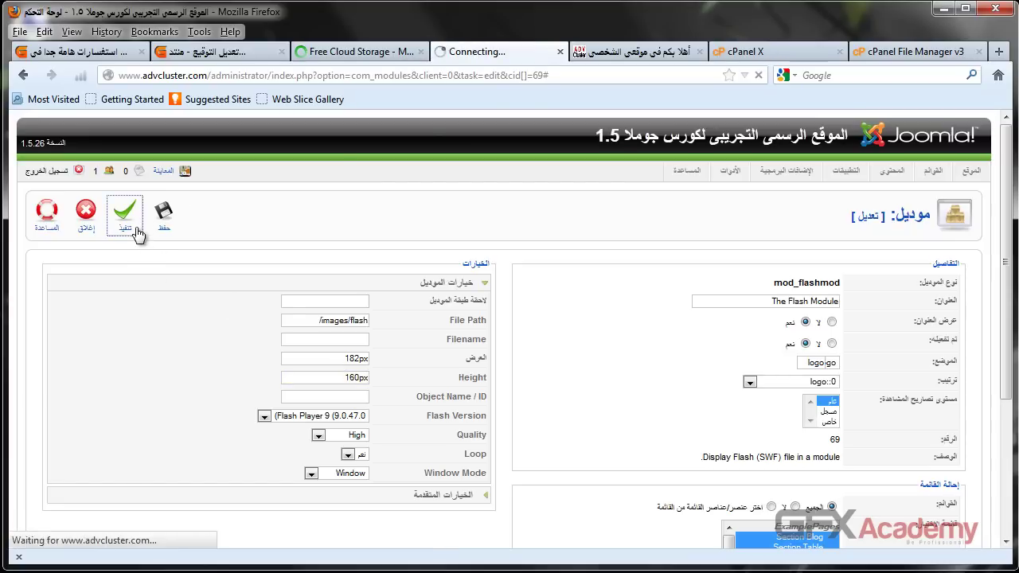
# Reload the site's front page and inspect the resized Flash area and its Flash Player options, comparing with the module's filename setting
pyautogui.click(593, 51)
pyautogui.press('F5')
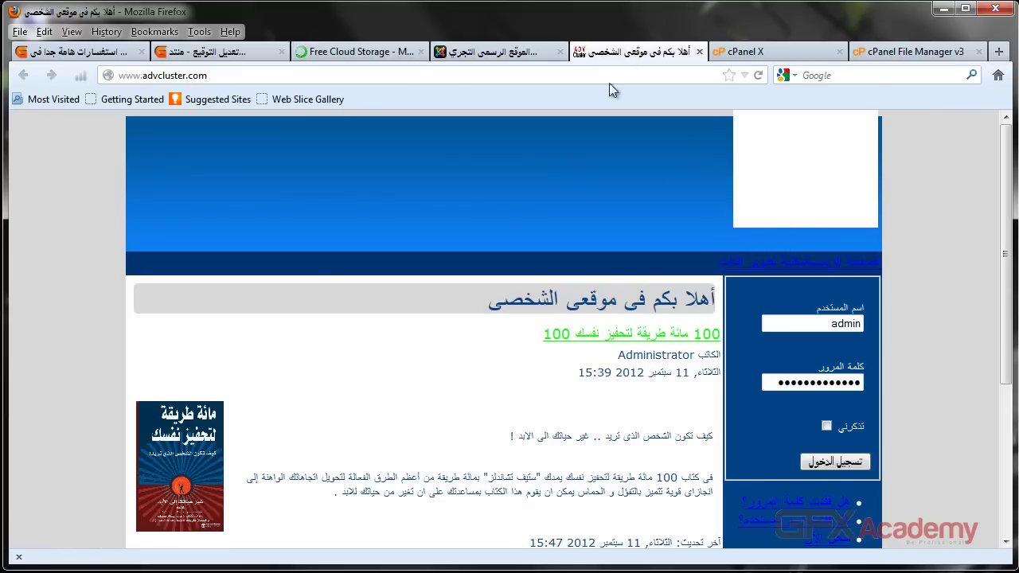
pyautogui.click(529, 55)
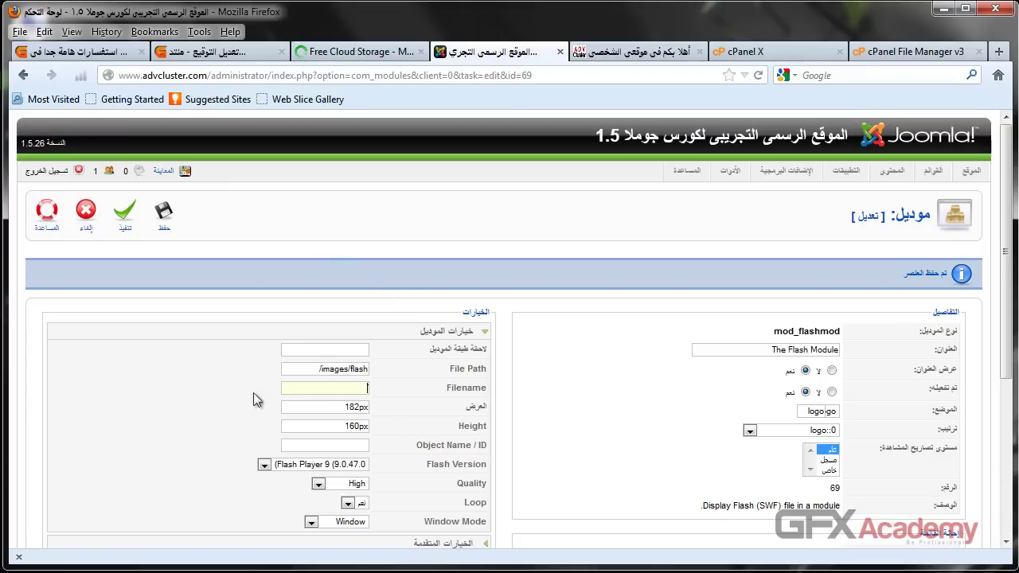
pyautogui.click(637, 53)
pyautogui.rightClick(824, 132)
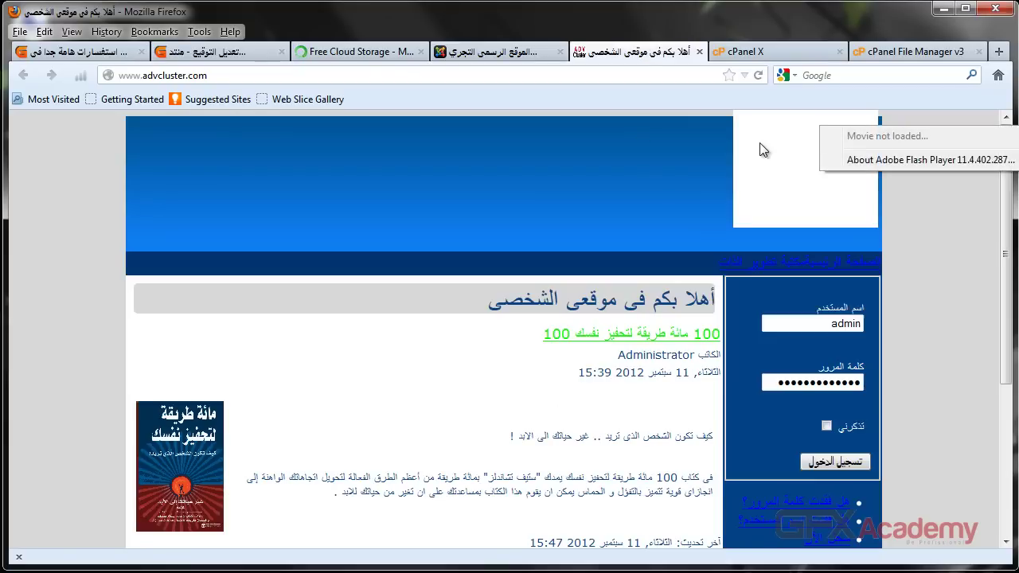
pyautogui.rightClick(750, 189)
pyautogui.rightClick(757, 138)
pyautogui.click(662, 156)
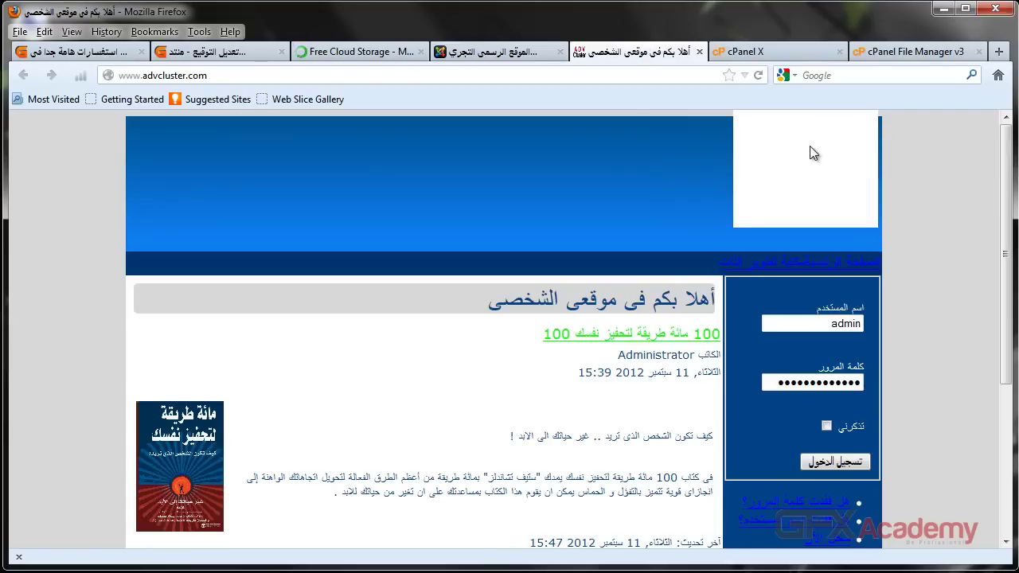
# Save The Flash Module, make rhuk_milkyway the default site template, and view the front page with it
pyautogui.click(514, 53)
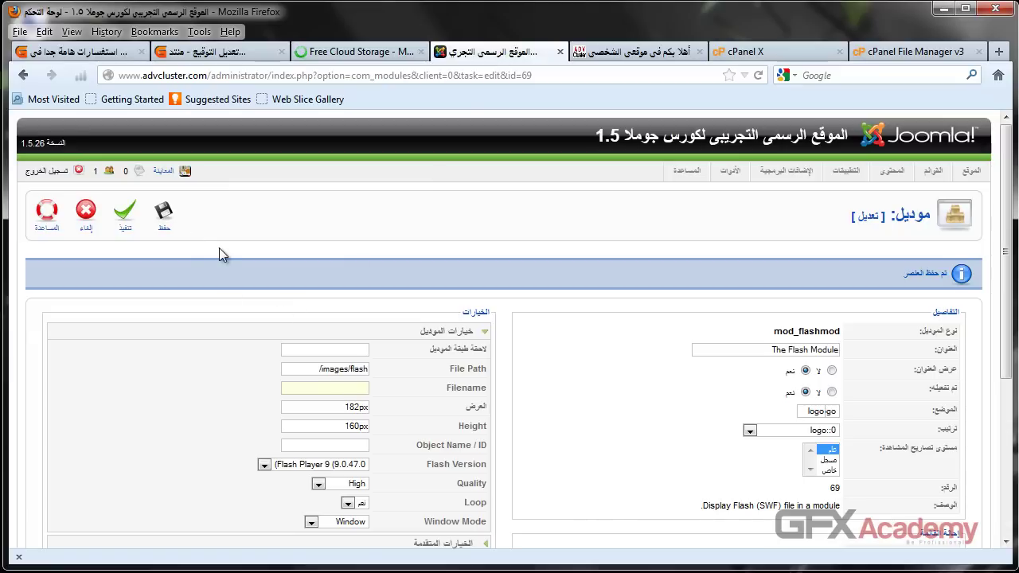
pyautogui.click(167, 227)
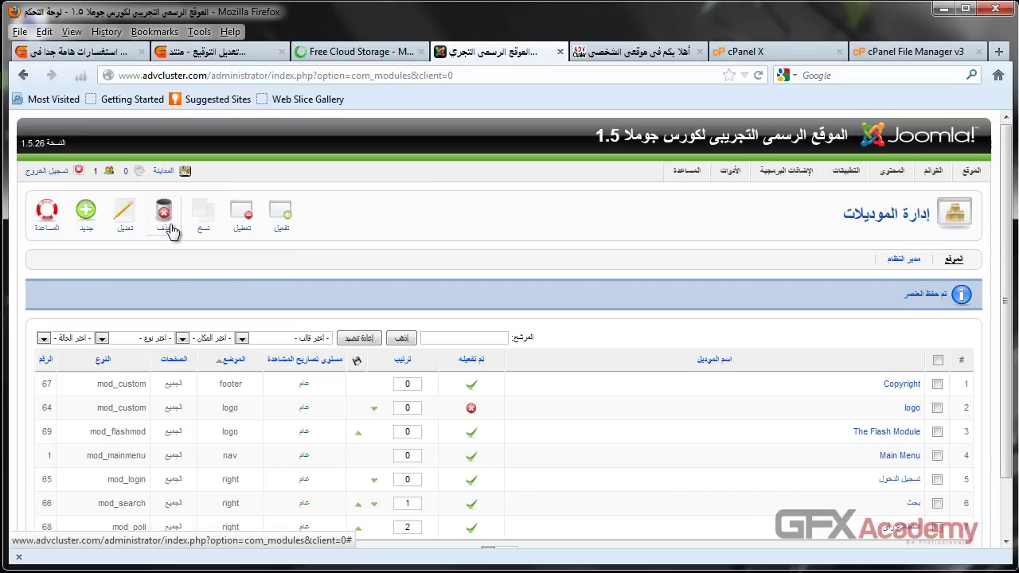
pyautogui.moveTo(784, 170)
pyautogui.click(780, 251)
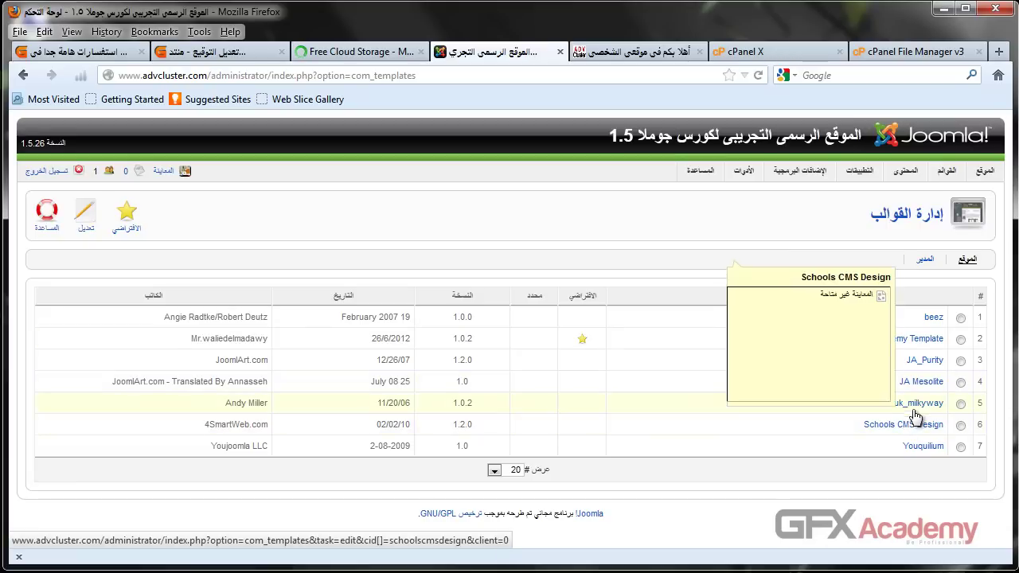
pyautogui.click(960, 403)
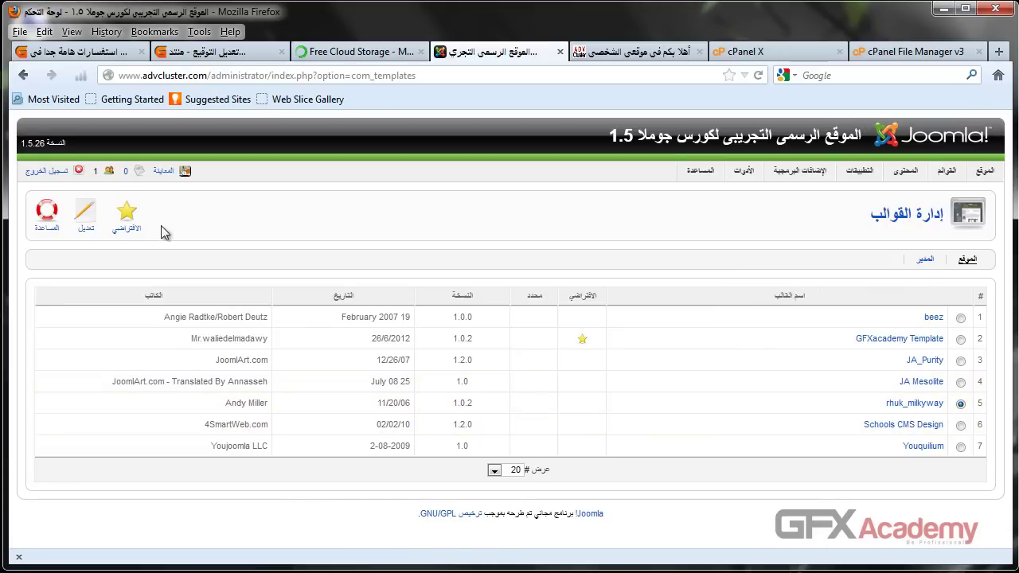
pyautogui.click(127, 213)
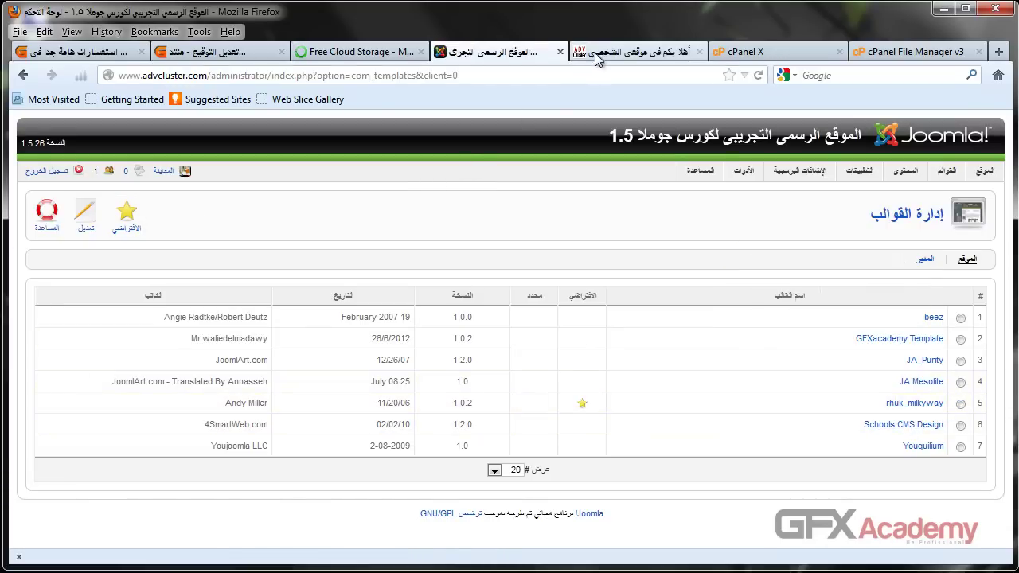
pyautogui.click(601, 54)
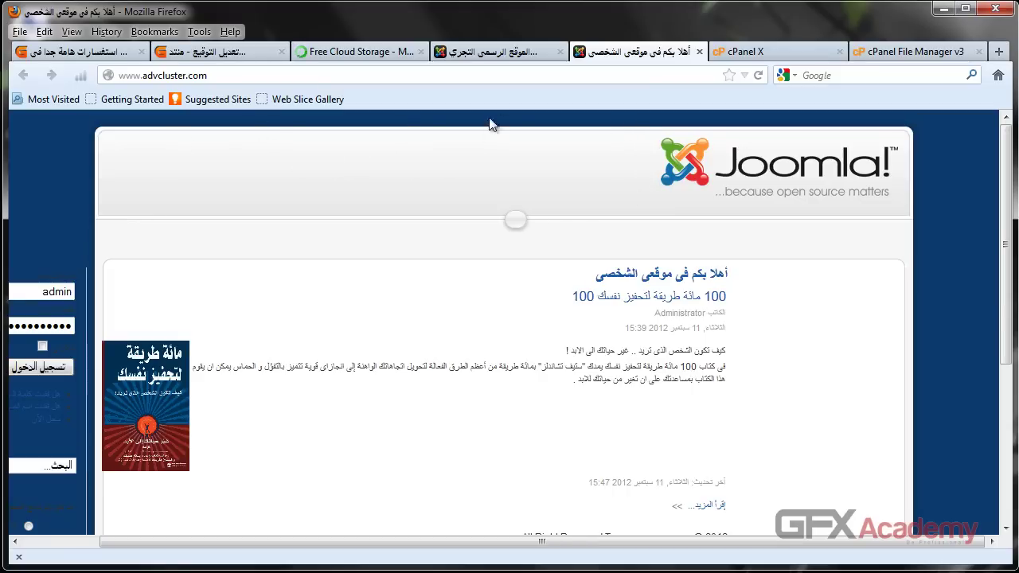
# Change The Flash Module's position to top and apply the settings
pyautogui.click(493, 51)
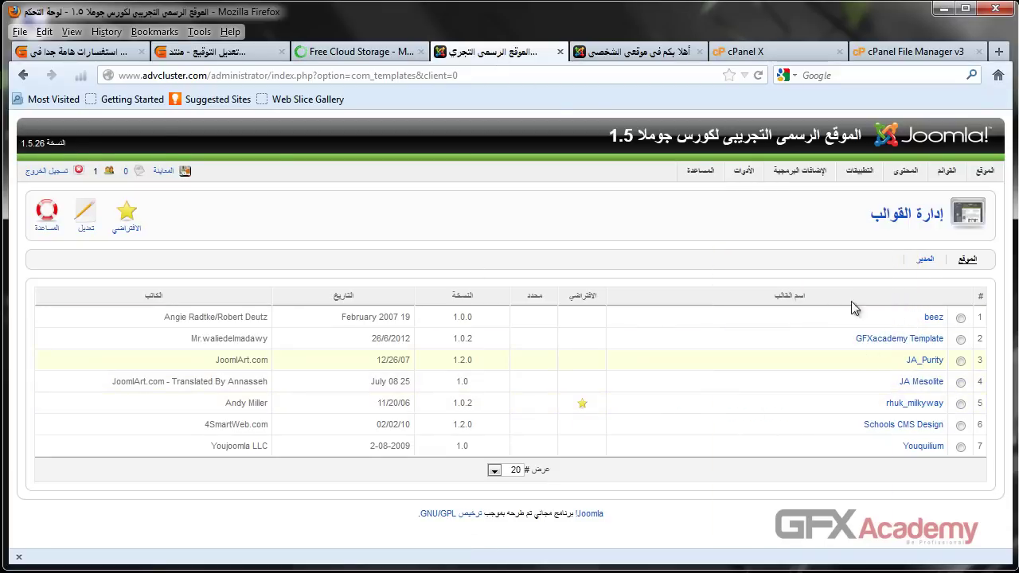
pyautogui.moveTo(786, 174)
pyautogui.click(792, 212)
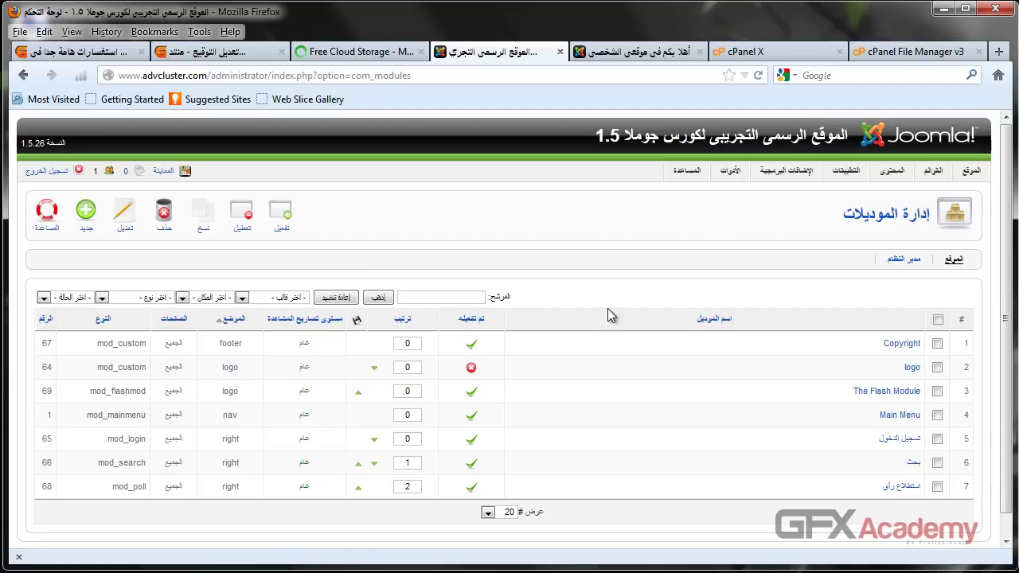
pyautogui.click(878, 393)
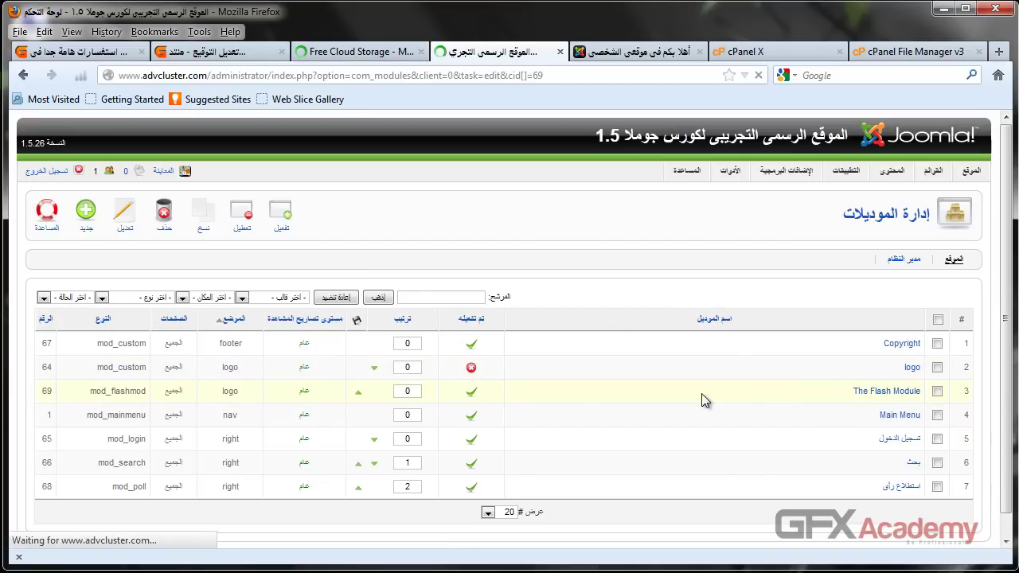
pyautogui.click(834, 365)
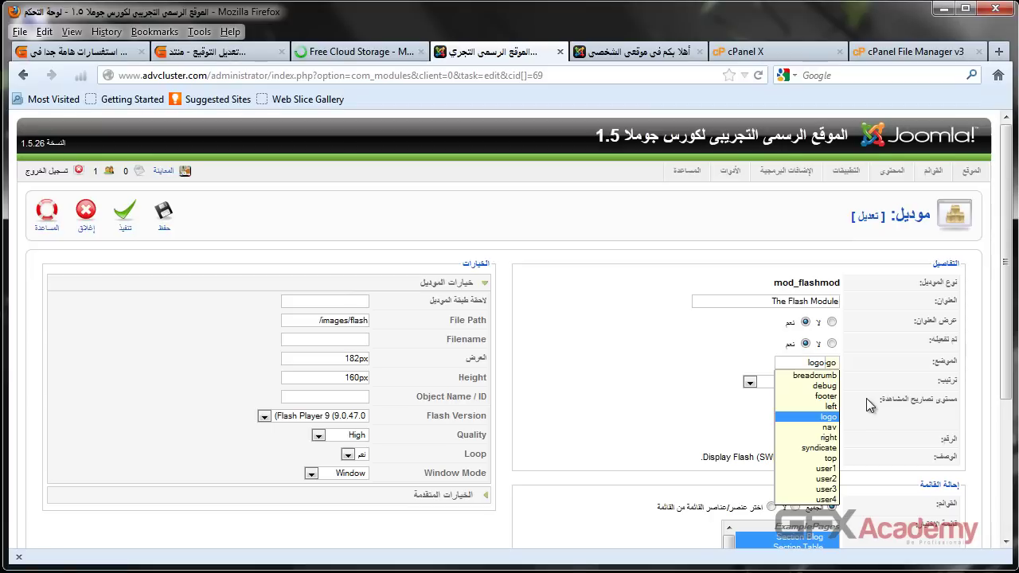
pyautogui.click(826, 458)
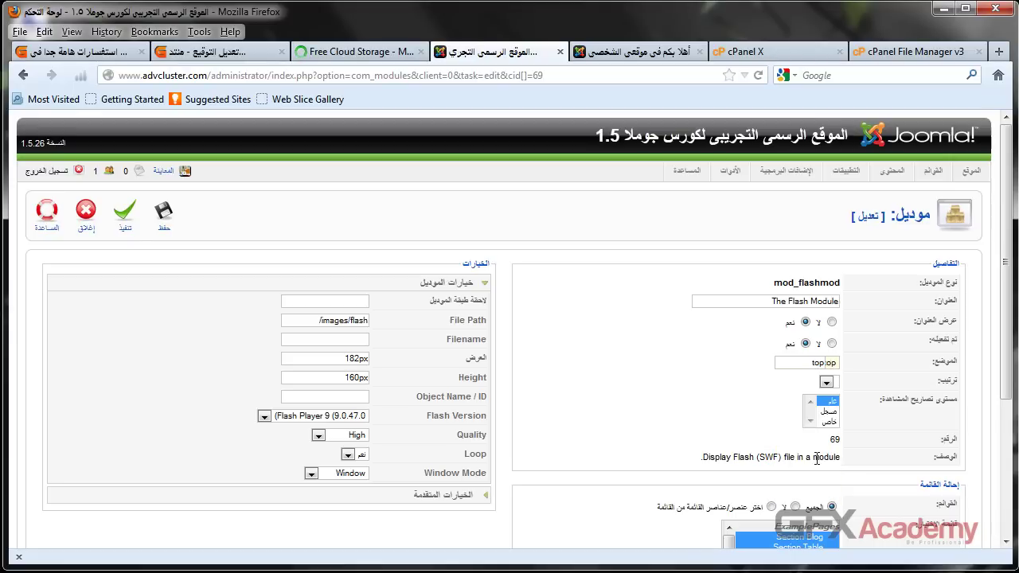
pyautogui.click(125, 213)
# Reload the front page and inspect the Flash area beside the Joomla! logo, including its Flash Player options
pyautogui.click(629, 51)
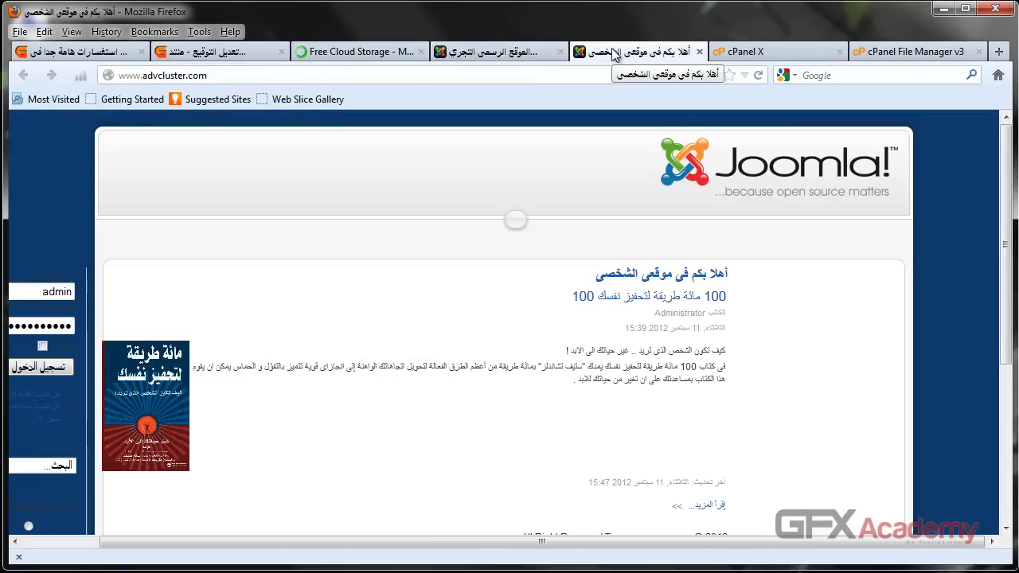
pyautogui.press('F5')
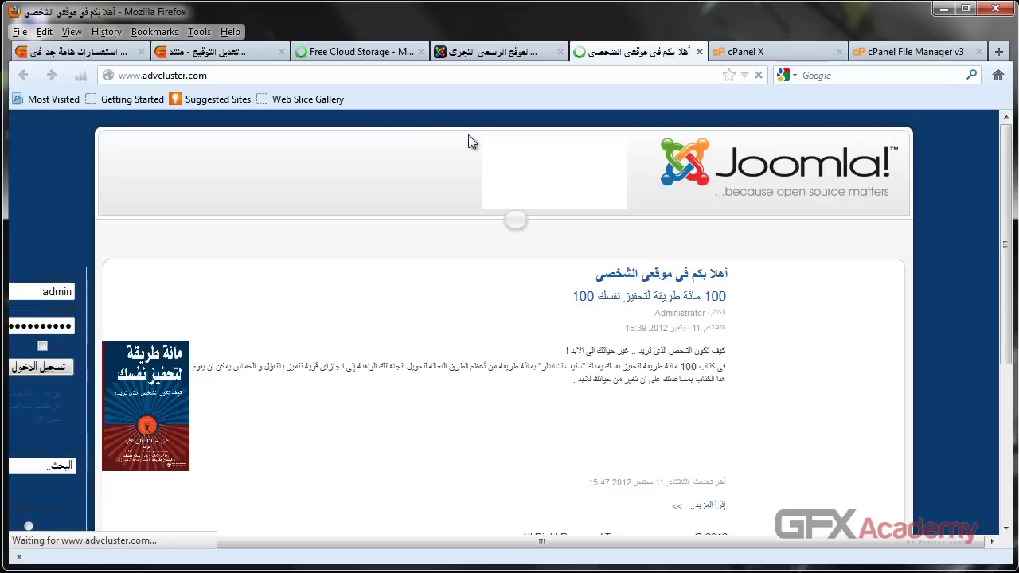
pyautogui.rightClick(566, 166)
pyautogui.rightClick(509, 169)
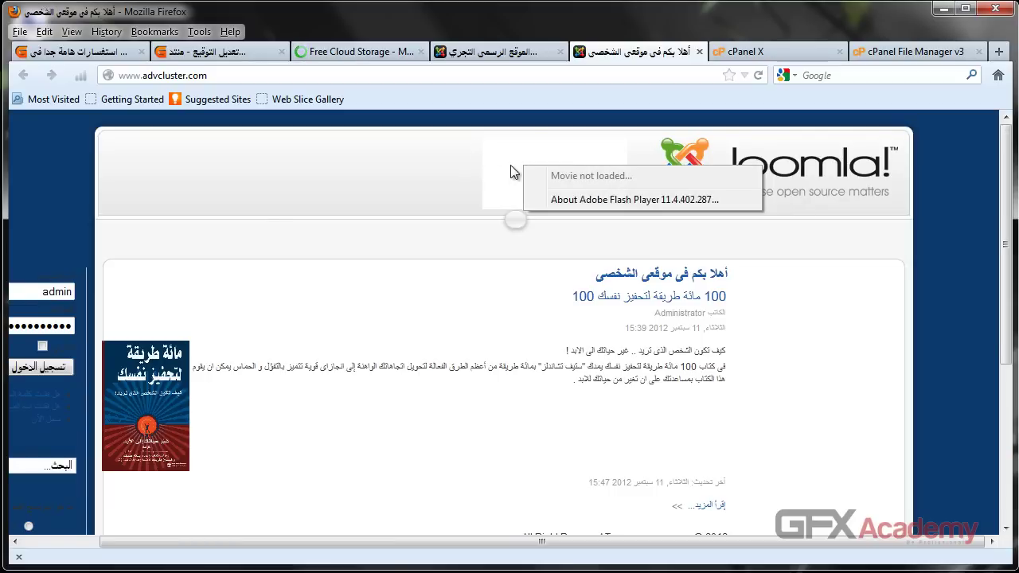
pyautogui.click(546, 169)
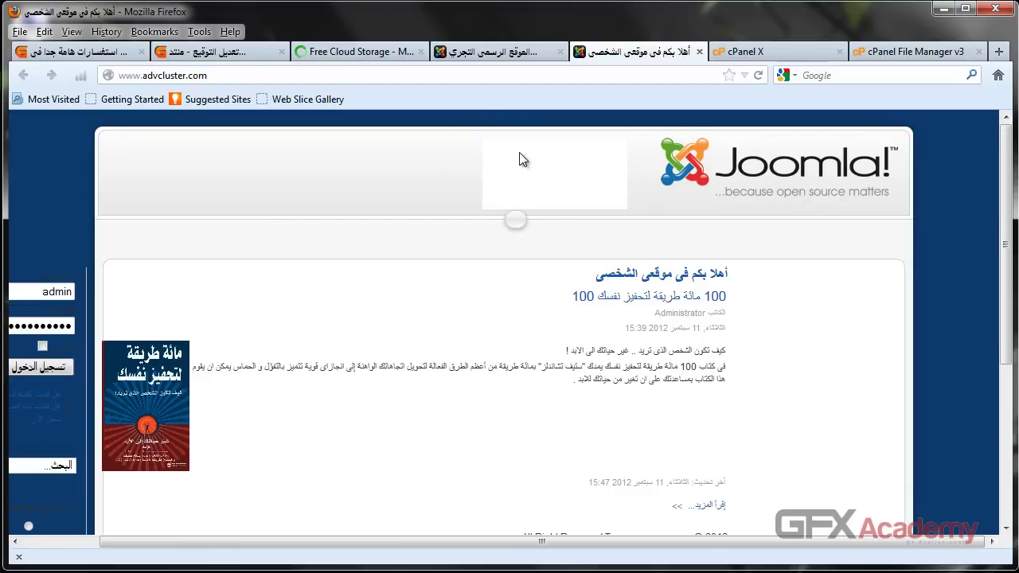
pyautogui.rightClick(477, 152)
pyautogui.rightClick(526, 137)
# Set The Flash Module's width to 720px and height to 90px, apply, and inspect its area on the front page
pyautogui.click(510, 53)
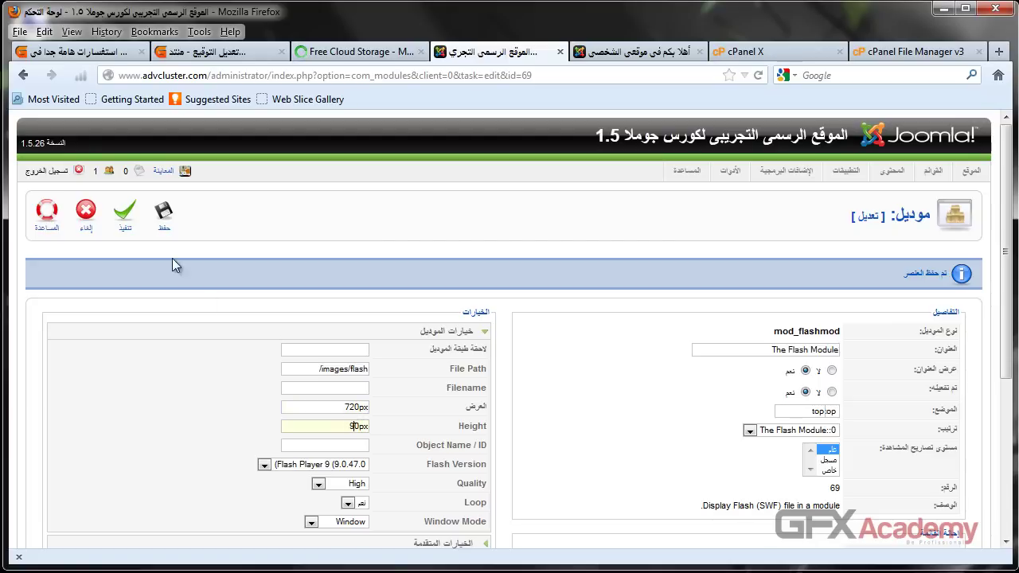
pyautogui.click(125, 211)
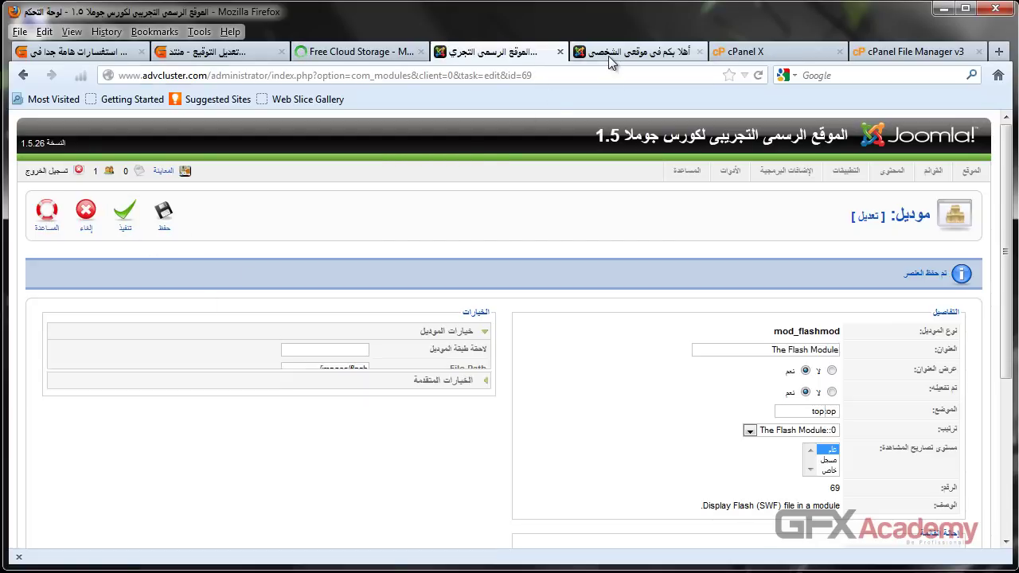
pyautogui.click(608, 54)
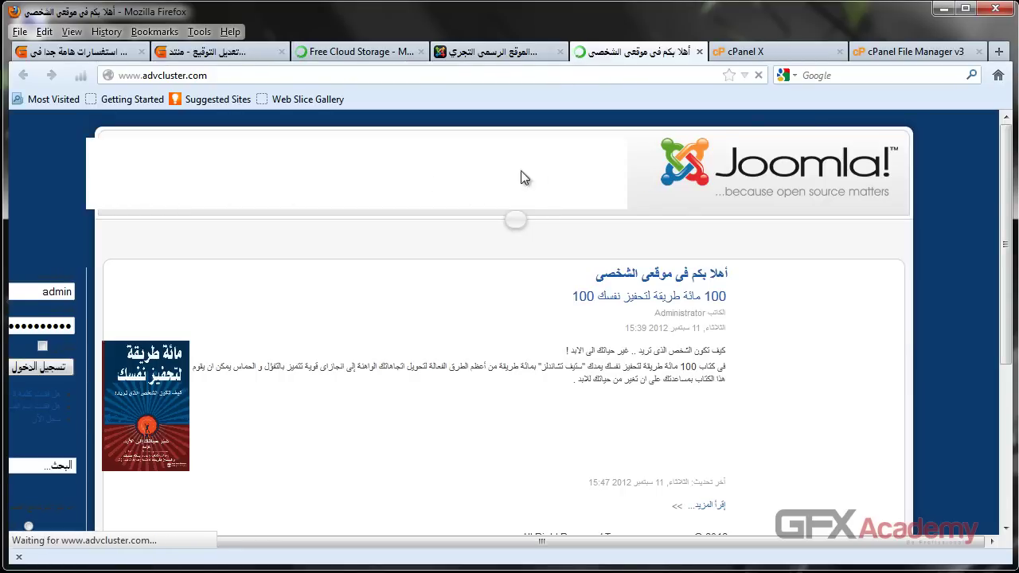
pyautogui.rightClick(411, 174)
pyautogui.rightClick(323, 178)
pyautogui.click(300, 219)
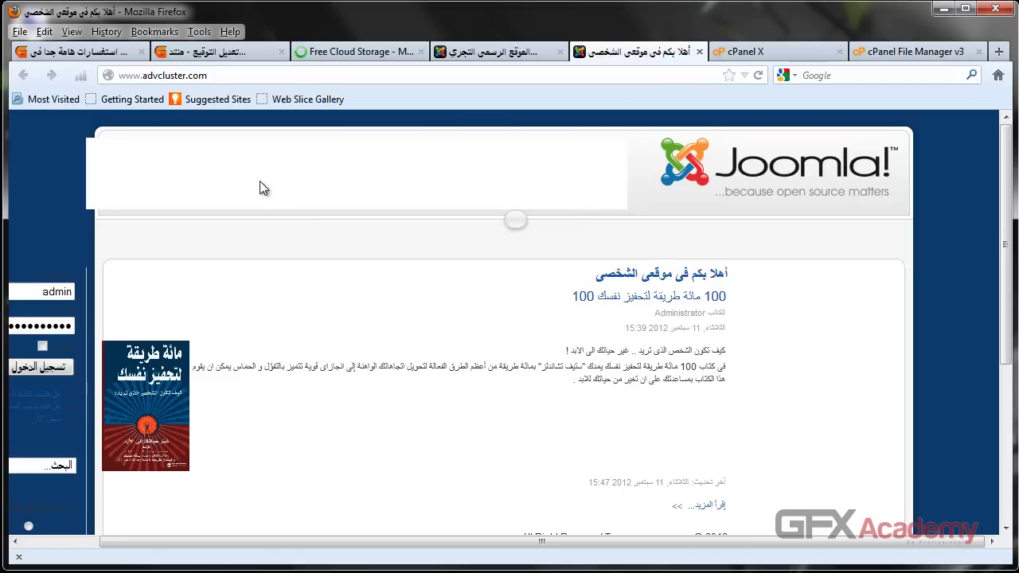
# Switch to the cPanel File Manager, open the images folder in public_html, and check it against the Flash module's File Path setting
pyautogui.click(866, 53)
pyautogui.scroll(-3, 412, 340)
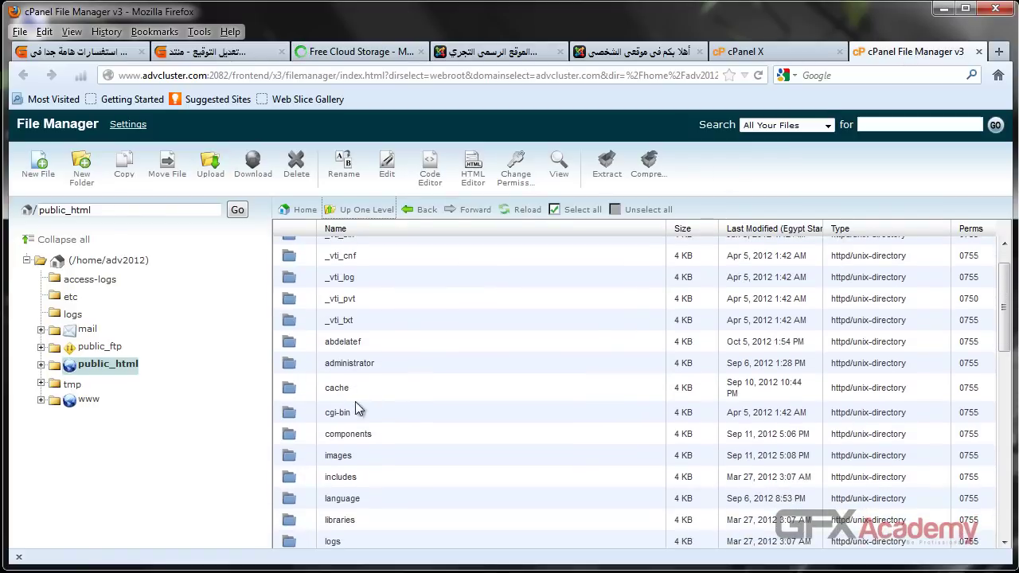
pyautogui.doubleClick(290, 460)
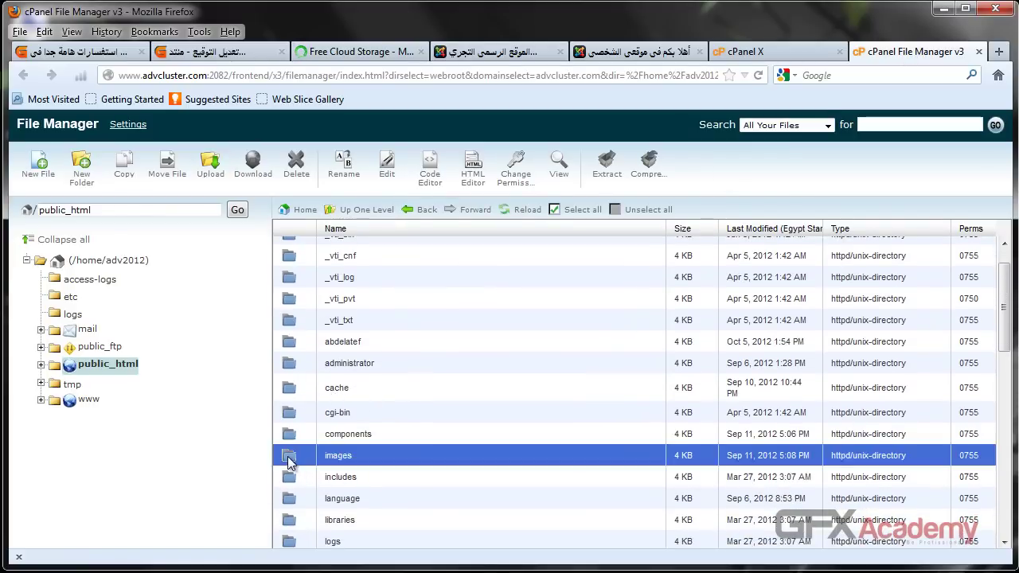
pyautogui.click(513, 51)
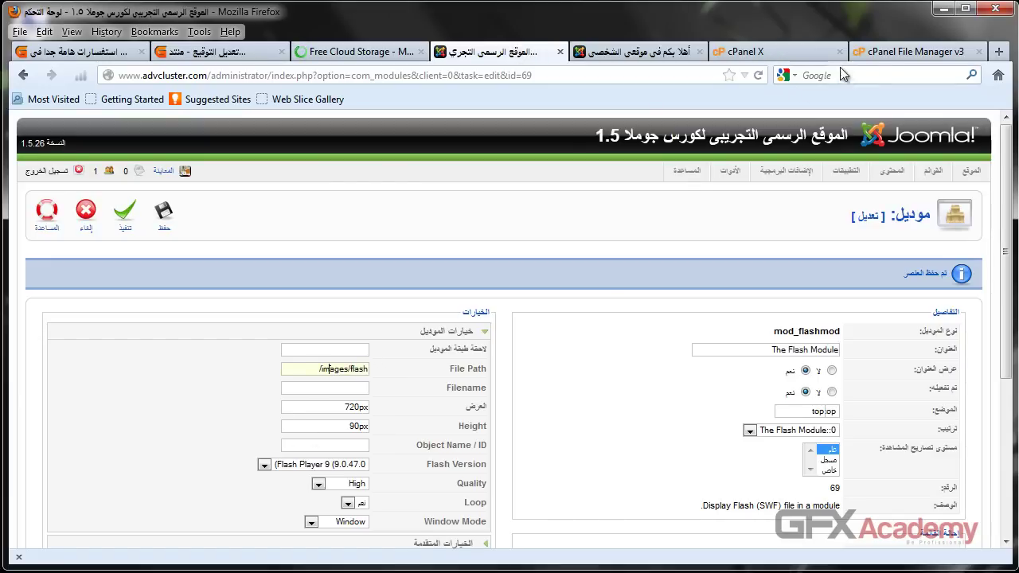
pyautogui.click(897, 53)
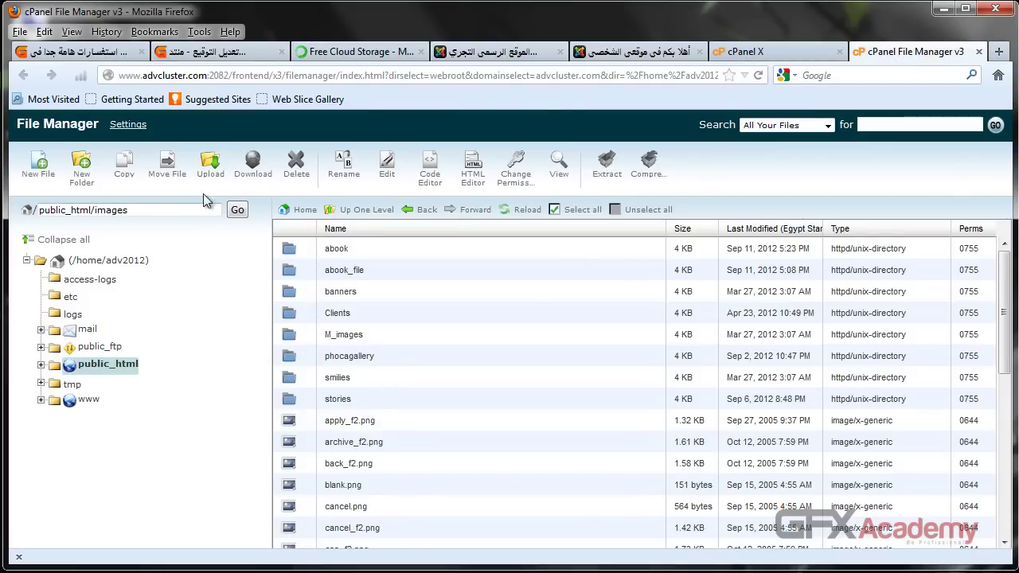
# Create a new folder named flash inside public_html/images
pyautogui.click(212, 173)
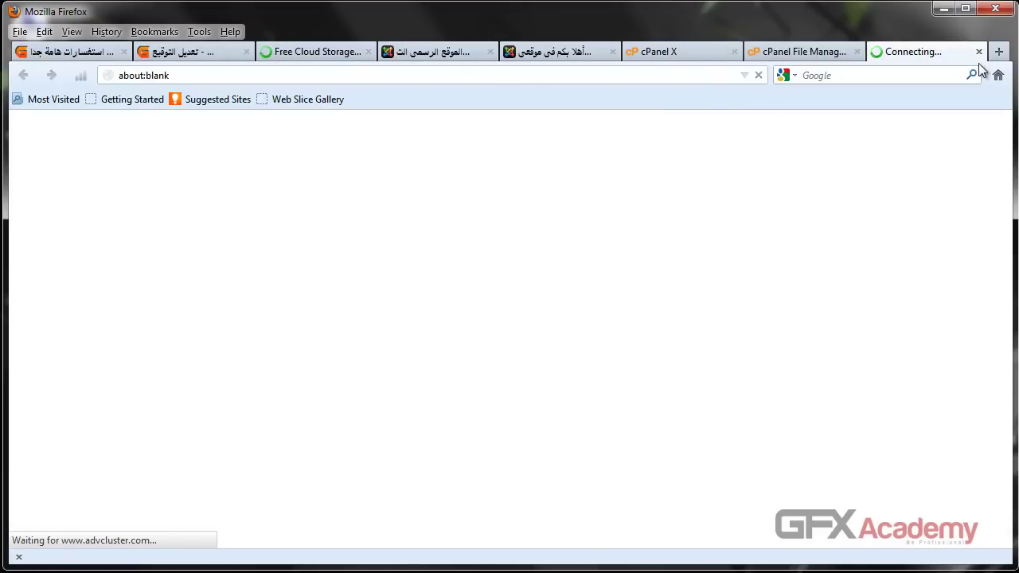
pyautogui.click(978, 52)
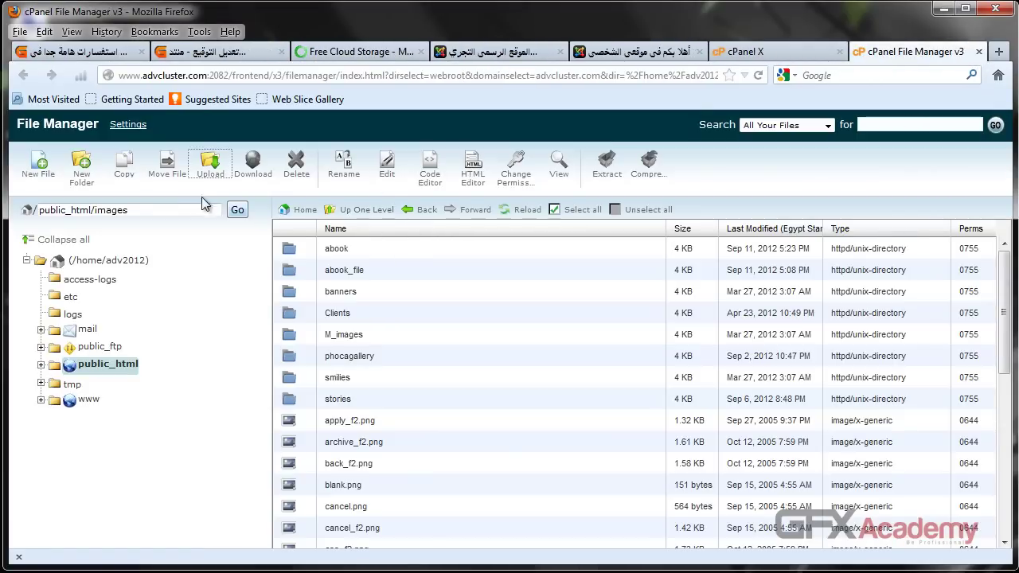
pyautogui.click(81, 164)
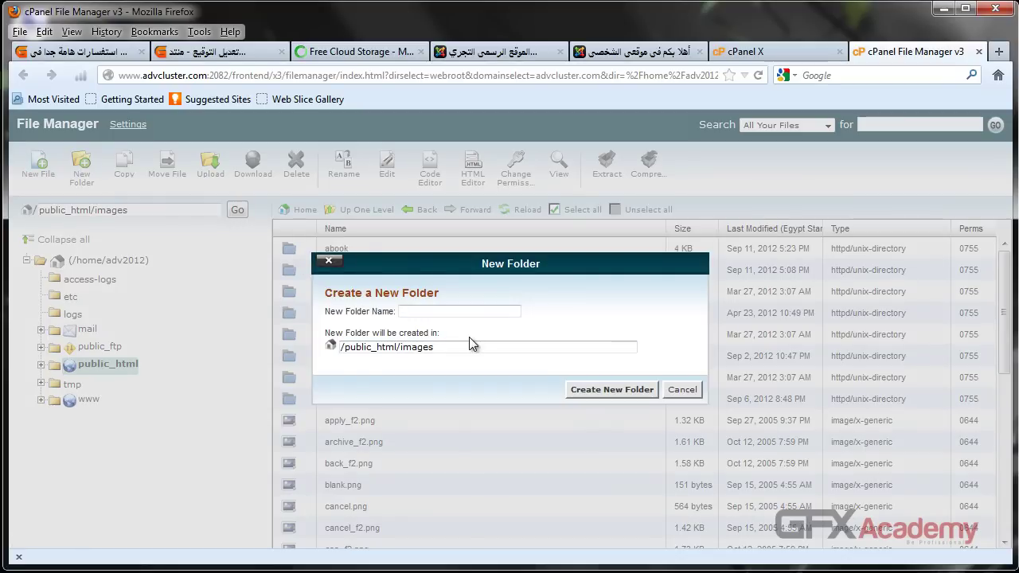
pyautogui.write('flash')
pyautogui.click(612, 388)
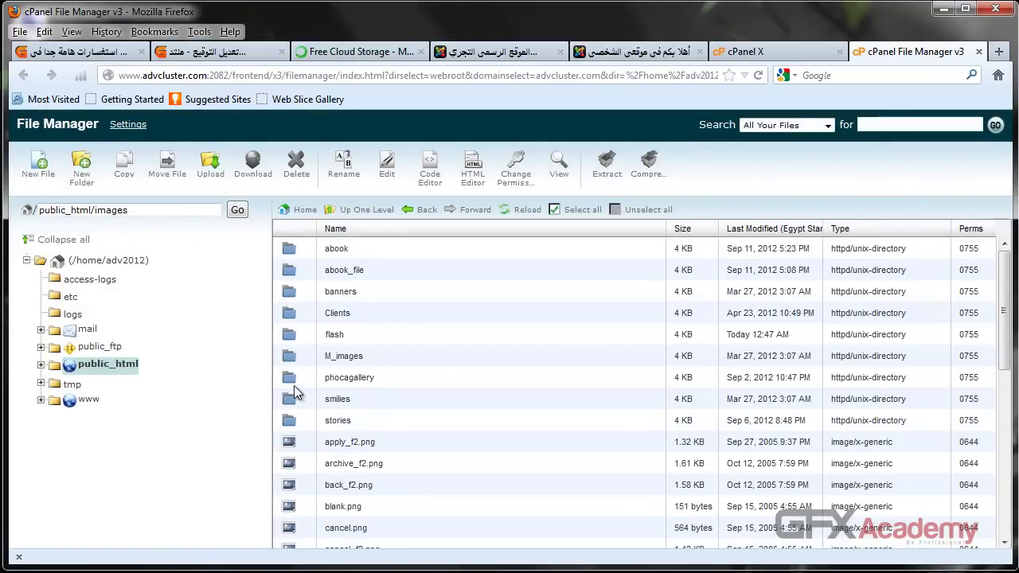
# Check the module's File Path once more and open the new flash folder in the File Manager
pyautogui.click(285, 338)
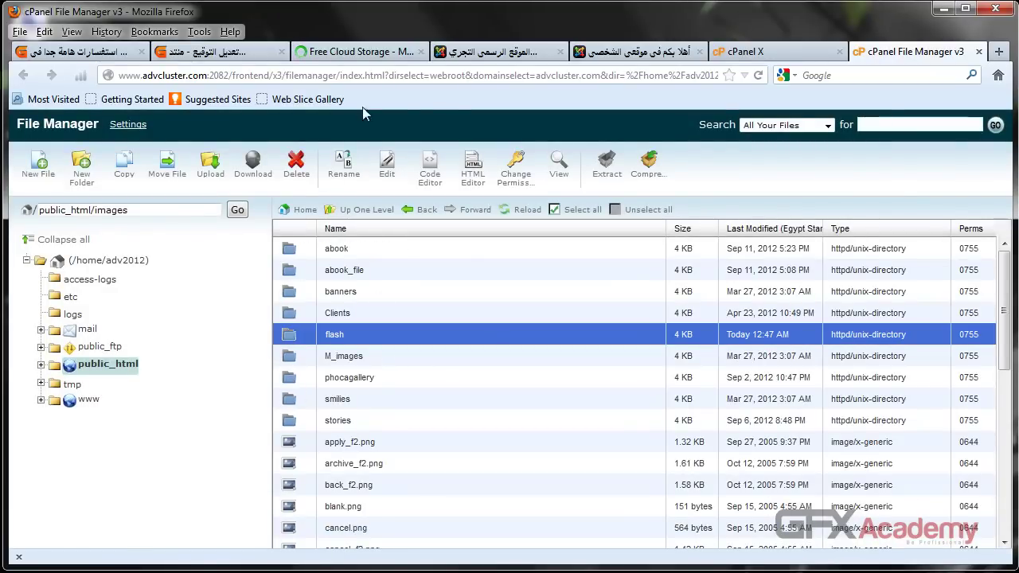
pyautogui.click(494, 51)
pyautogui.click(911, 51)
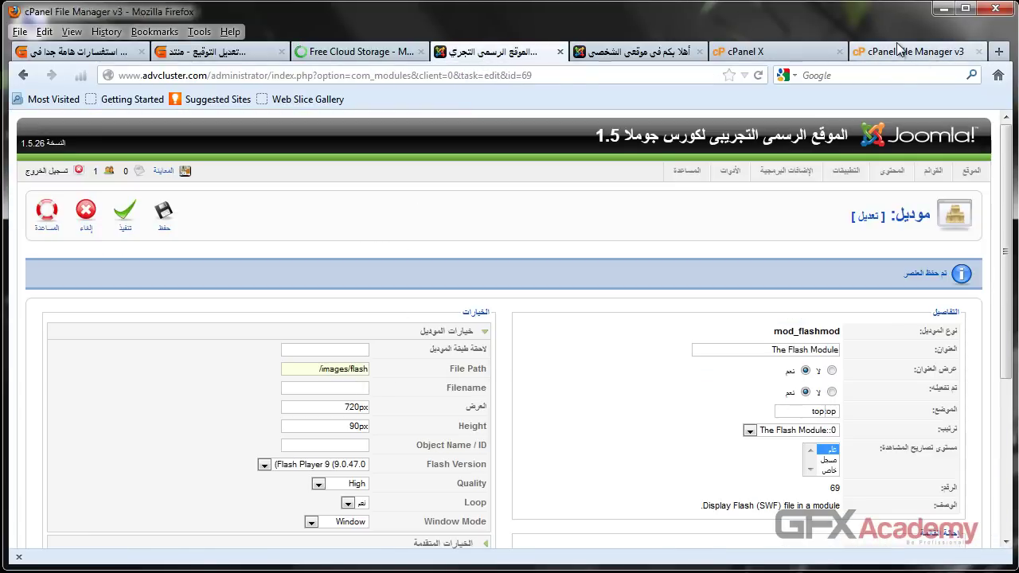
pyautogui.doubleClick(285, 342)
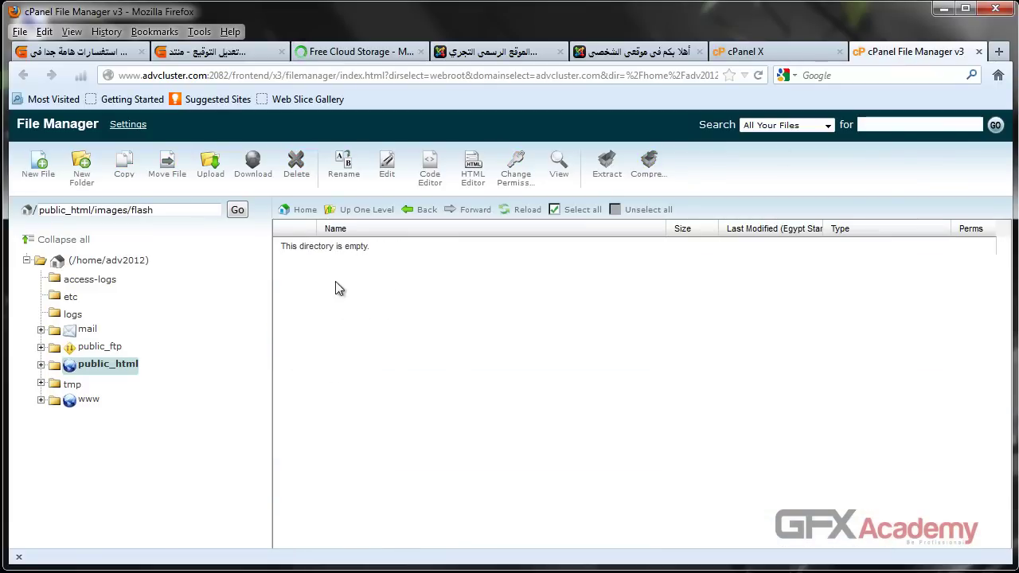
# Start a file upload to the flash folder and browse to Works (D:) > GFX academy > GFXacademy Banner > Banner 720x90
pyautogui.click(211, 177)
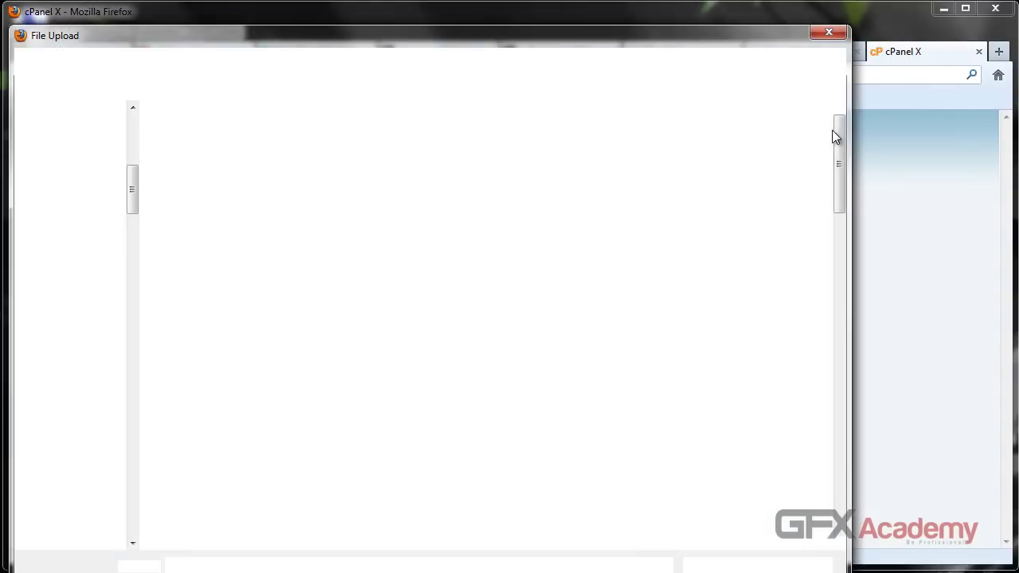
pyautogui.click(131, 63)
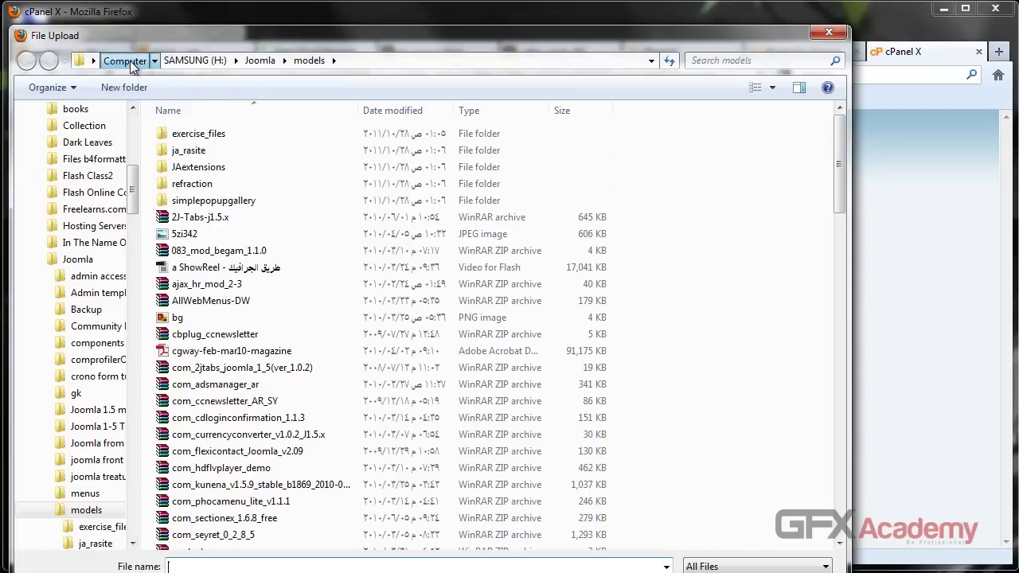
pyautogui.doubleClick(460, 136)
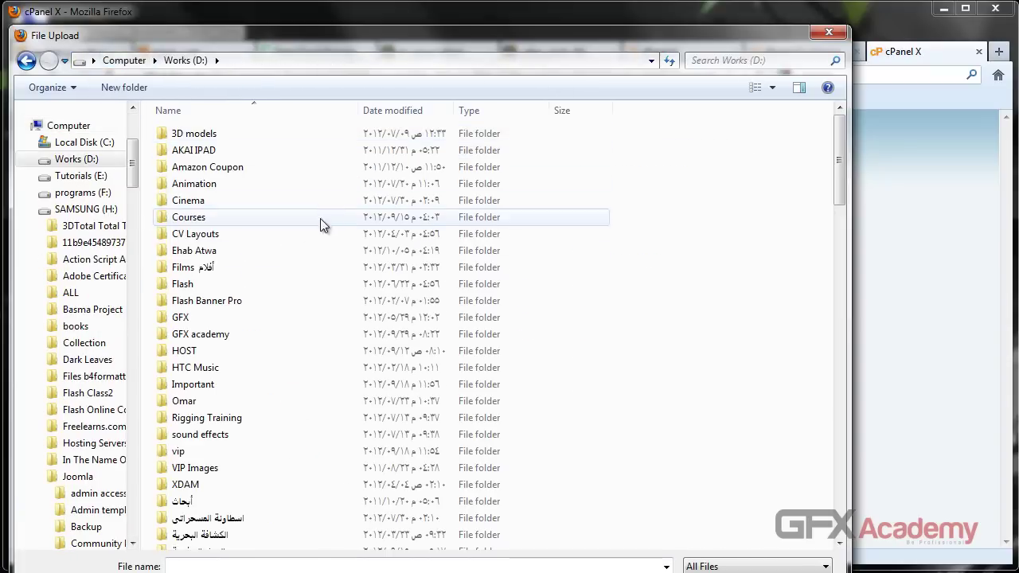
pyautogui.doubleClick(210, 335)
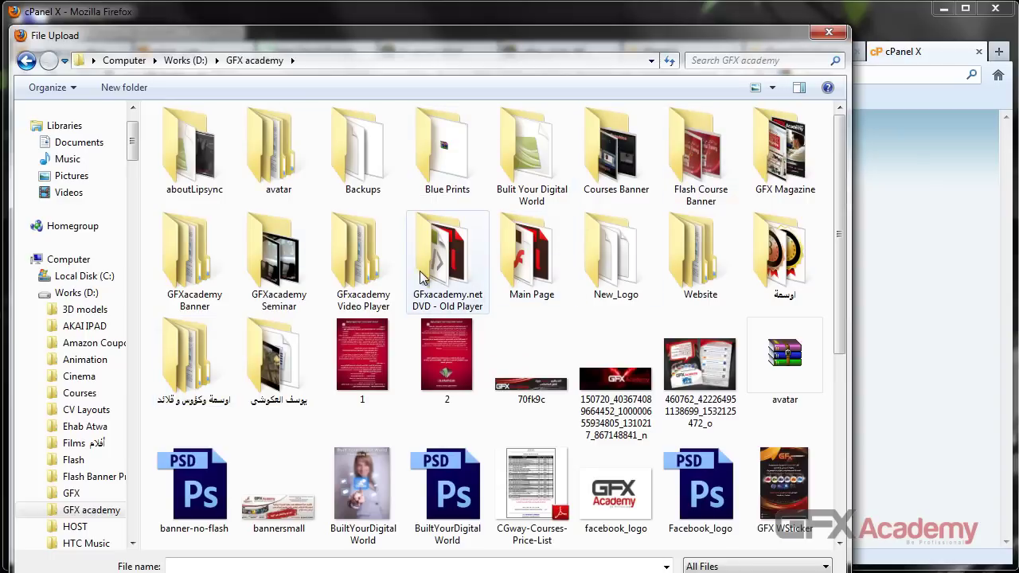
pyautogui.doubleClick(191, 253)
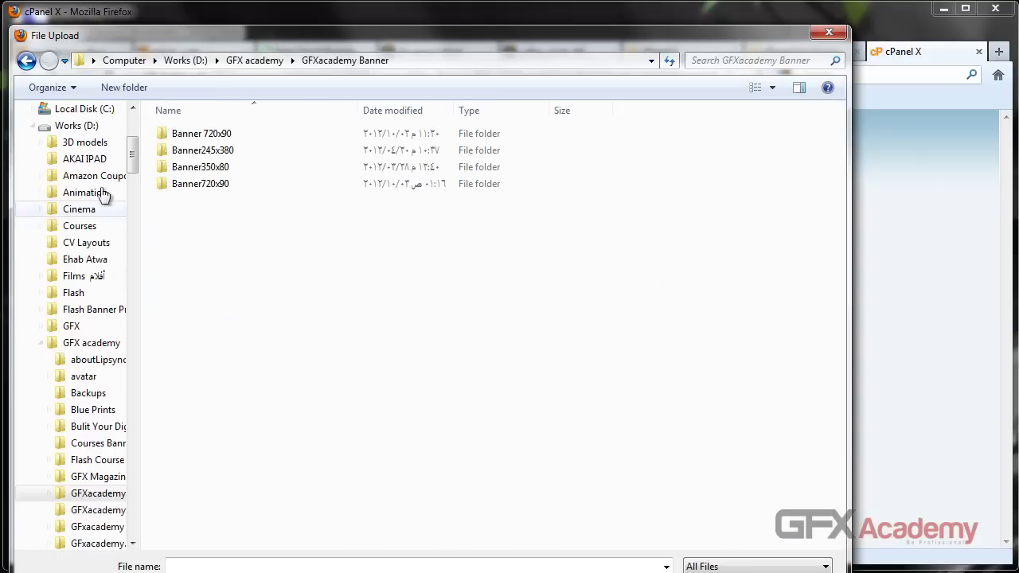
pyautogui.doubleClick(209, 137)
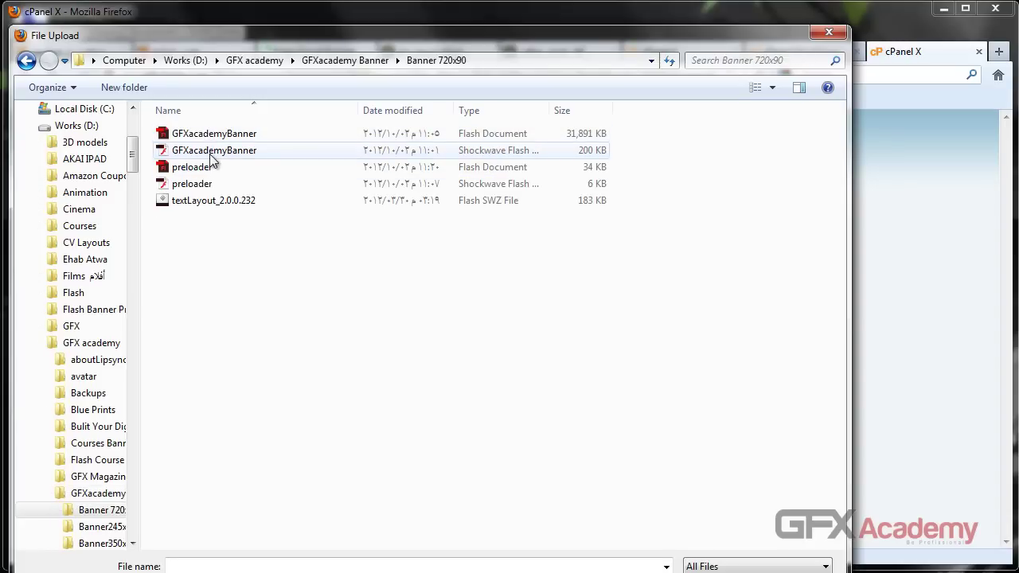
# Preview the GFXacademyBanner Shockwave Flash file in Flash Player and close the preview
pyautogui.click(210, 155)
pyautogui.rightClick(211, 155)
pyautogui.click(238, 183)
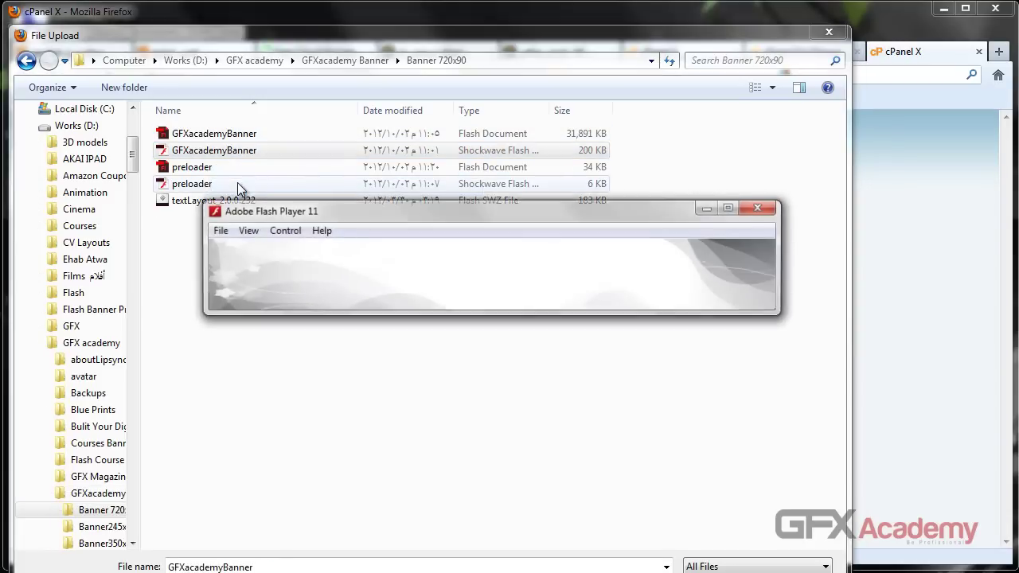
pyautogui.click(752, 209)
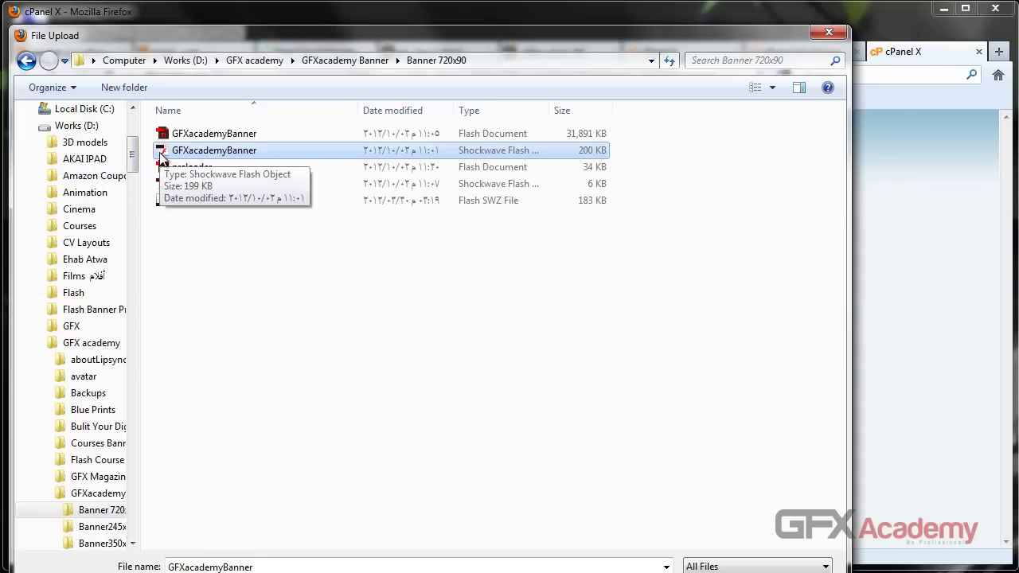
# Upload GFXacademyBanner.swf to public_html/images/flash and refresh the folder listing
pyautogui.doubleClick(160, 156)
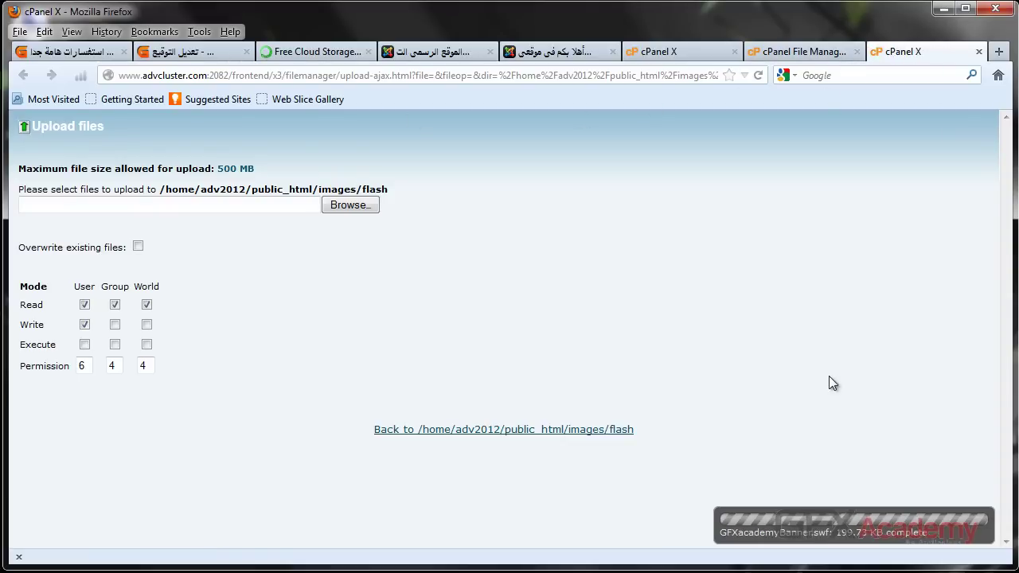
pyautogui.click(802, 52)
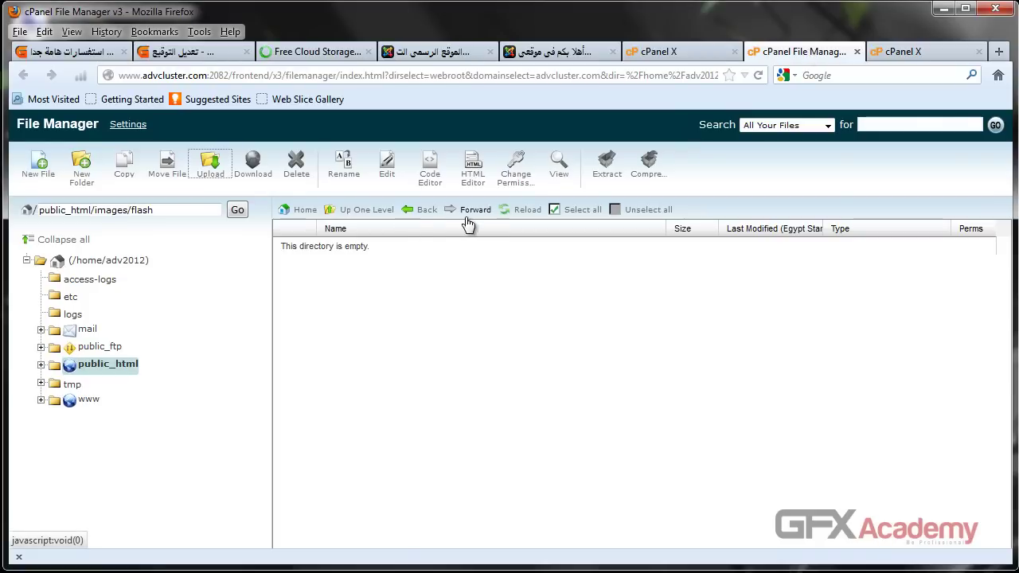
pyautogui.click(515, 213)
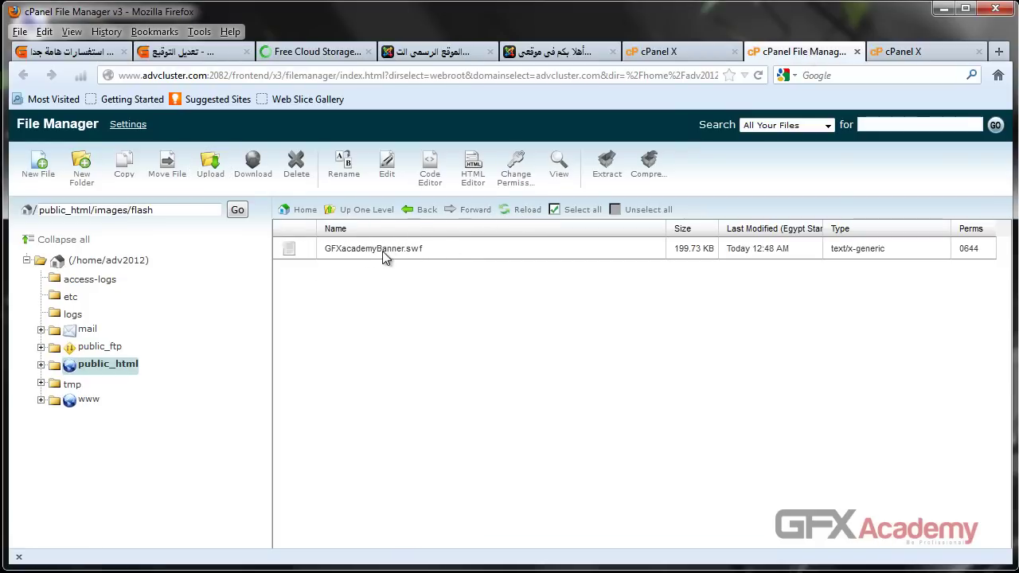
# Copy the name GFXacademyBanner.swf from the File Manager into The Flash Module's Filename setting and apply the settings
pyautogui.click(348, 253)
pyautogui.click(348, 249)
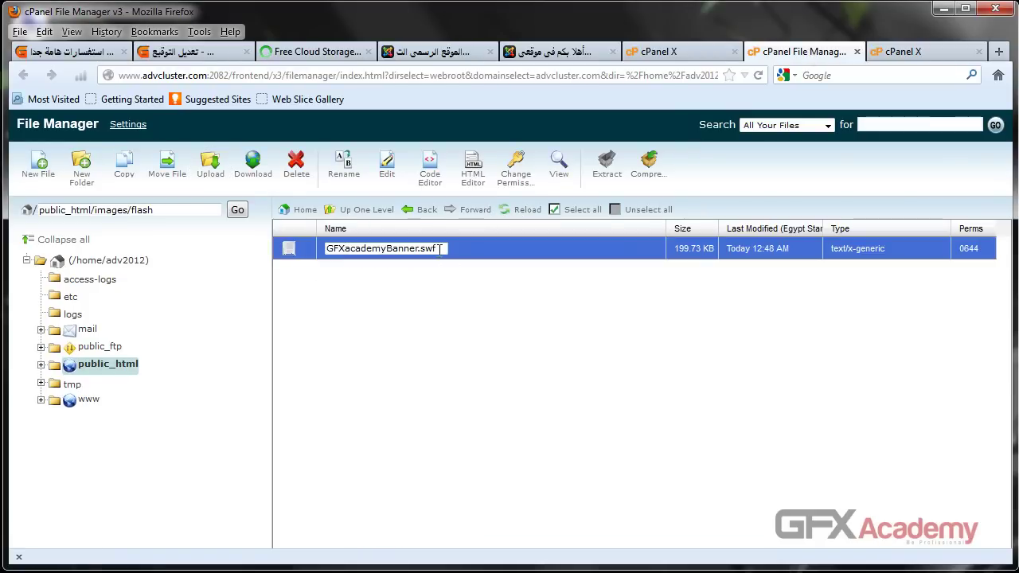
pyautogui.hotkey('ctrl', 'a')
pyautogui.hotkey('ctrl', 'c')
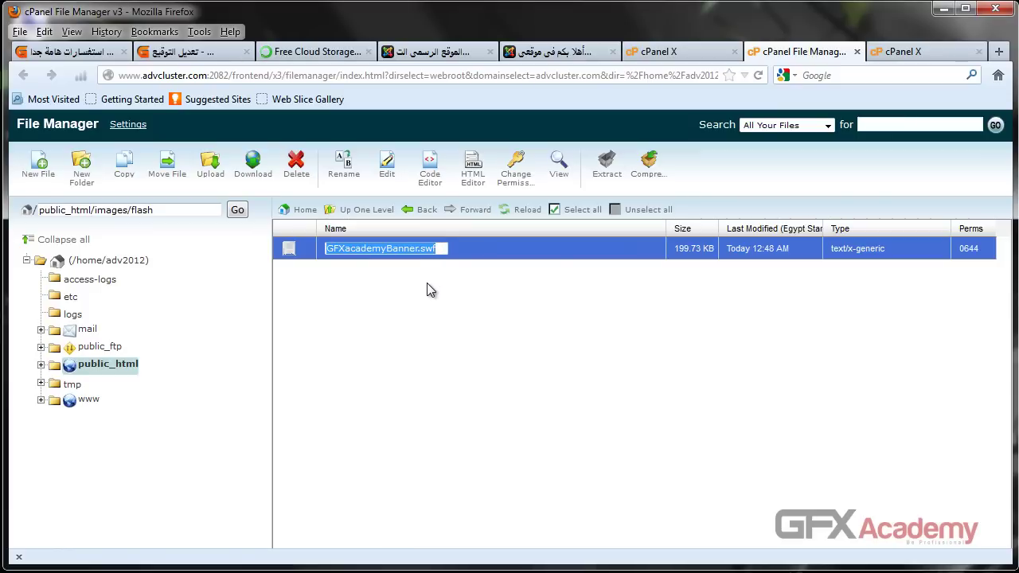
pyautogui.click(418, 53)
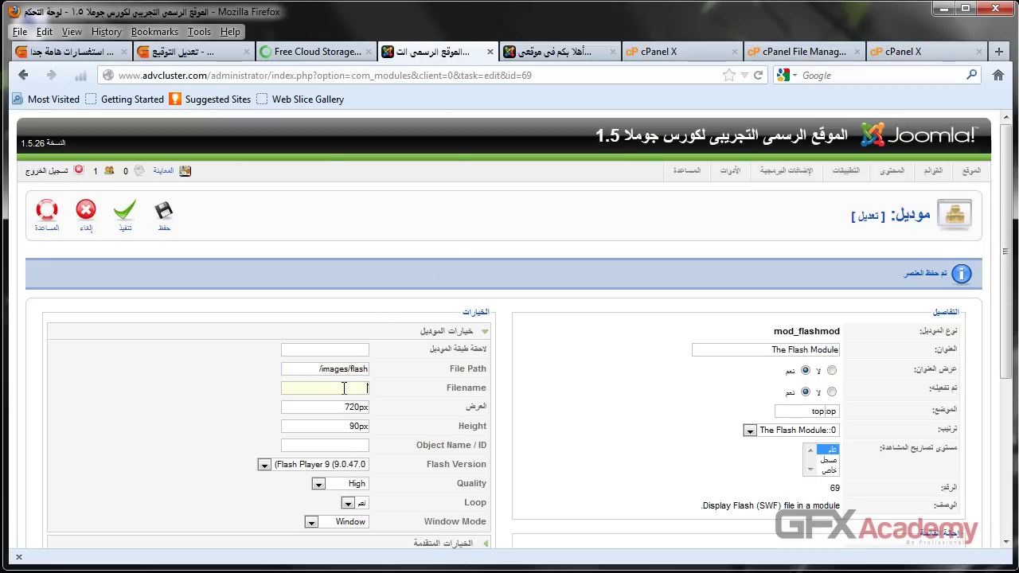
pyautogui.hotkey('ctrl', 'v')
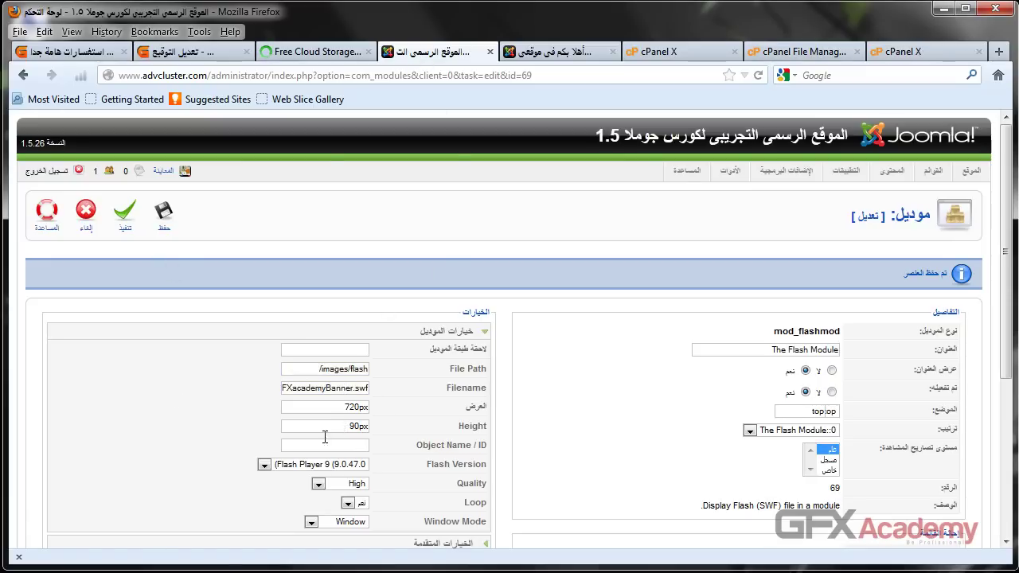
pyautogui.click(125, 211)
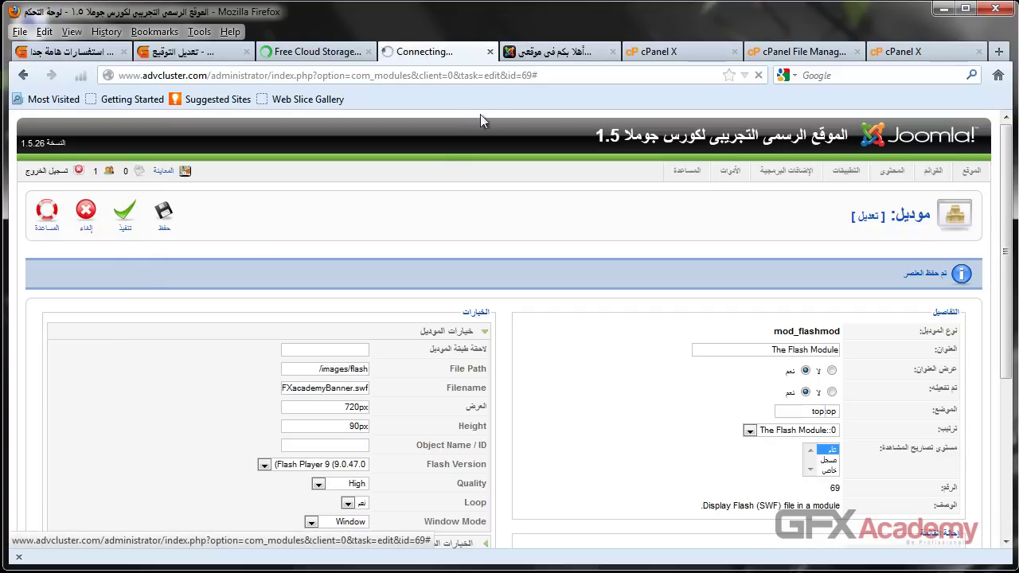
# Reload the site's front page and watch the Flash banner beside the Joomla! logo
pyautogui.click(541, 52)
pyautogui.press('F5')
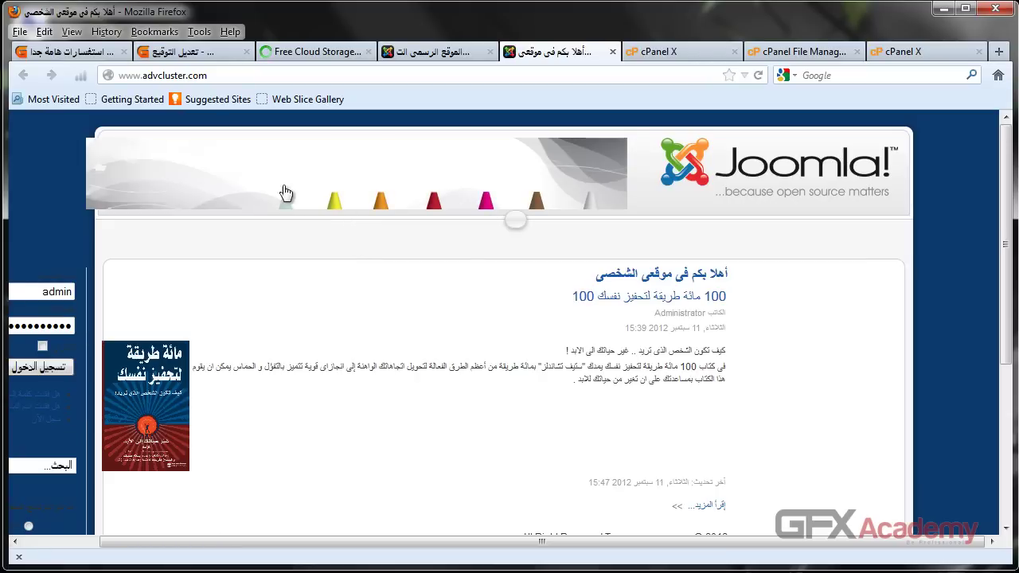
pyautogui.click(438, 161)
pyautogui.click(648, 54)
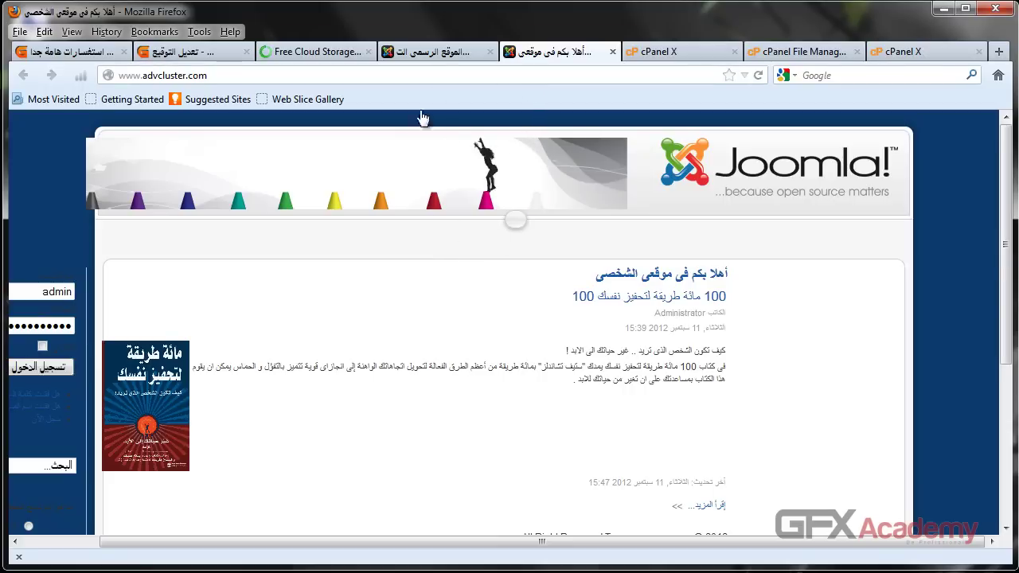
# Save and close The Flash Module, and disable it in the Joomla module list
pyautogui.click(439, 52)
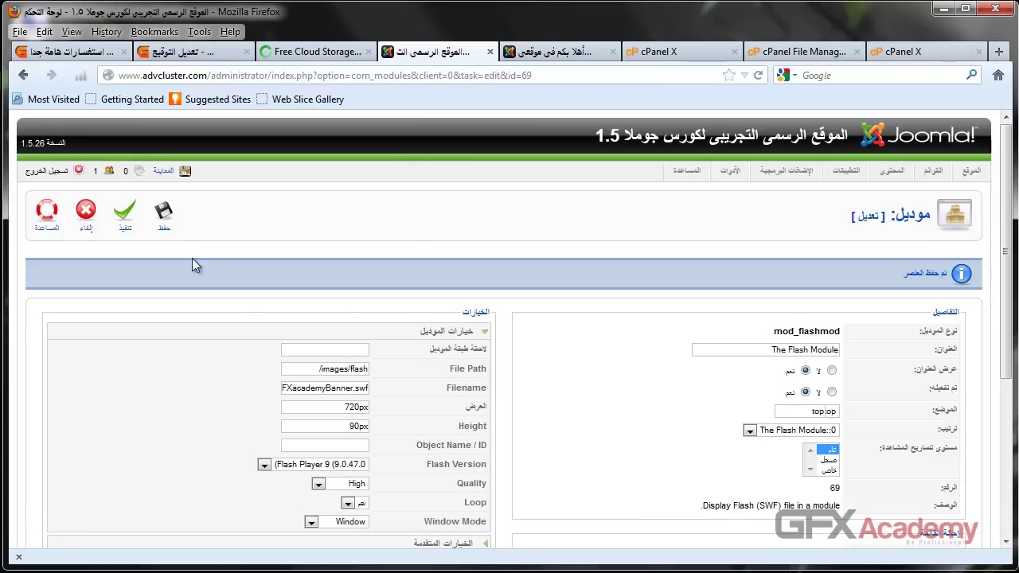
pyautogui.click(164, 211)
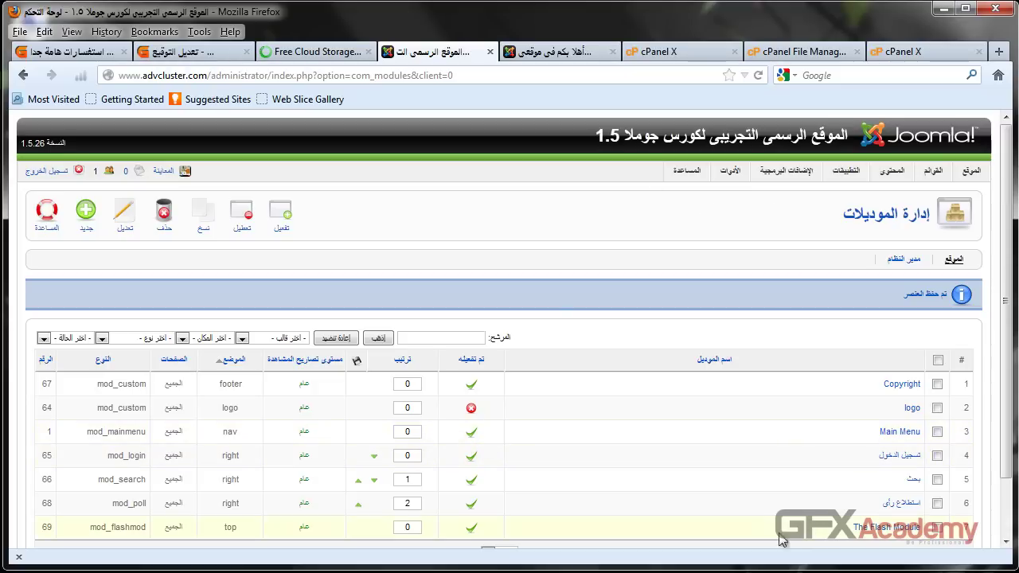
pyautogui.click(471, 528)
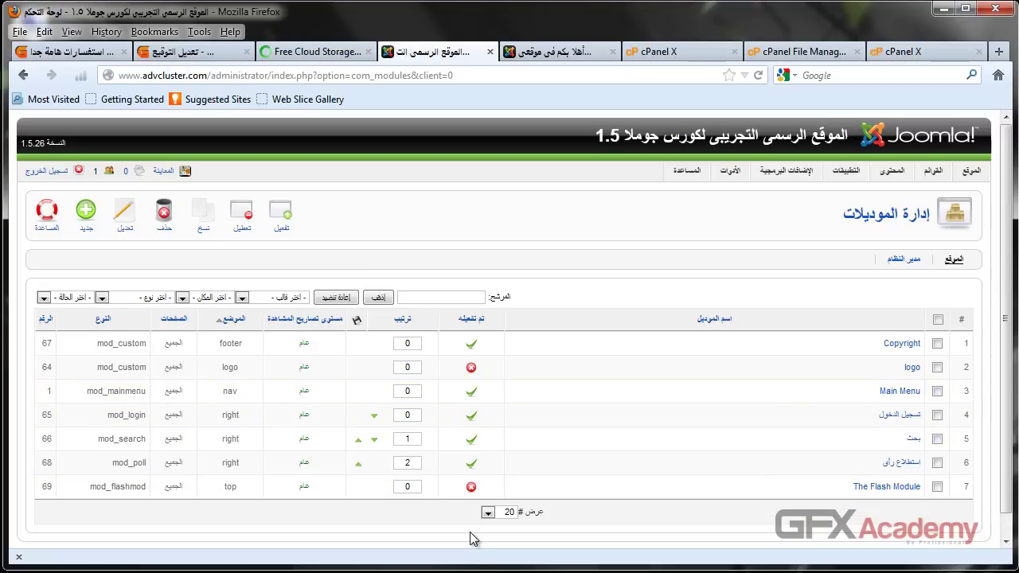
# Reload the front page to check the header with the Flash module disabled, and return to the module list
pyautogui.click(541, 52)
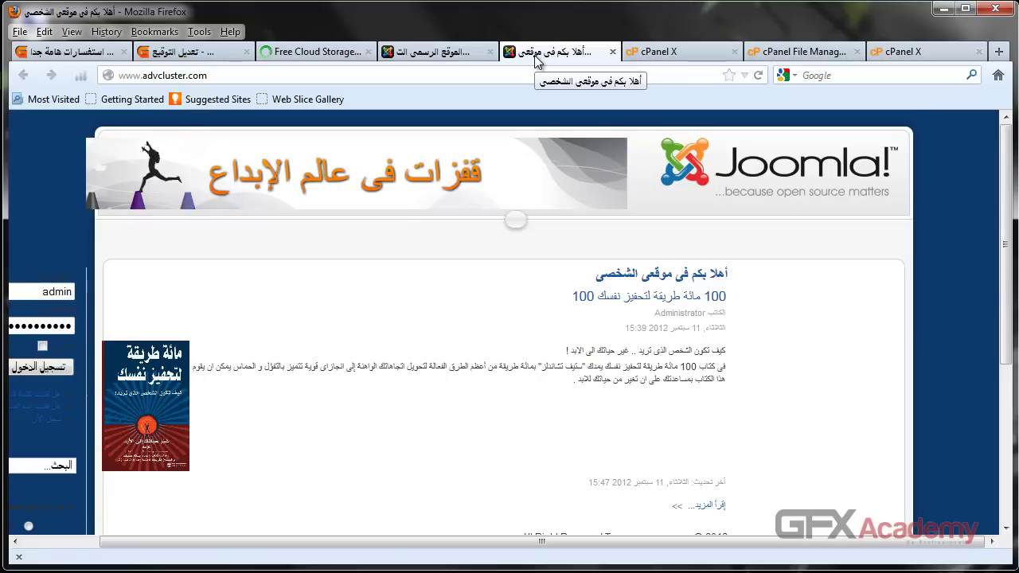
pyautogui.press('F5')
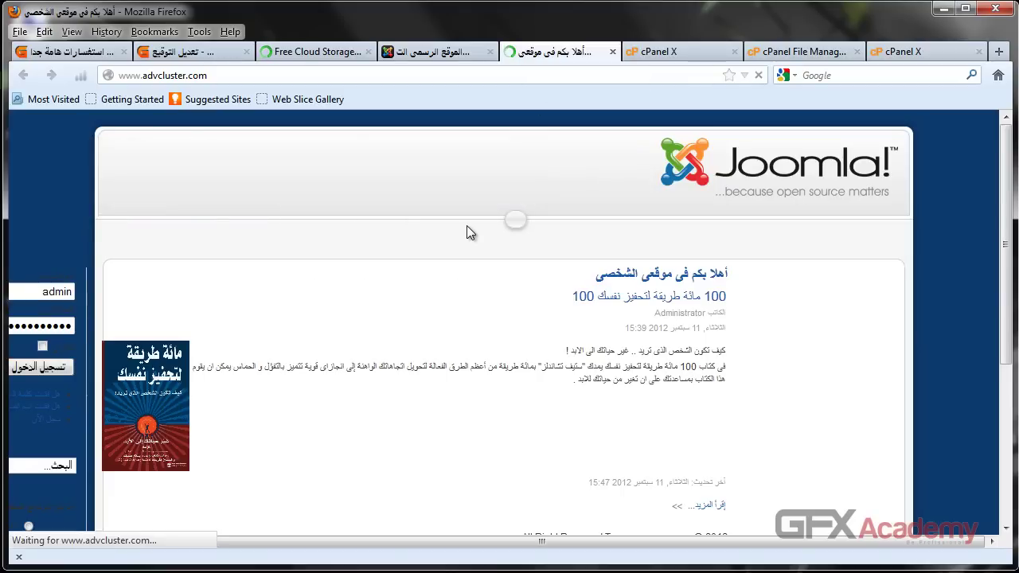
pyautogui.click(431, 53)
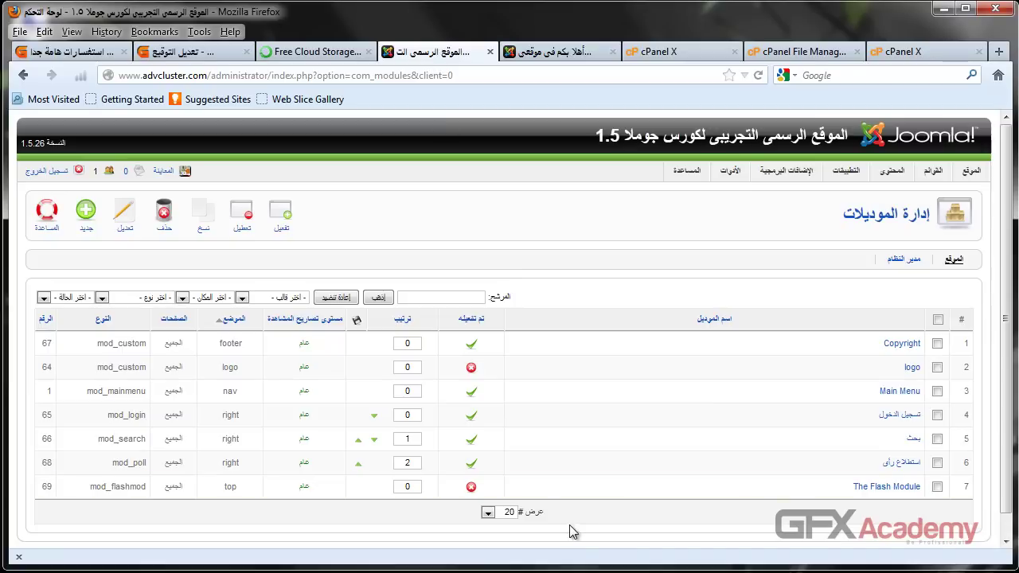
# Create a new custom HTML module for the site from the module manager
pyautogui.click(86, 216)
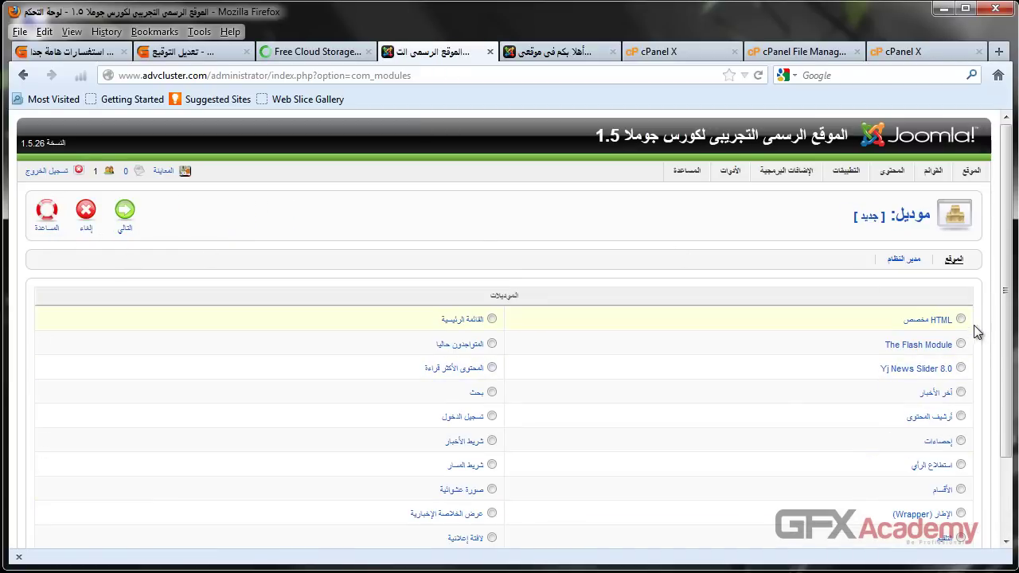
pyautogui.click(939, 321)
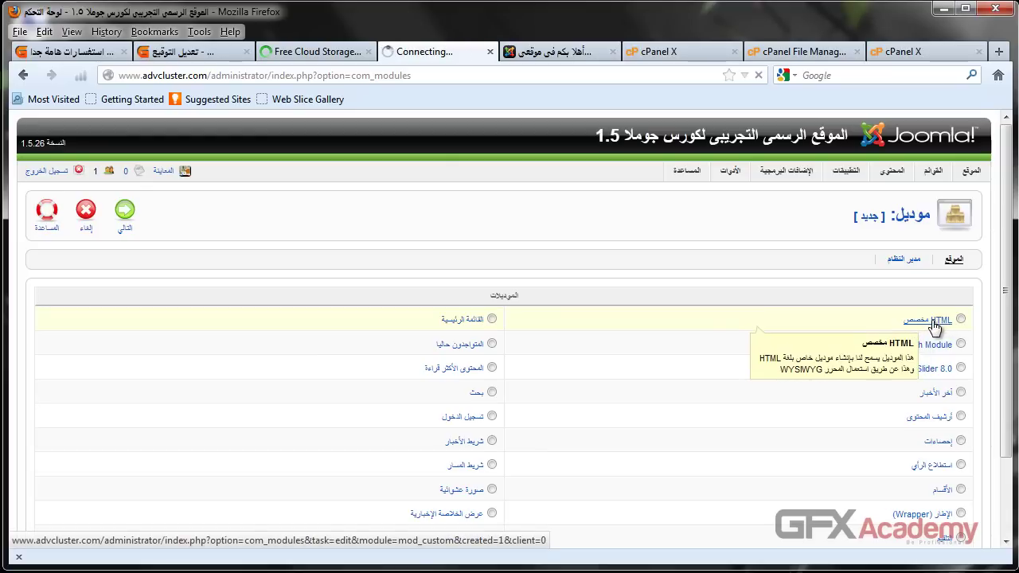
pyautogui.scroll(-2, 593, 246)
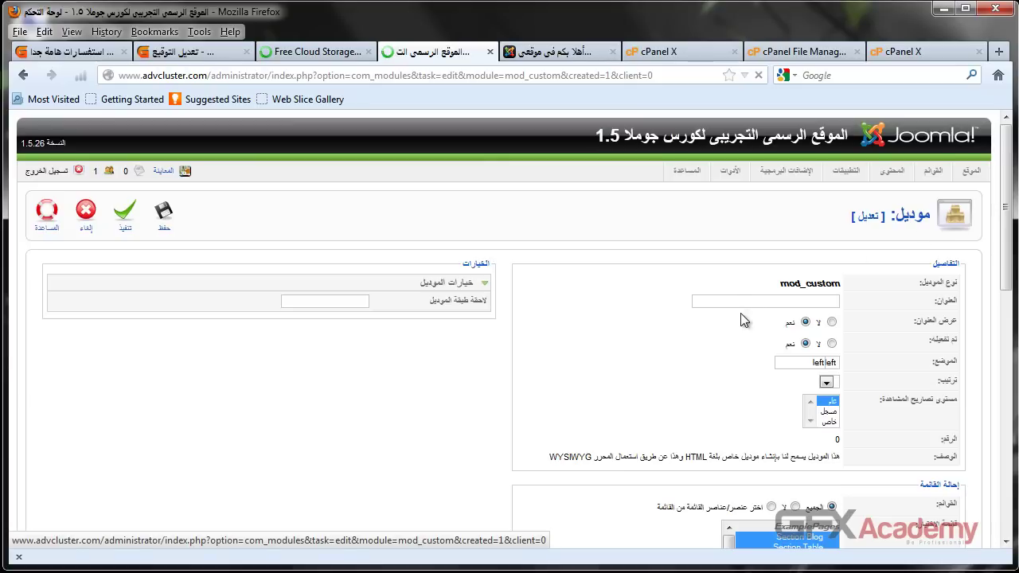
# Title the module بانر فلاش, turn off showing the title, and set its position to top
pyautogui.click(747, 301)
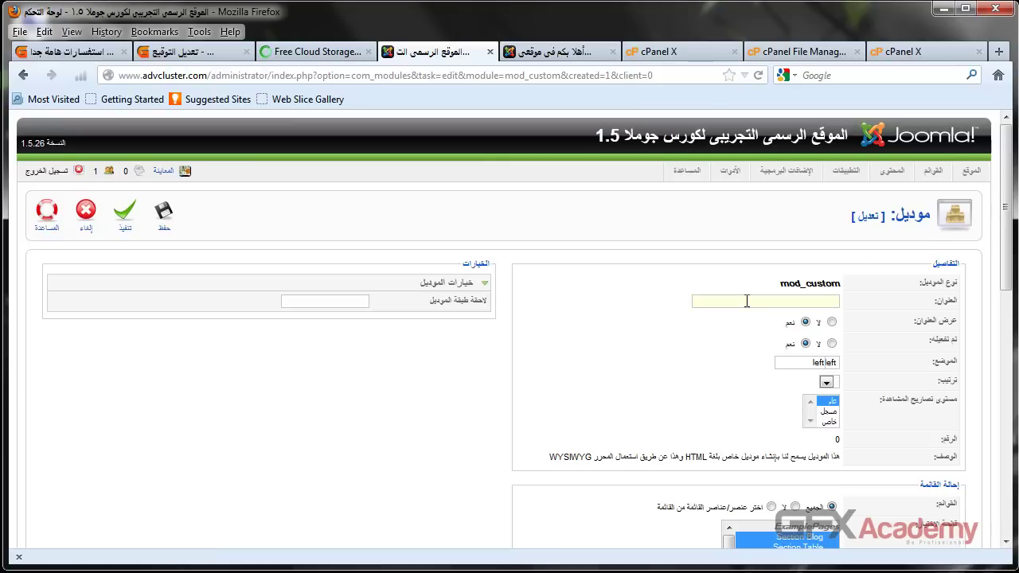
pyautogui.write('بانر فلاش')
pyautogui.click(832, 321)
pyautogui.click(834, 364)
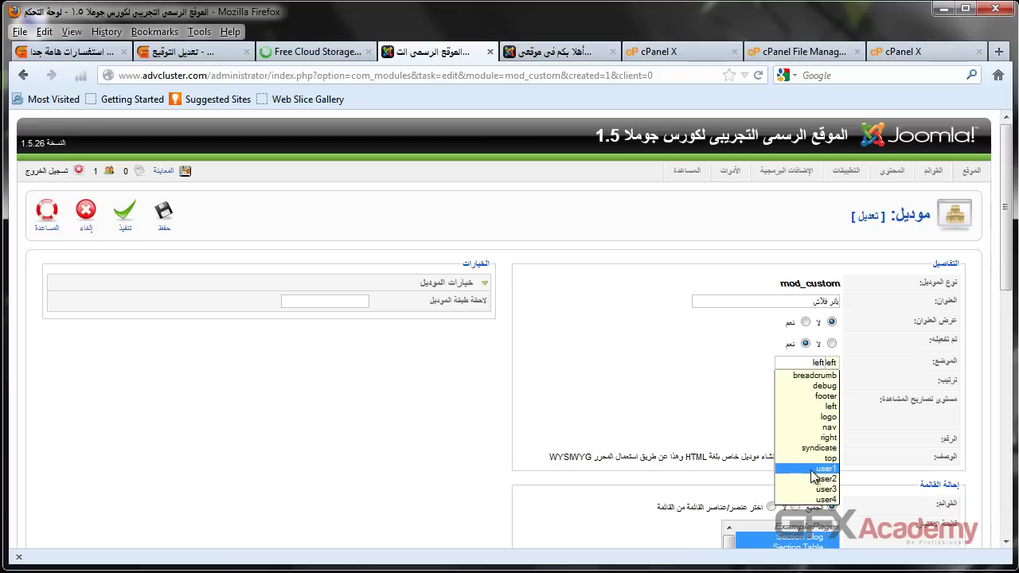
pyautogui.click(793, 457)
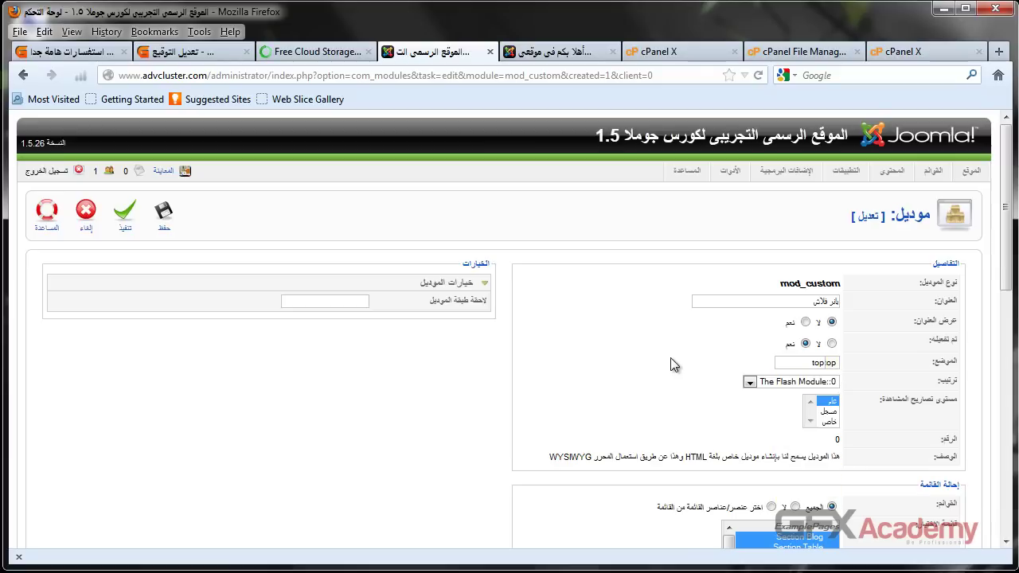
pyautogui.scroll(-3, 653, 302)
pyautogui.scroll(-6, 520, 205)
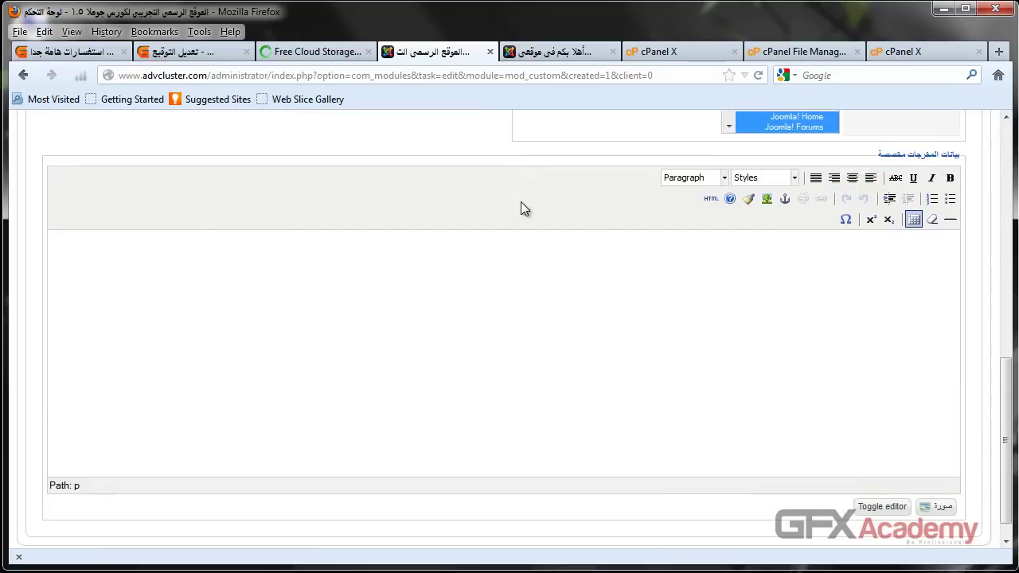
pyautogui.click(568, 277)
pyautogui.click(707, 200)
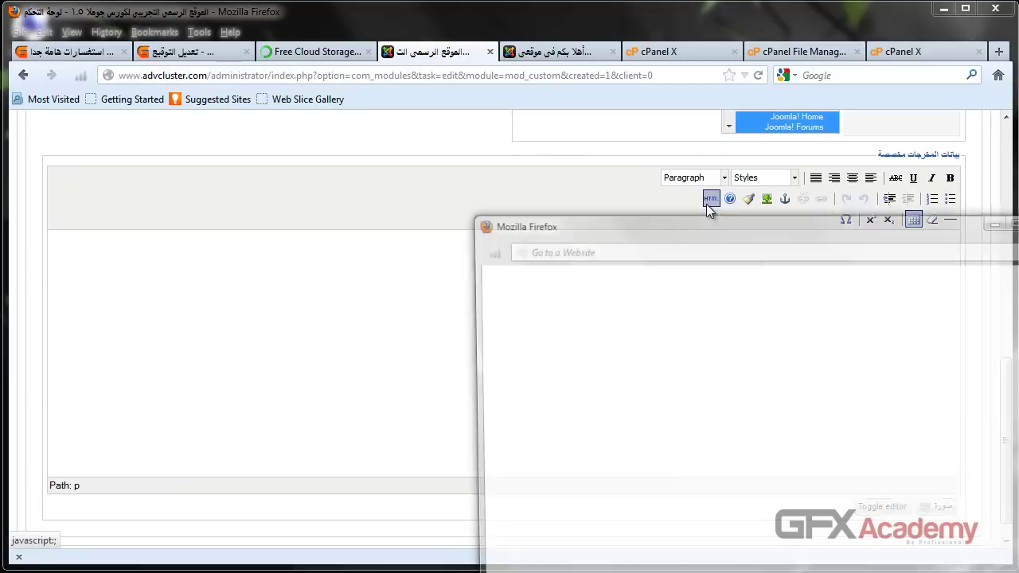
pyautogui.moveTo(715, 226); pyautogui.dragTo(429, 144)
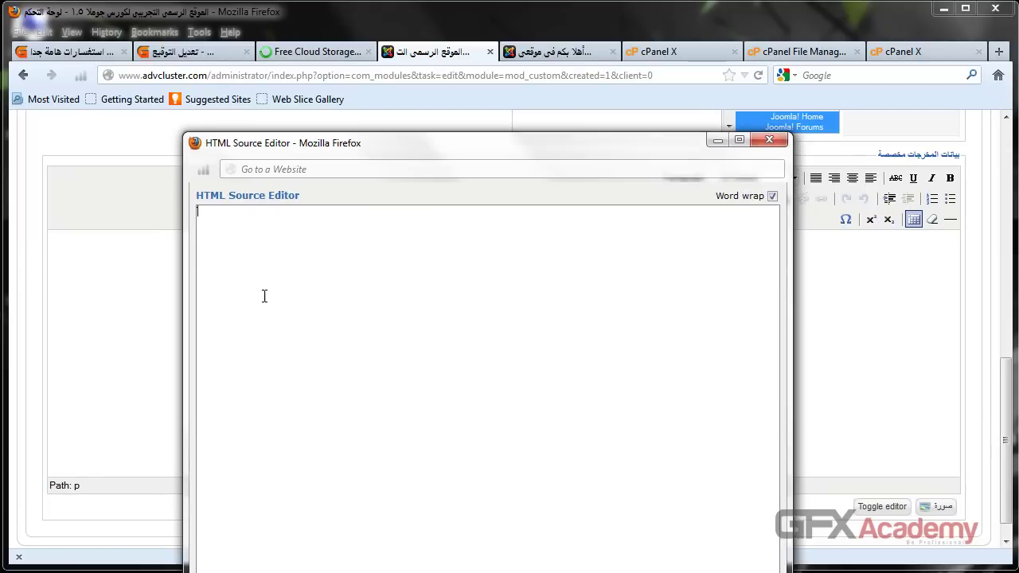
pyautogui.click(762, 141)
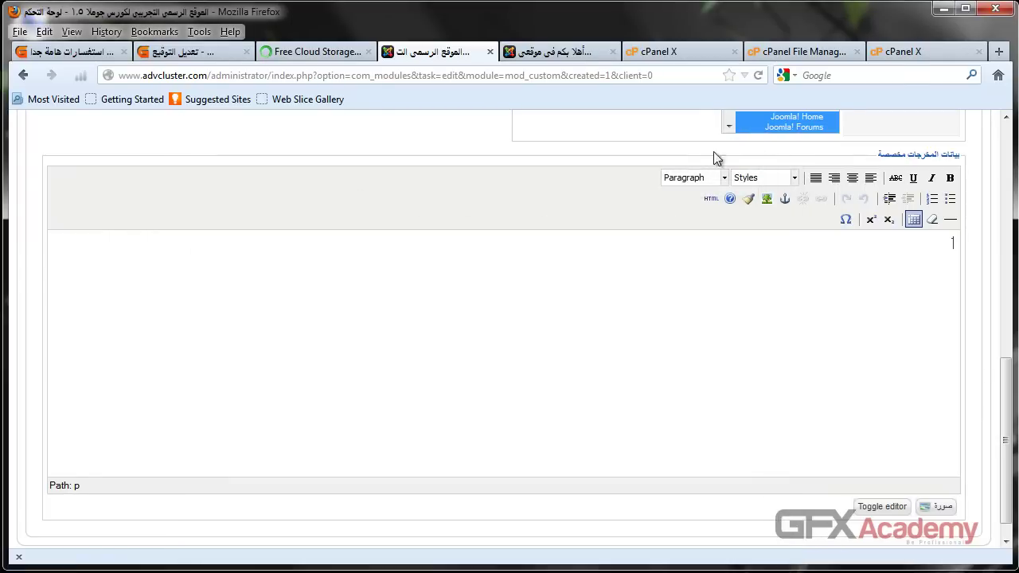
# Switch to Dreamweaver, create a new HTML document and start inserting an SWF, saving the page on the Desktop as index
pyautogui.click(943, 10)
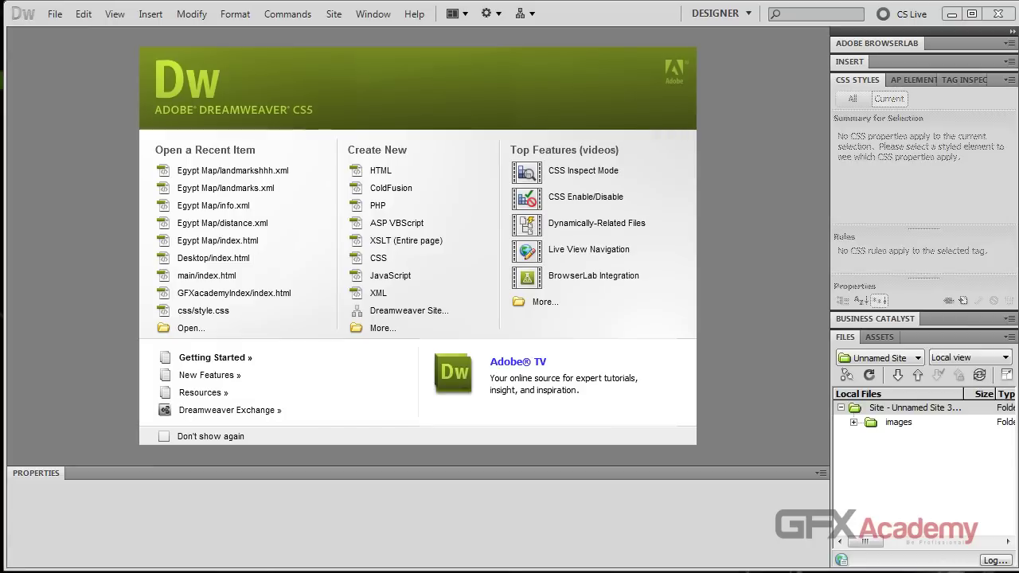
pyautogui.click(417, 172)
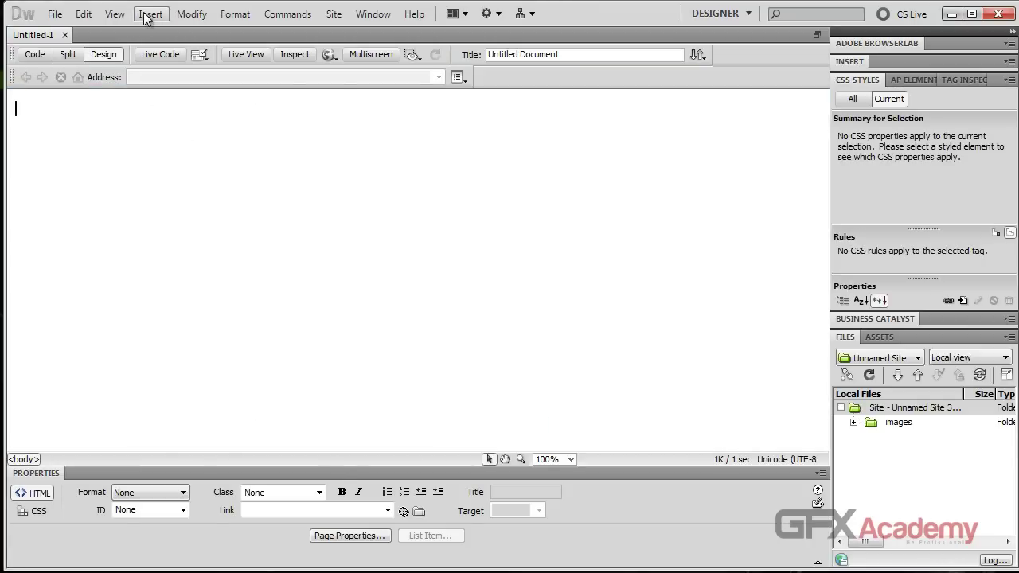
pyautogui.click(148, 14)
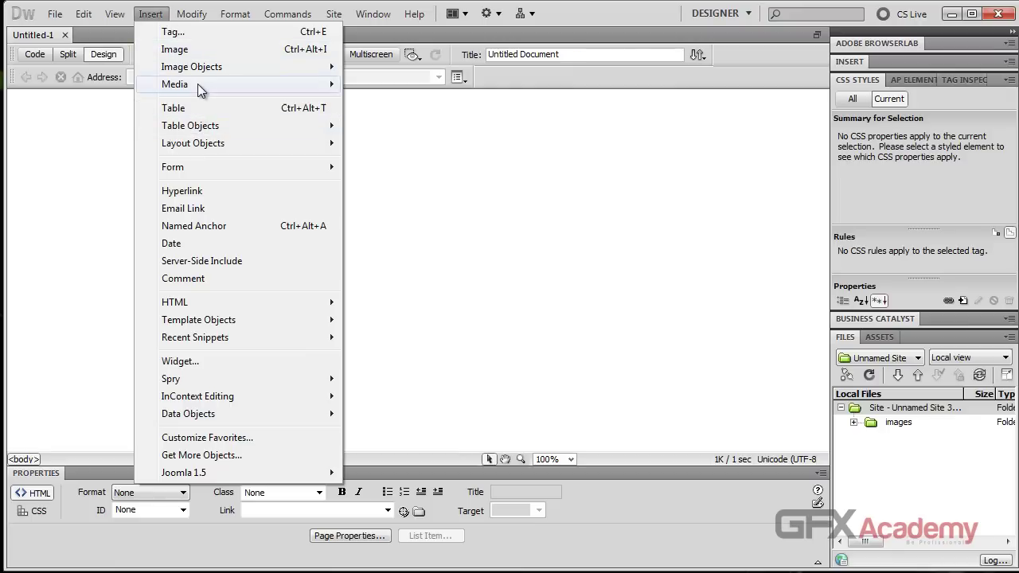
pyautogui.moveTo(212, 84)
pyautogui.click(396, 84)
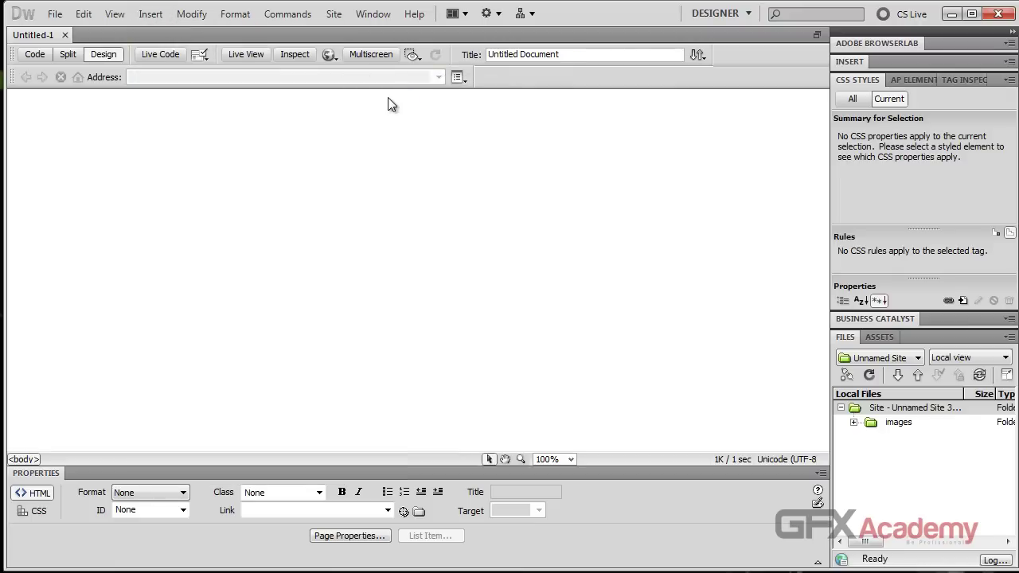
pyautogui.click(547, 337)
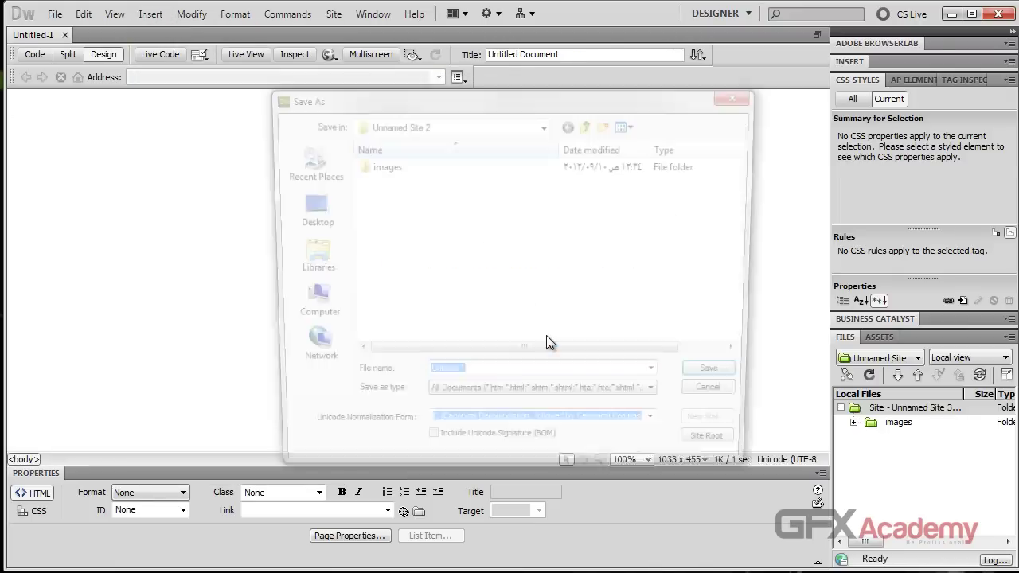
pyautogui.click(323, 226)
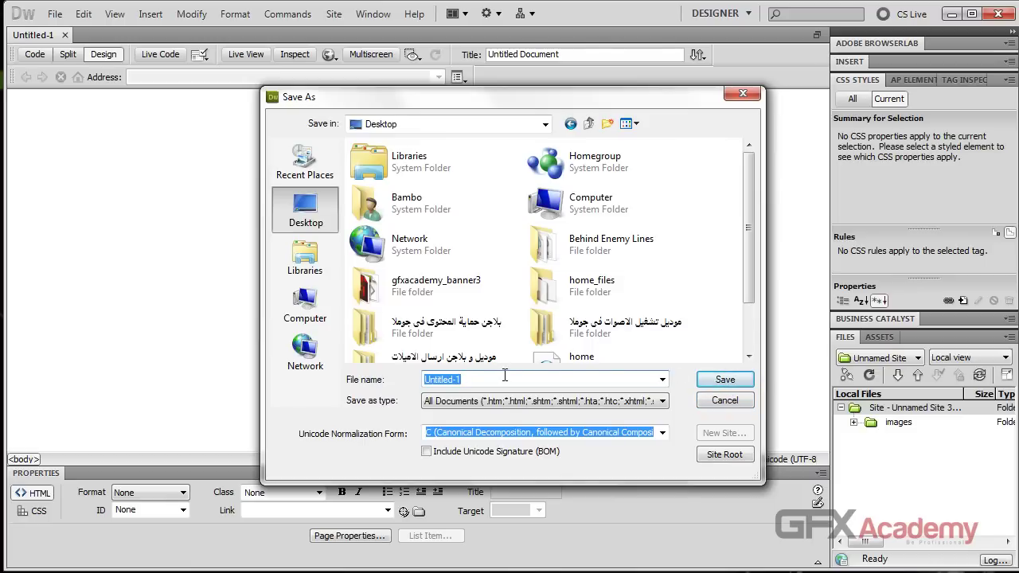
pyautogui.write('index')
pyautogui.click(721, 380)
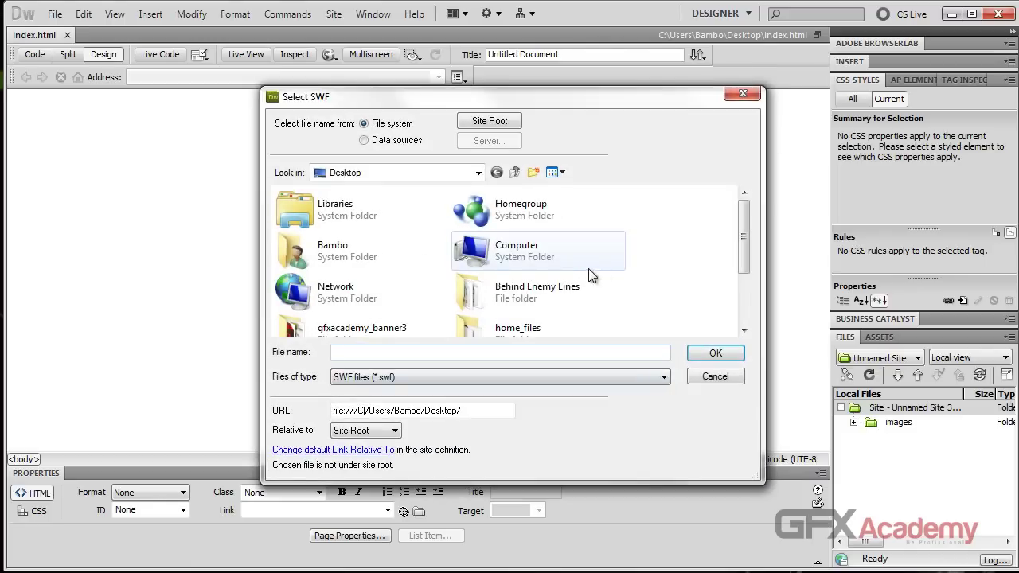
# Insert GFXacademyBanner.swf from the Banner 720x90 folder on drive D without copying it to the site root, leaving the accessibility attributes empty
pyautogui.doubleClick(477, 257)
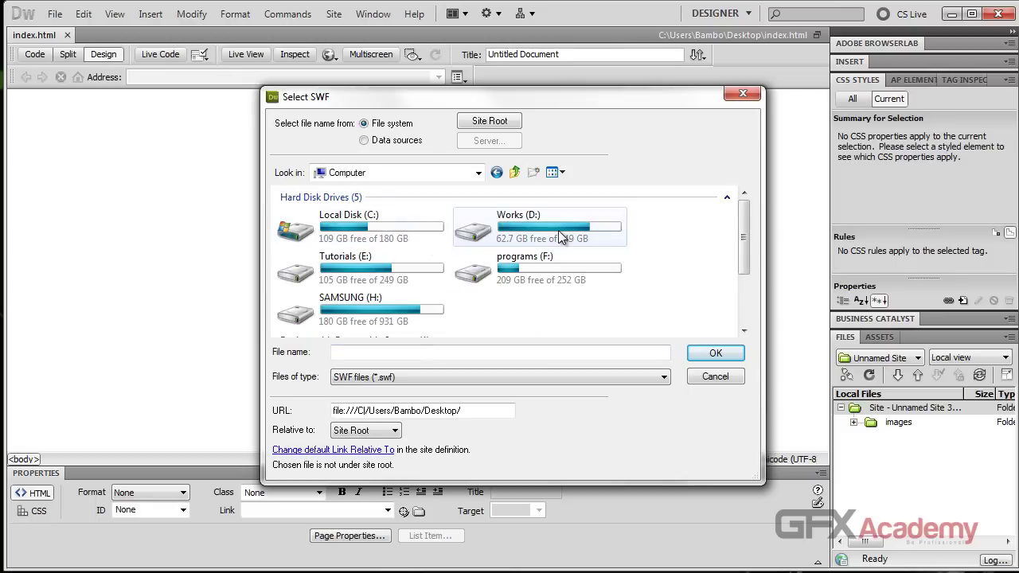
pyautogui.doubleClick(513, 236)
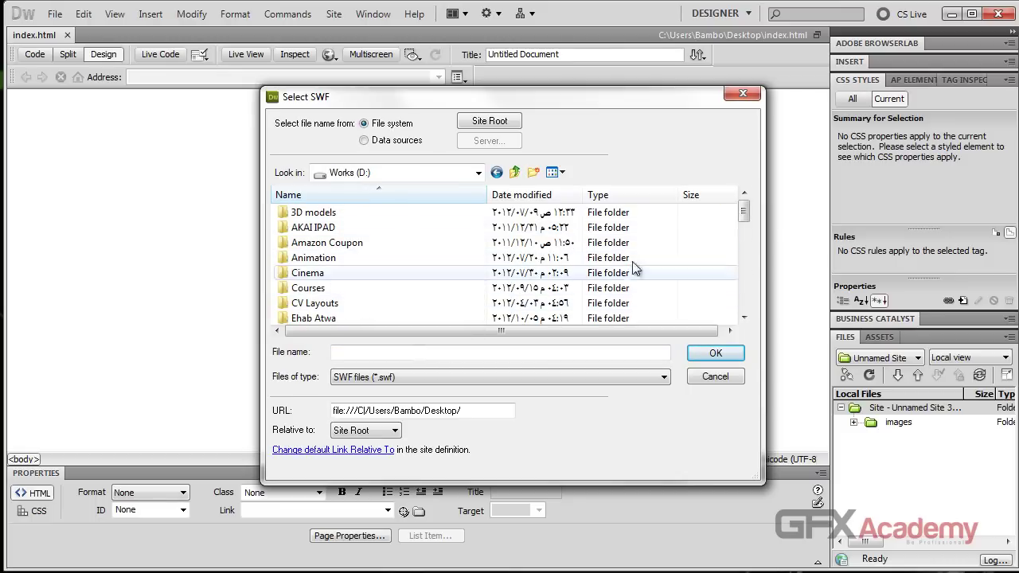
pyautogui.moveTo(744, 216); pyautogui.dragTo(747, 234)
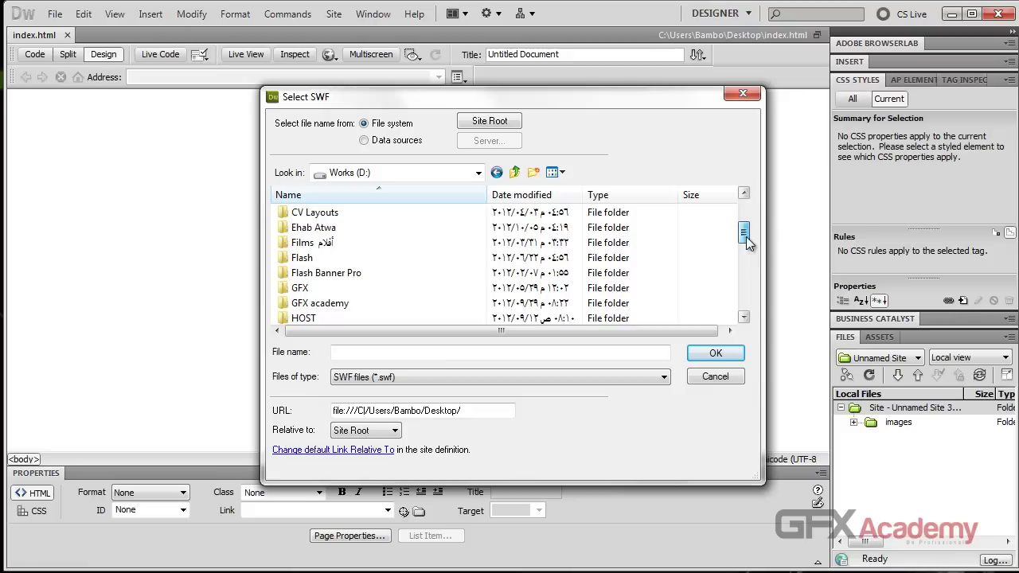
pyautogui.doubleClick(318, 302)
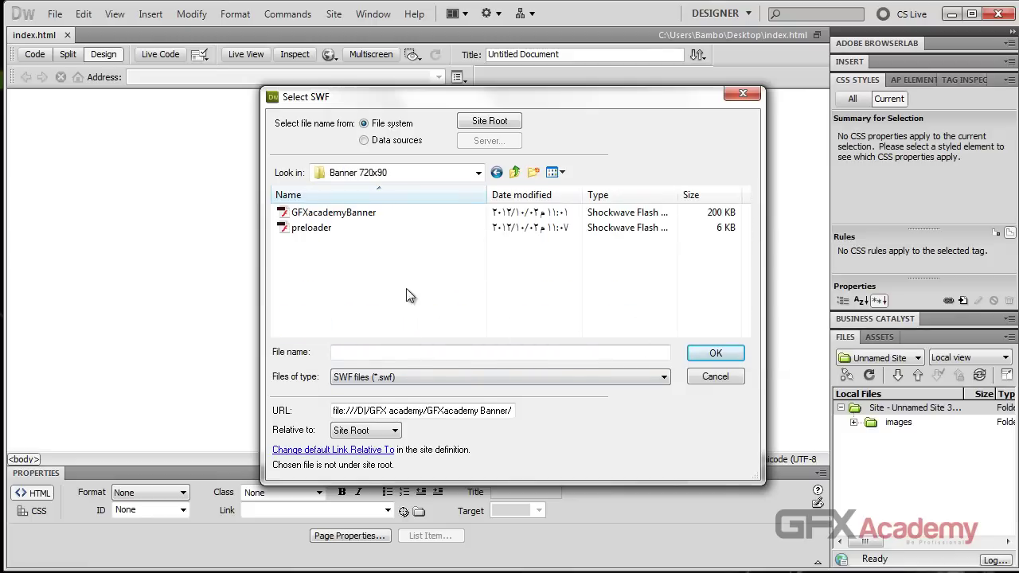
pyautogui.doubleClick(365, 214)
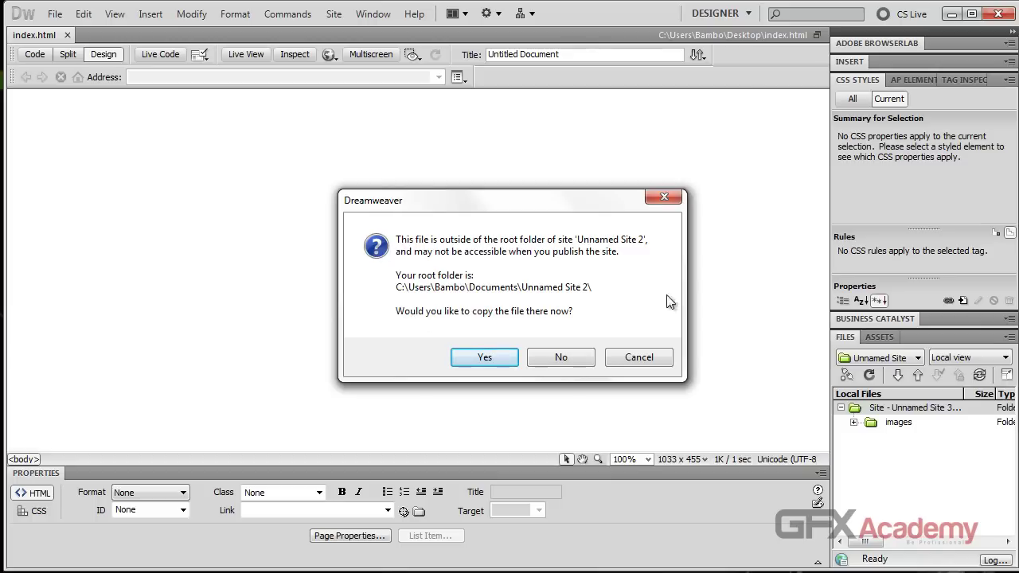
pyautogui.click(555, 359)
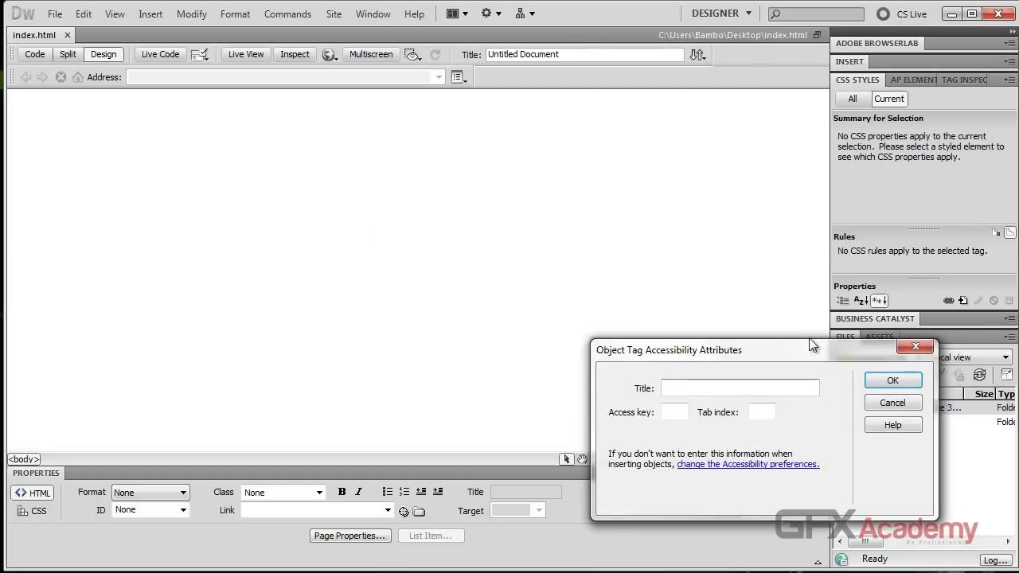
pyautogui.click(897, 381)
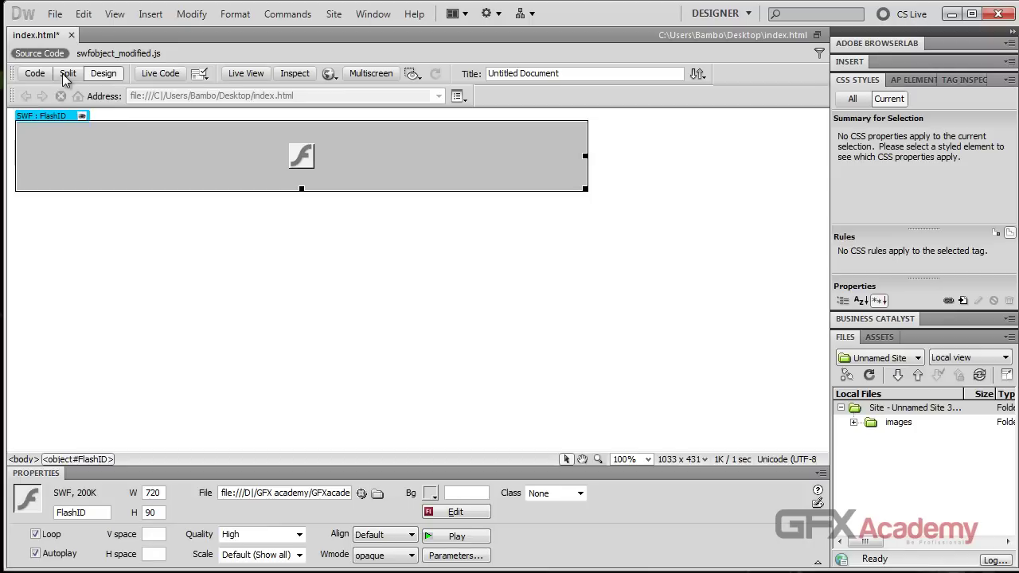
# Copy the page's code from the opening FlashID object tag through the closing script tag
pyautogui.click(34, 73)
pyautogui.scroll(-3, 138, 239)
pyautogui.scroll(-3, 144, 240)
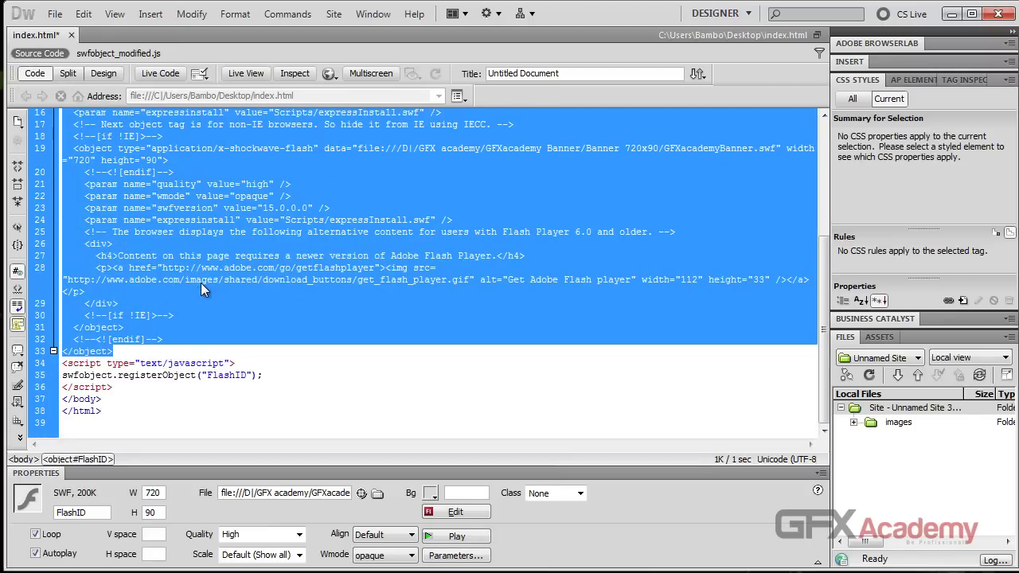
pyautogui.scroll(5, 201, 283)
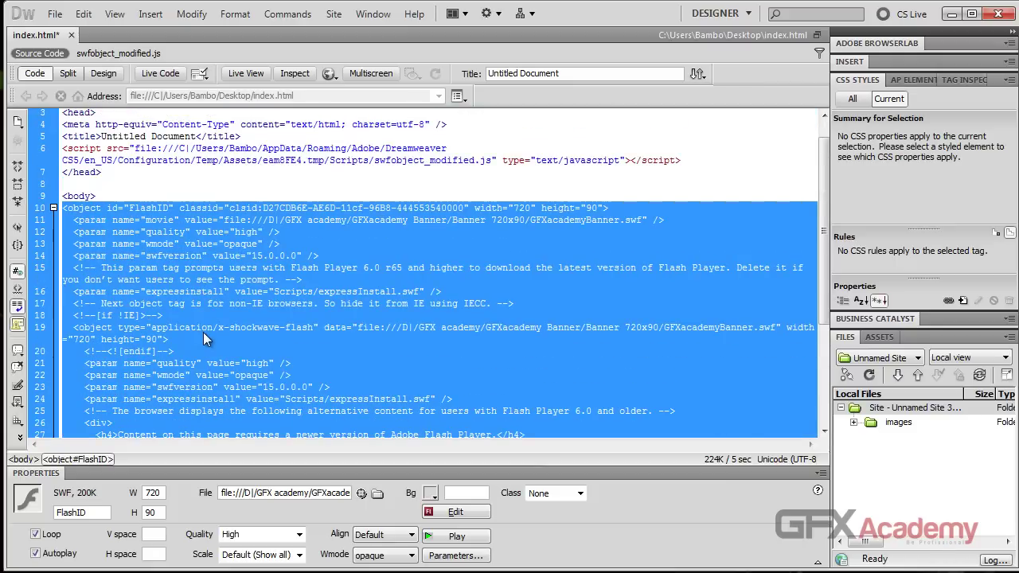
pyautogui.scroll(-5, 229, 204)
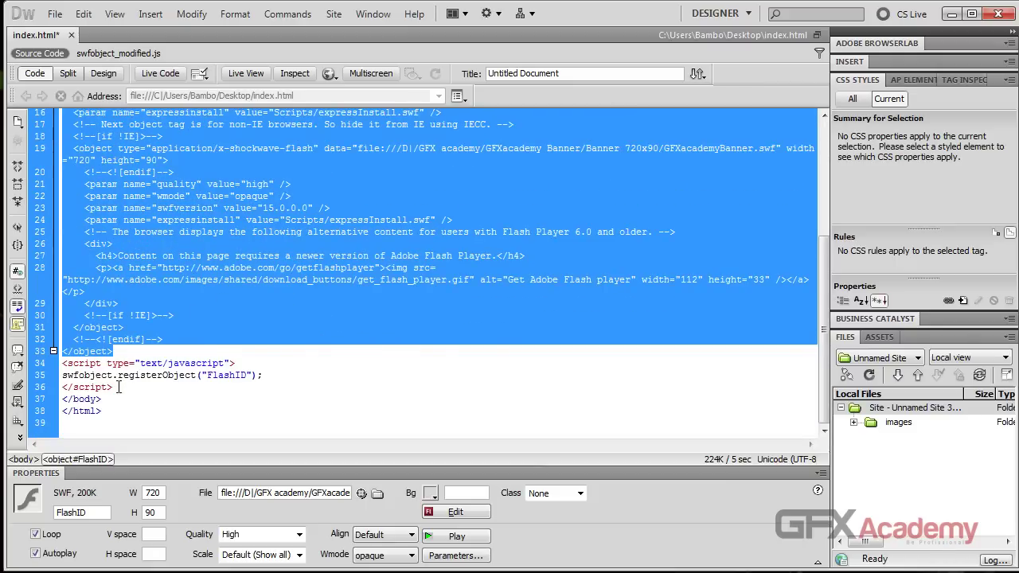
pyautogui.moveTo(117, 386); pyautogui.dragTo(61, 174)
pyautogui.rightClick(129, 209)
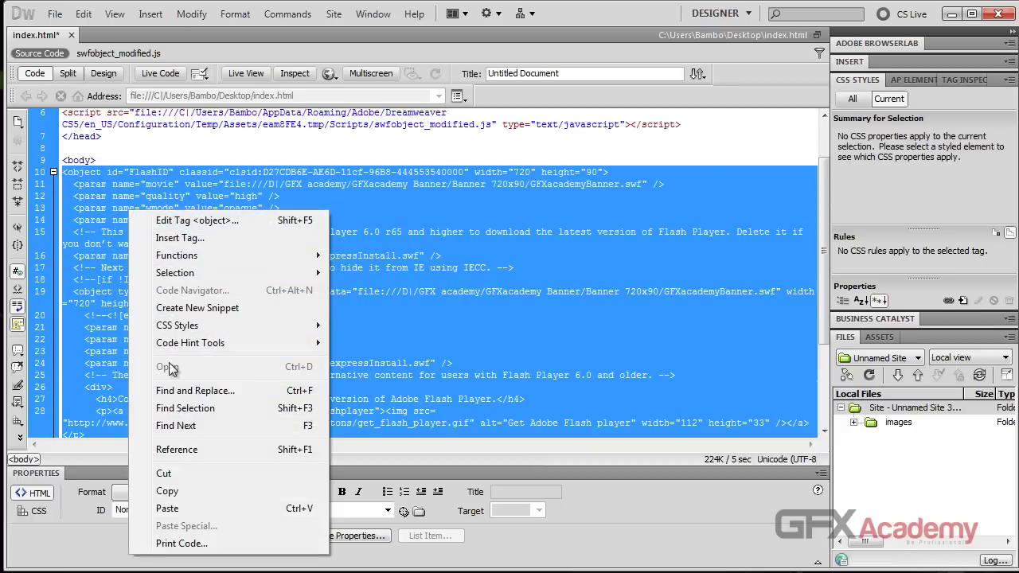
pyautogui.click(188, 491)
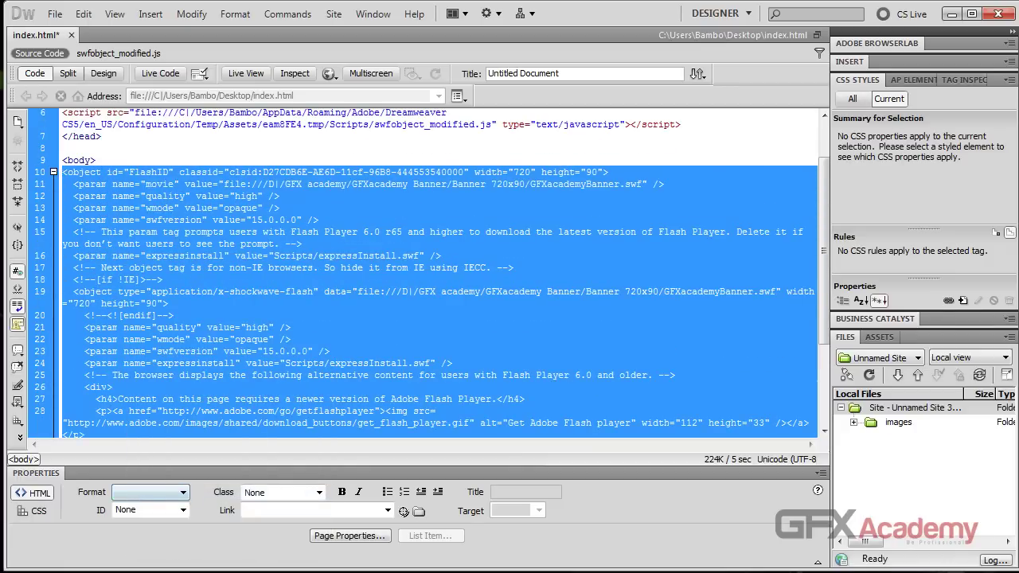
# Switch back to Firefox and paste the copied Flash code into the module's HTML Source Editor
pyautogui.hotkey('alt', 'Tab')
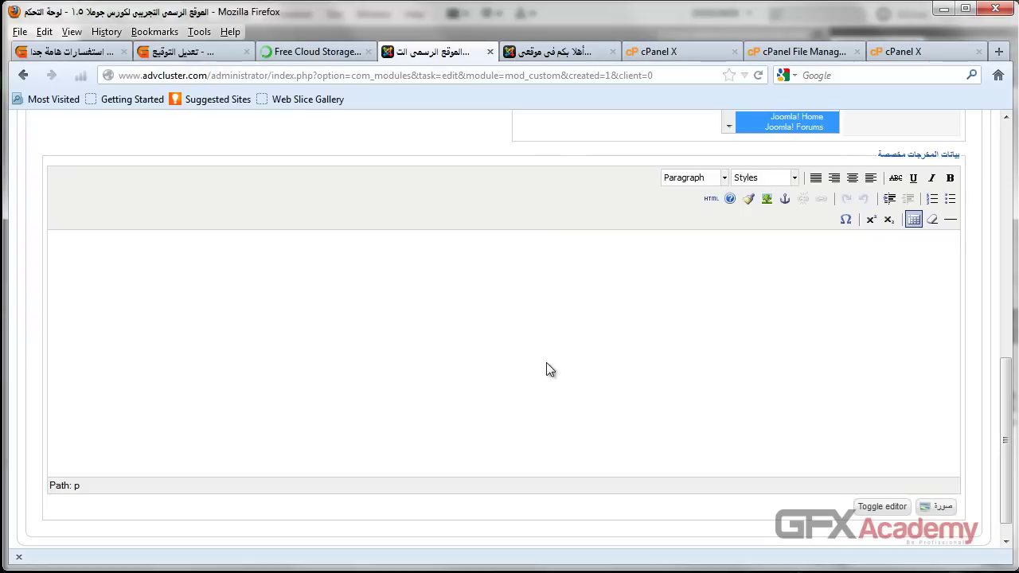
pyautogui.click(711, 198)
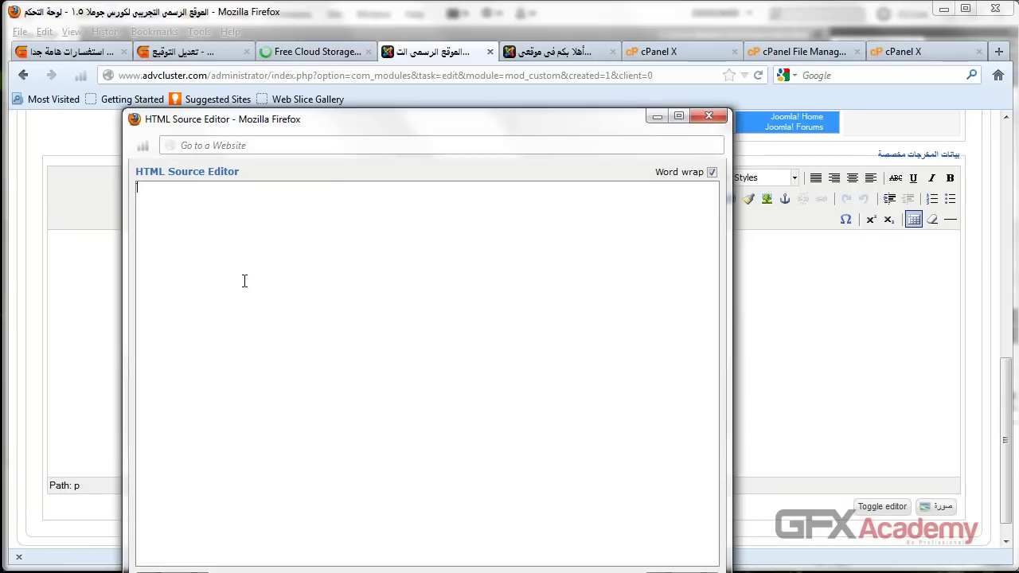
pyautogui.hotkey('ctrl', 'v')
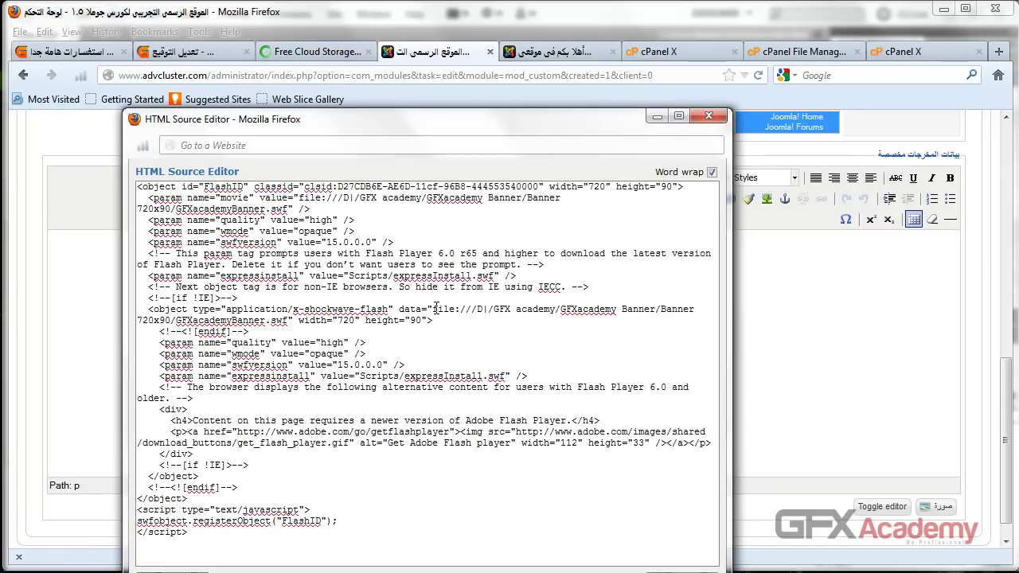
# Delete the local folder path before /GFXacademyBanner.swf in the data attribute of the inner non-IE object tag
pyautogui.moveTo(434, 309); pyautogui.dragTo(172, 320)
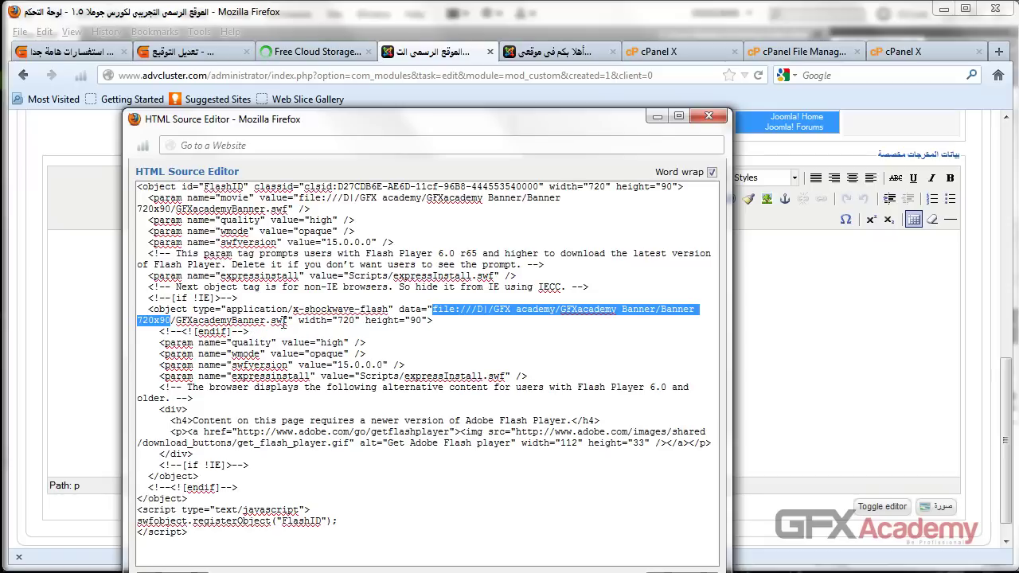
pyautogui.press('BackSpace')
pyautogui.write('اففح')
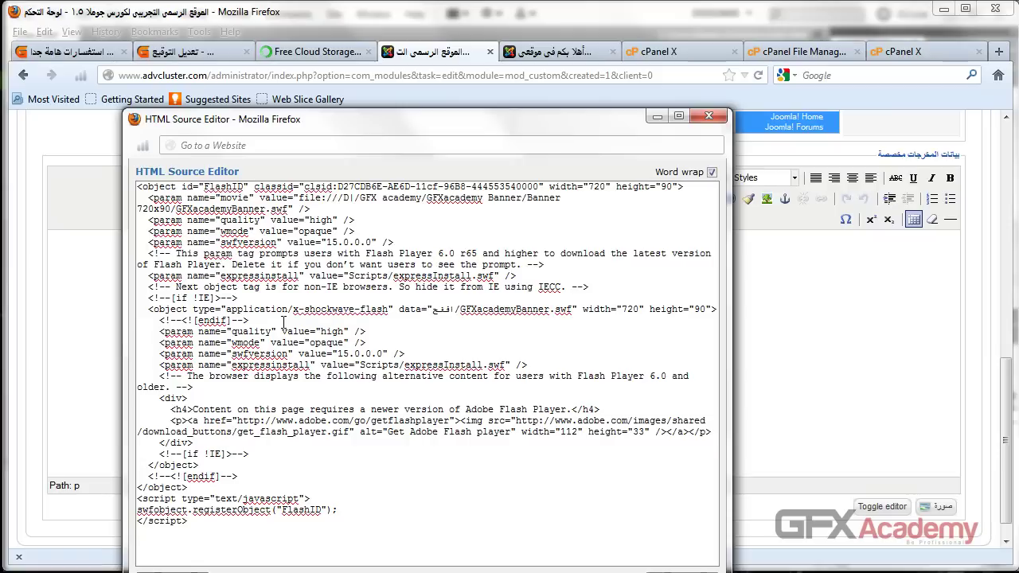
pyautogui.write(':ظظ')
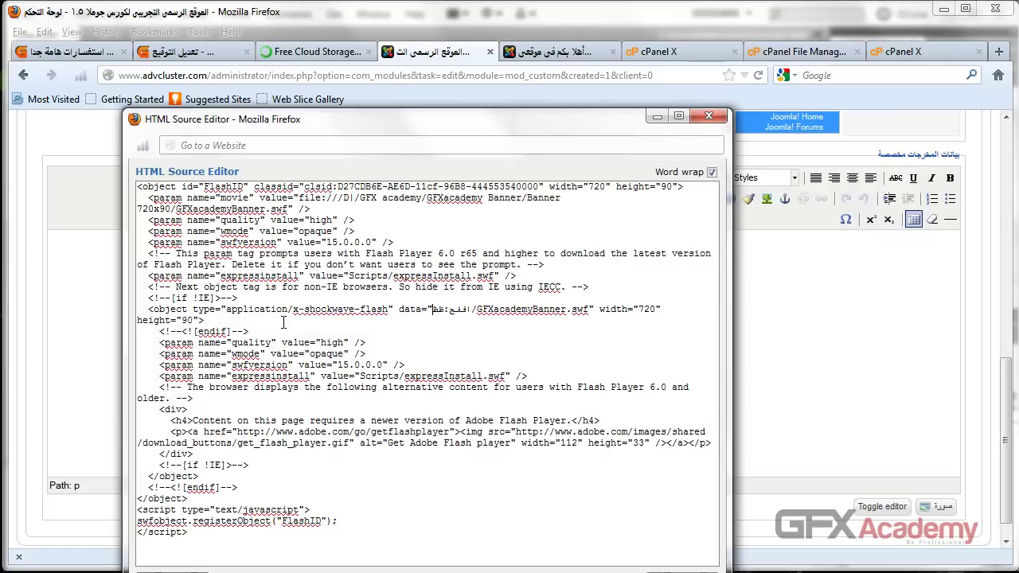
pyautogui.press('BackSpace')
pyautogui.press('BackSpace')
pyautogui.press('BackSpace')
pyautogui.press('BackSpace')
pyautogui.press('BackSpace')
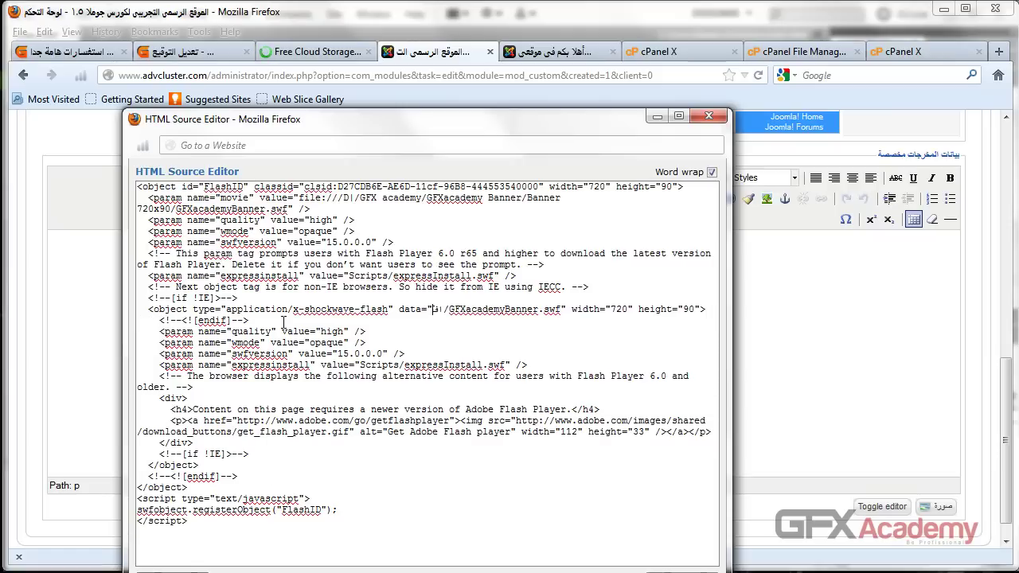
pyautogui.press('BackSpace')
pyautogui.press('BackSpace')
pyautogui.press('BackSpace')
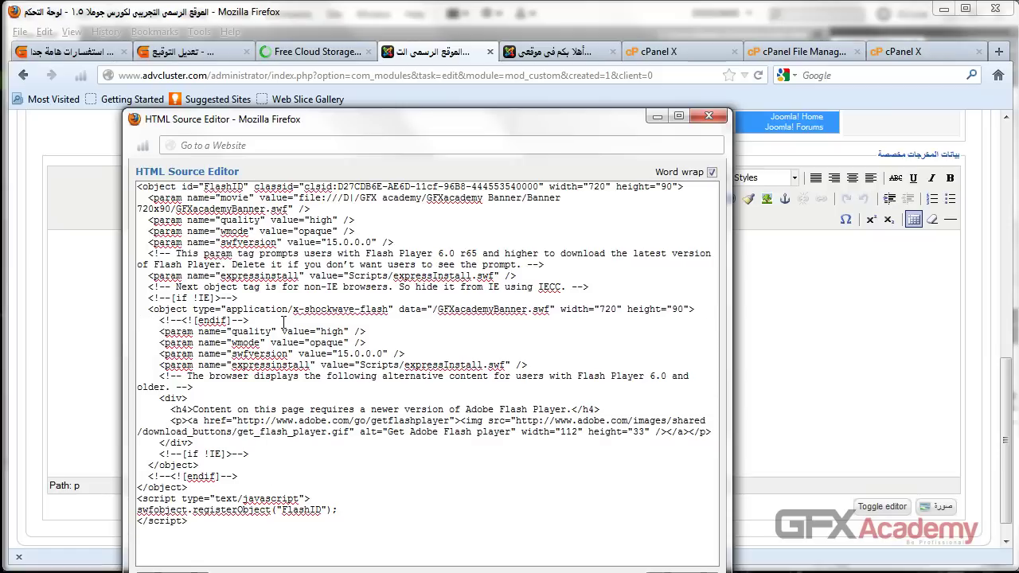
pyautogui.write('http')
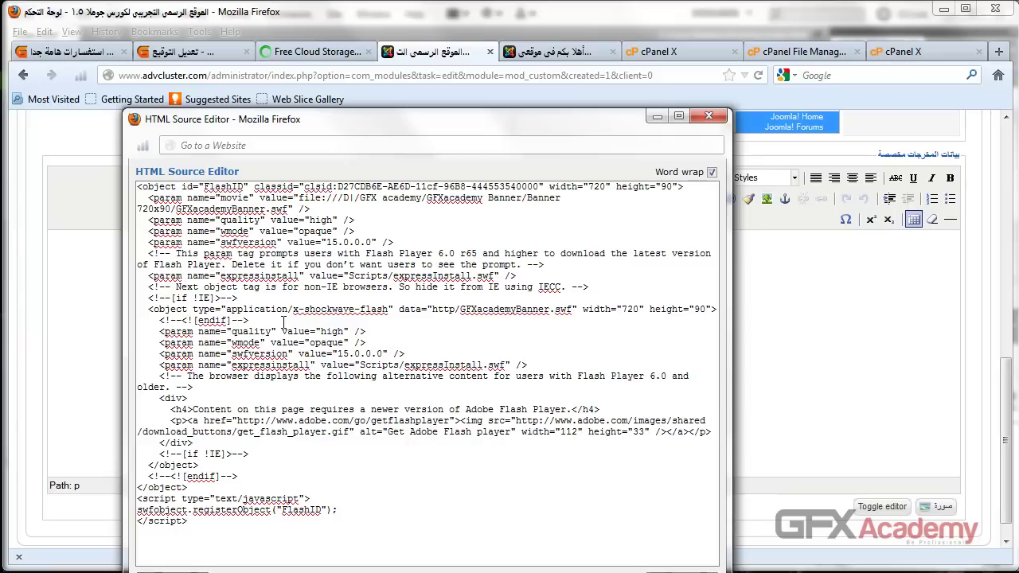
pyautogui.write('://www.')
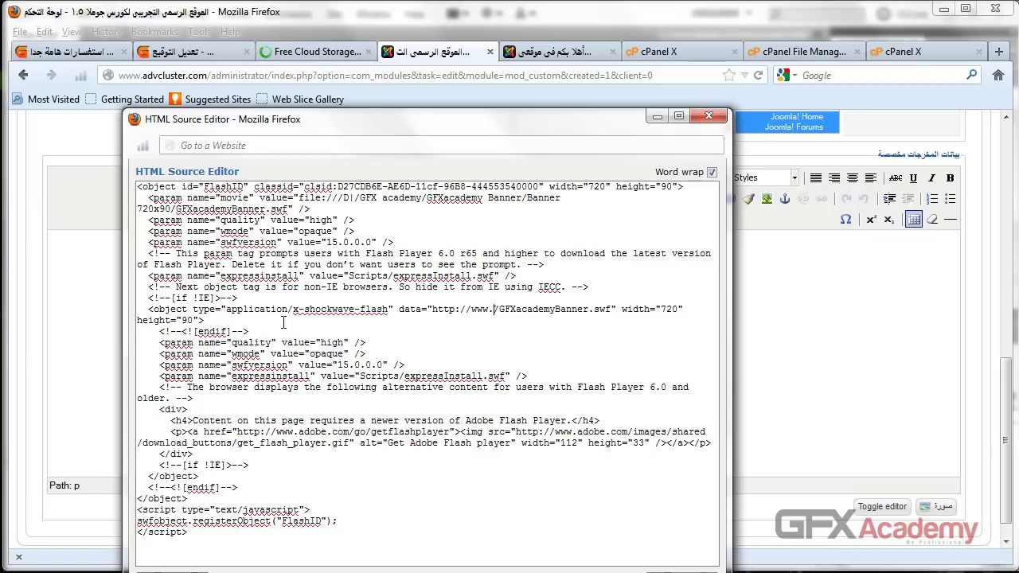
pyautogui.write('advcl')
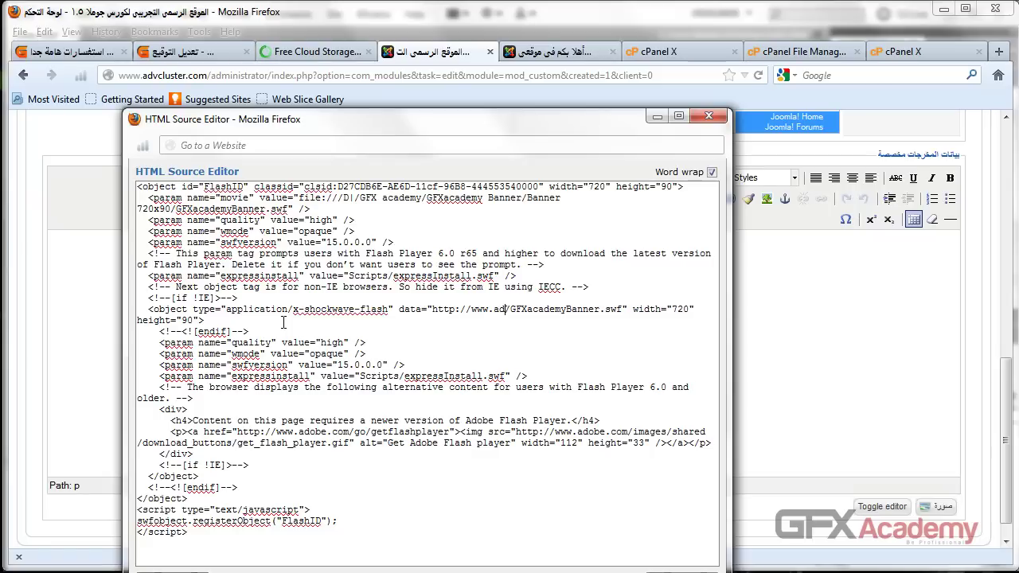
pyautogui.write('uster')
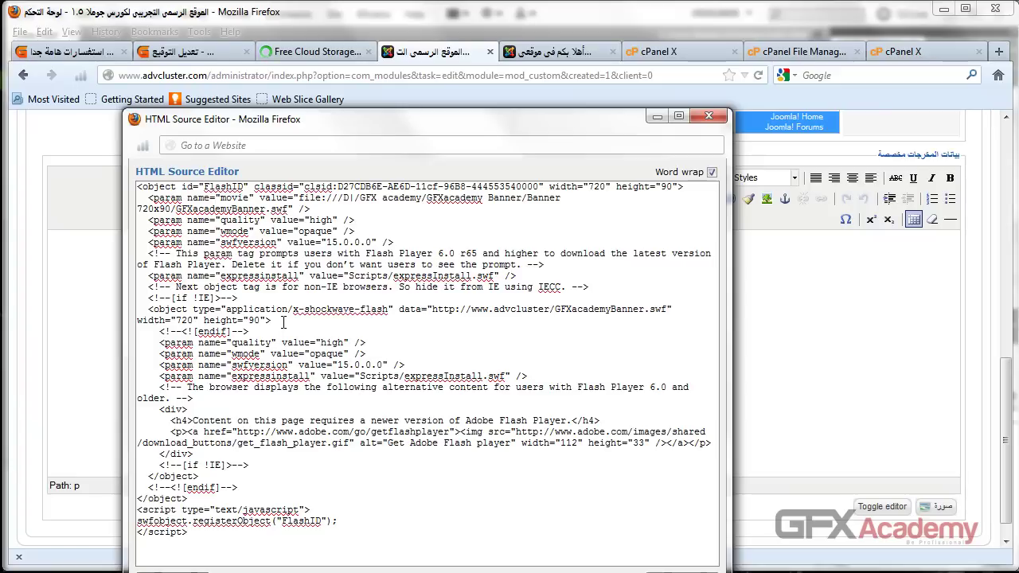
pyautogui.write('.com')
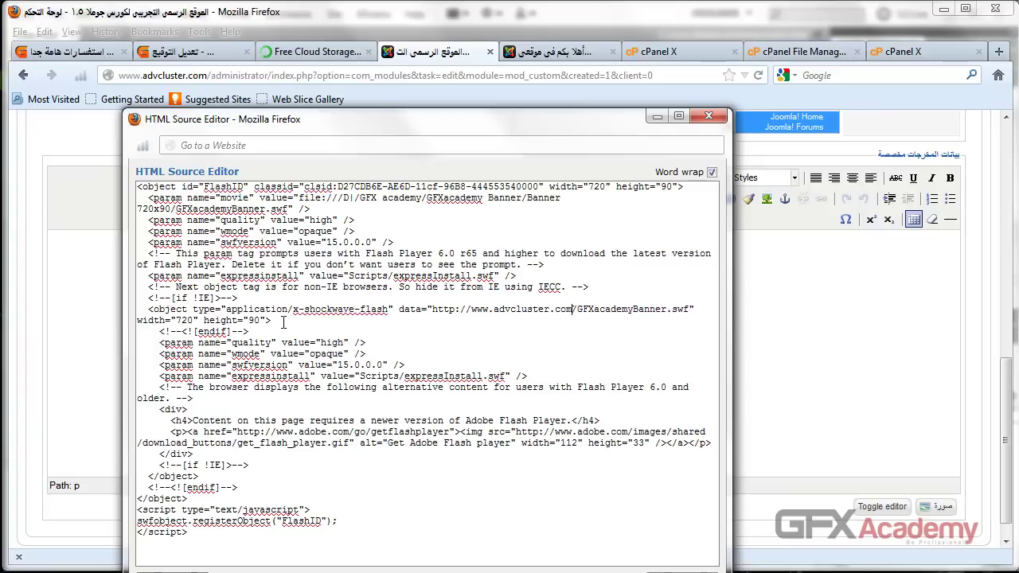
pyautogui.write('/imag')
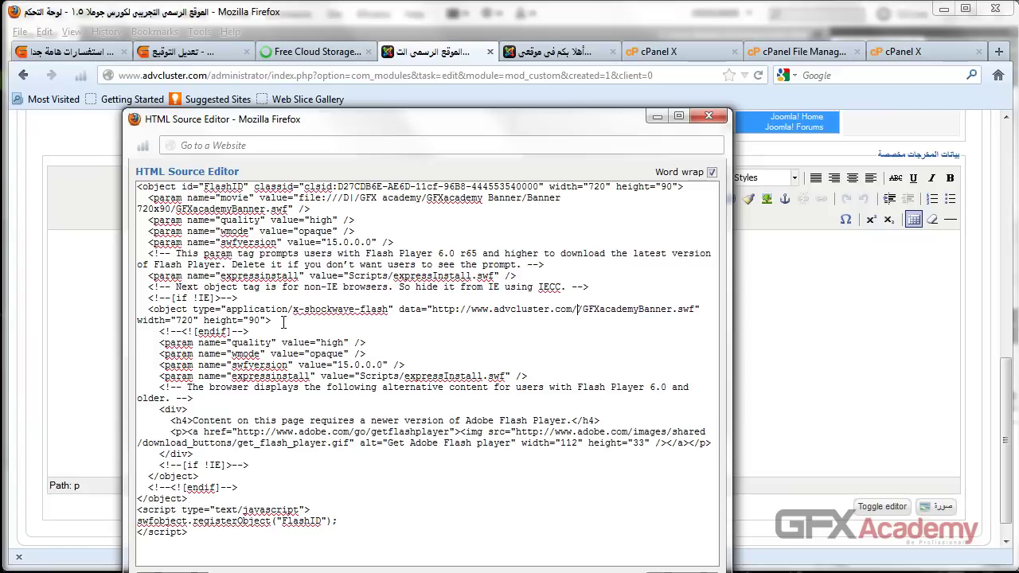
pyautogui.write('e')
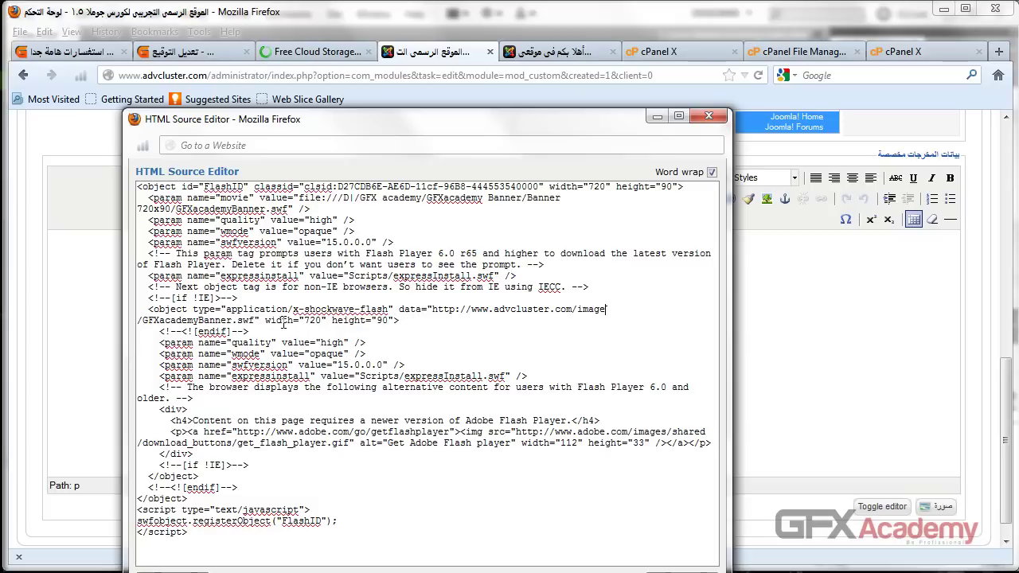
pyautogui.write('s/flash')
pyautogui.moveTo(434, 308); pyautogui.dragTo(228, 315)
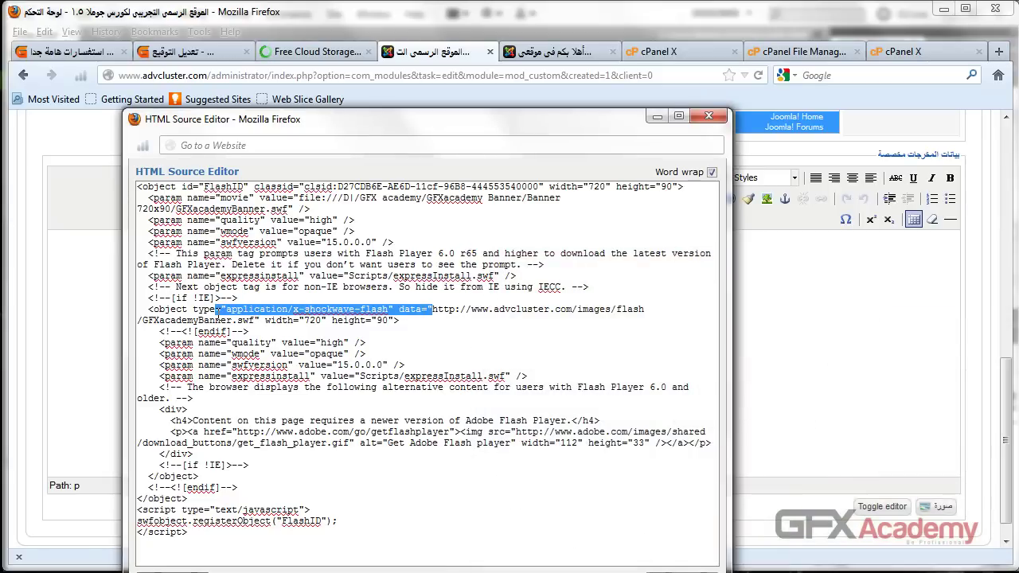
pyautogui.moveTo(434, 309); pyautogui.dragTo(255, 320)
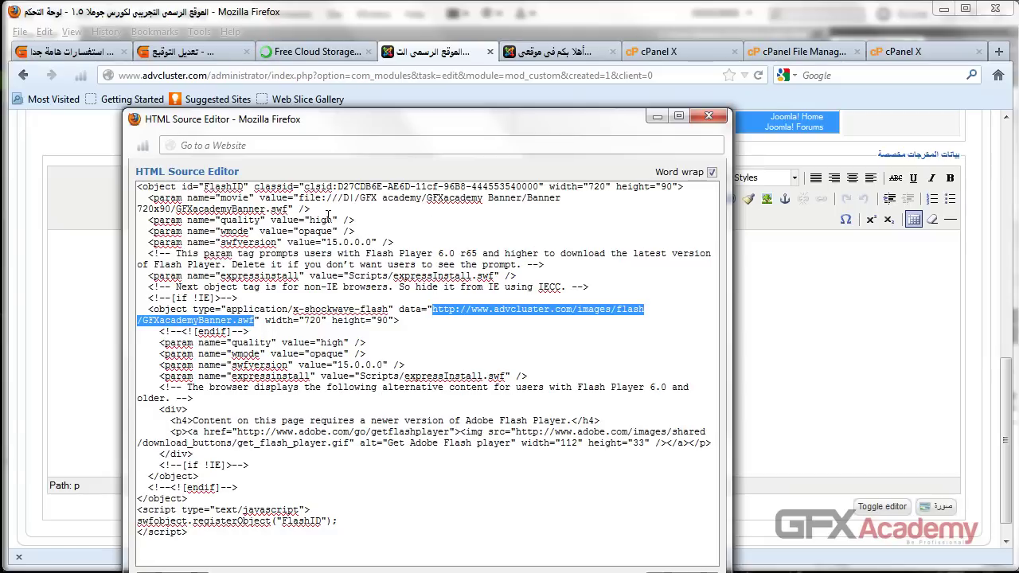
pyautogui.moveTo(299, 198)
pyautogui.mouseDown()
pyautogui.moveTo(308, 204)
pyautogui.moveTo(282, 205)
pyautogui.mouseUp()
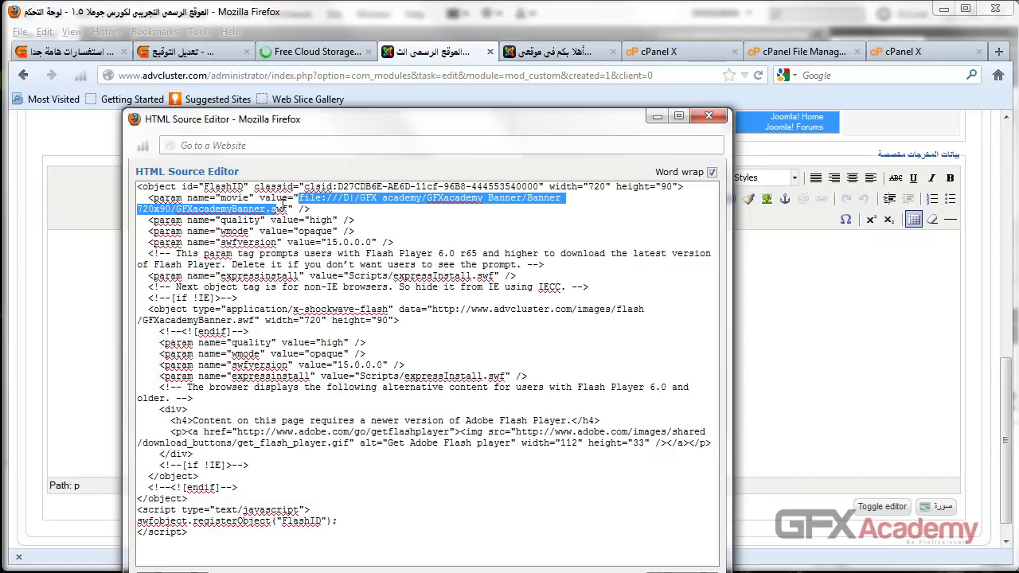
pyautogui.write('http://www.advcluster.com/images/flash/GFXacademyBanner.swf')
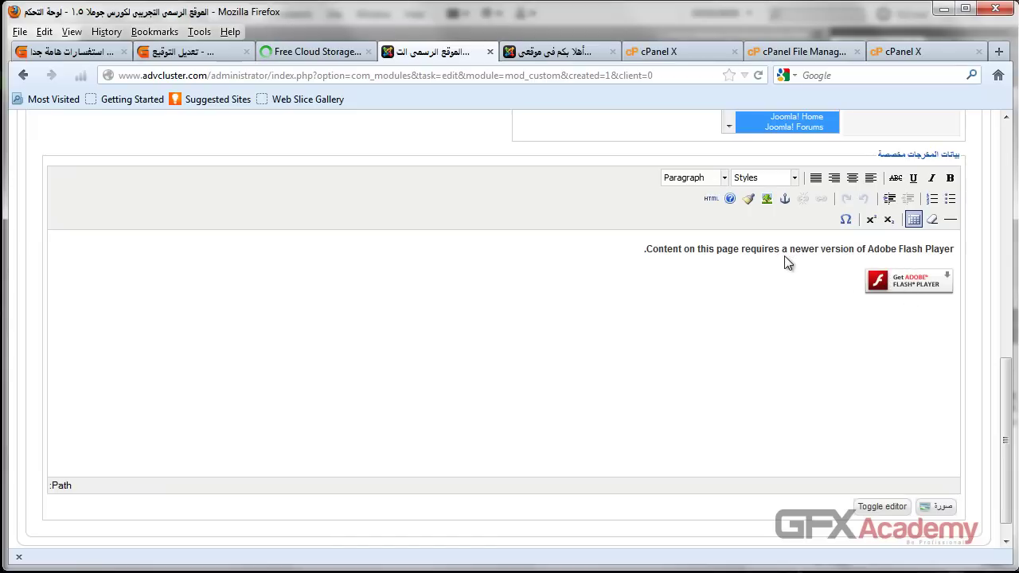
# Apply the custom module's changes and reload the site's front page to check the header banner
pyautogui.scroll(10, 250, 275)
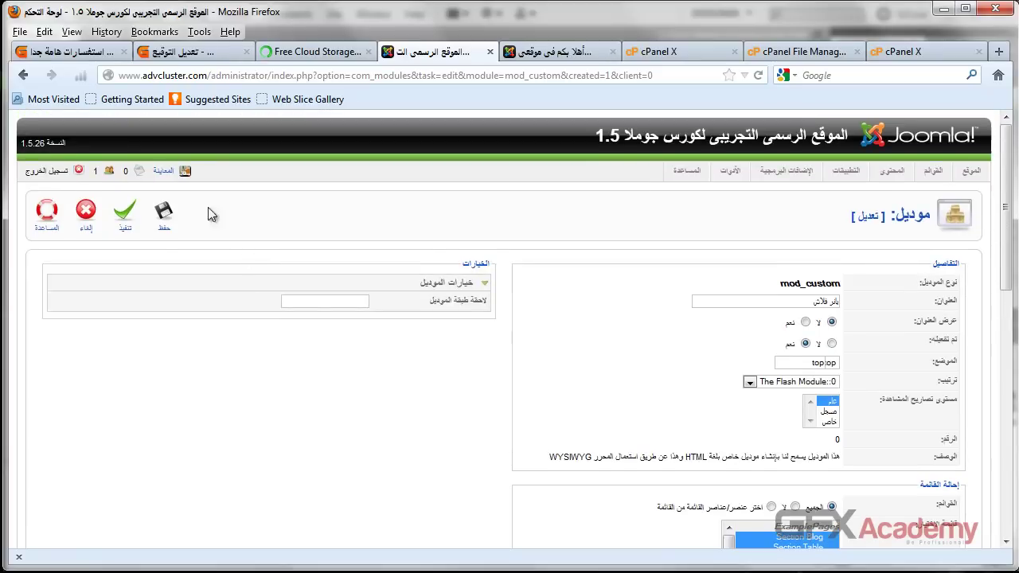
pyautogui.click(125, 213)
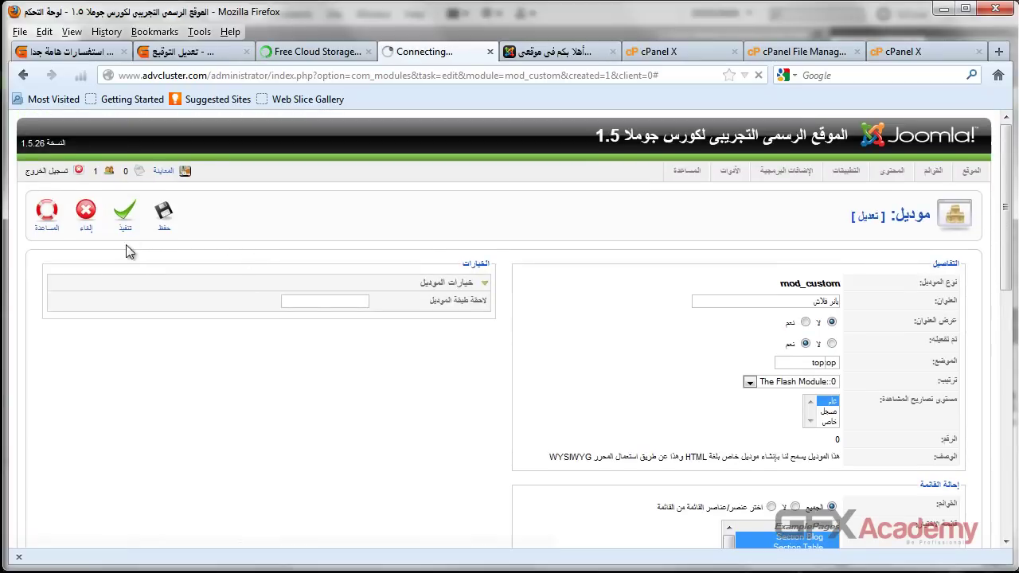
pyautogui.click(545, 52)
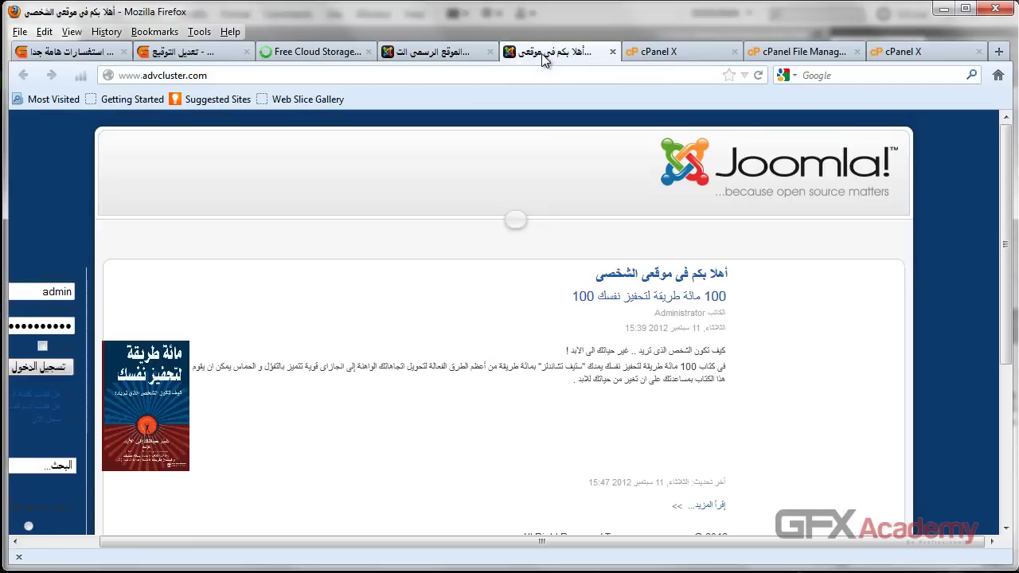
pyautogui.press('F5')
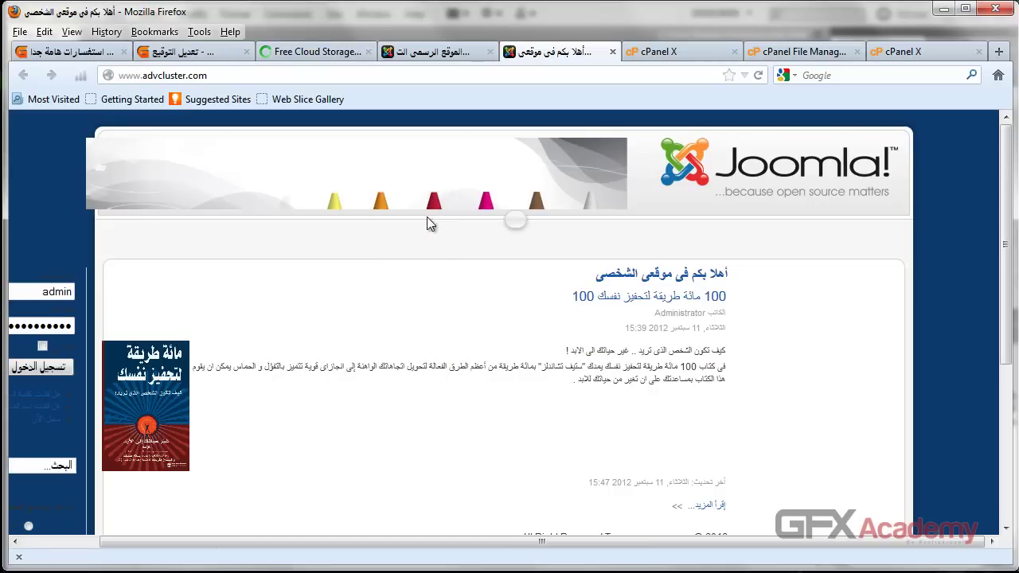
# Return to the module's edit page and examine the Flash code stored in its HTML source, closing the editor without changes
pyautogui.click(445, 53)
pyautogui.scroll(-10, 488, 374)
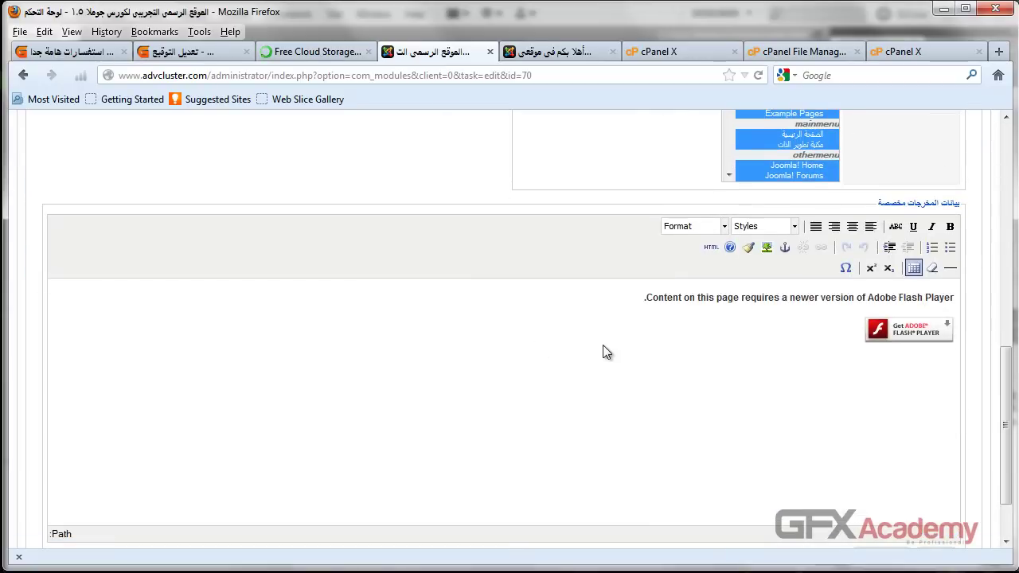
pyautogui.click(708, 247)
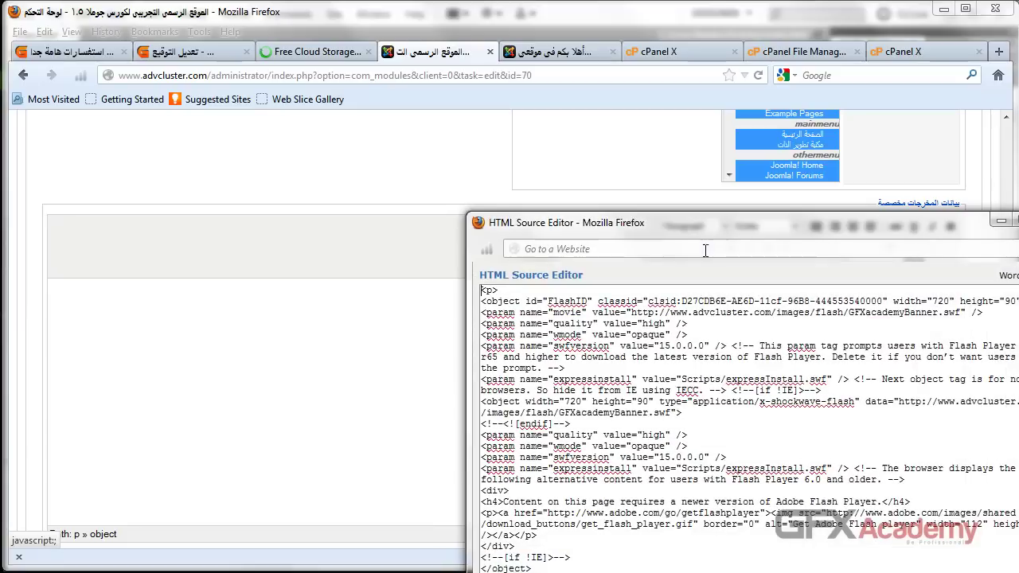
pyautogui.moveTo(724, 220); pyautogui.dragTo(360, 178)
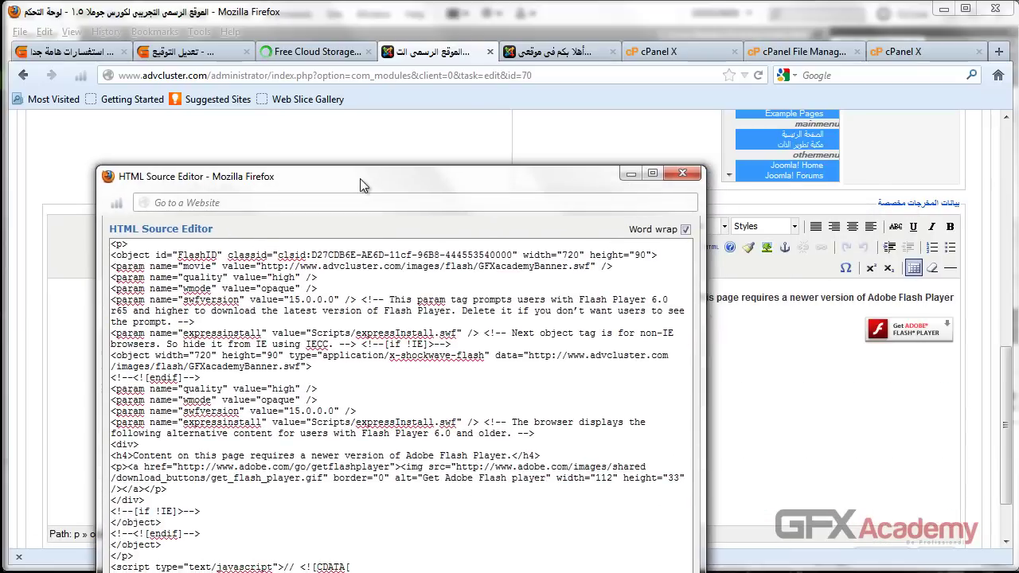
pyautogui.click(682, 174)
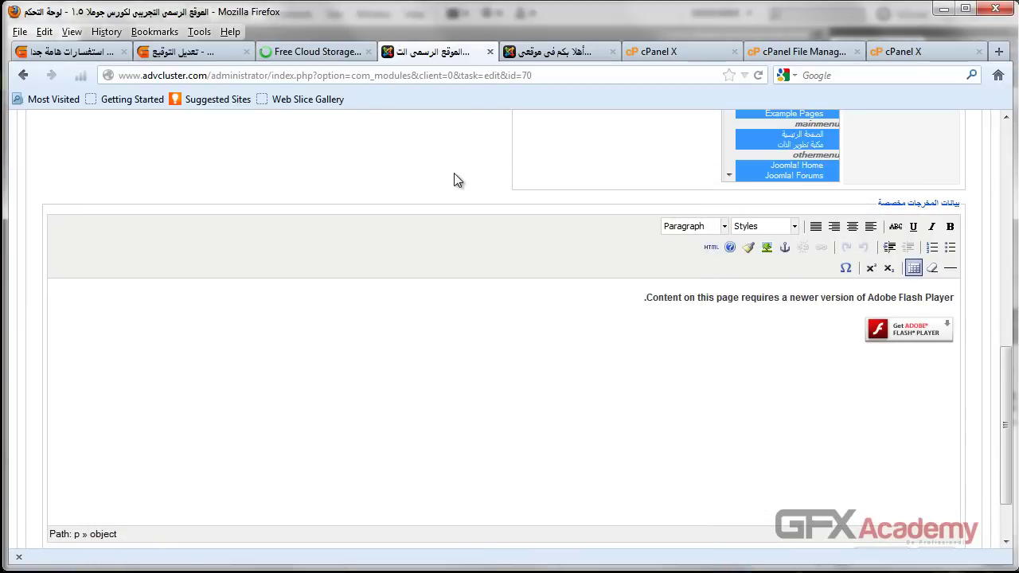
# Switch to Dreamweaver and save index.html, accepting the copy of the dependent files expressInstall.swf and swfobject_modified.js
pyautogui.hotkey('alt', 'Tab')
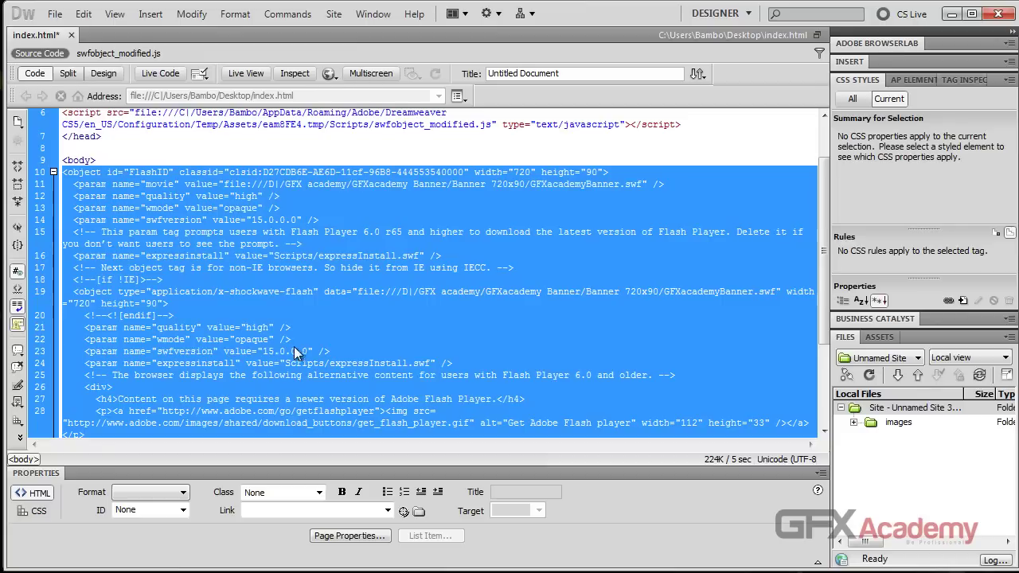
pyautogui.hotkey('ctrl', 's')
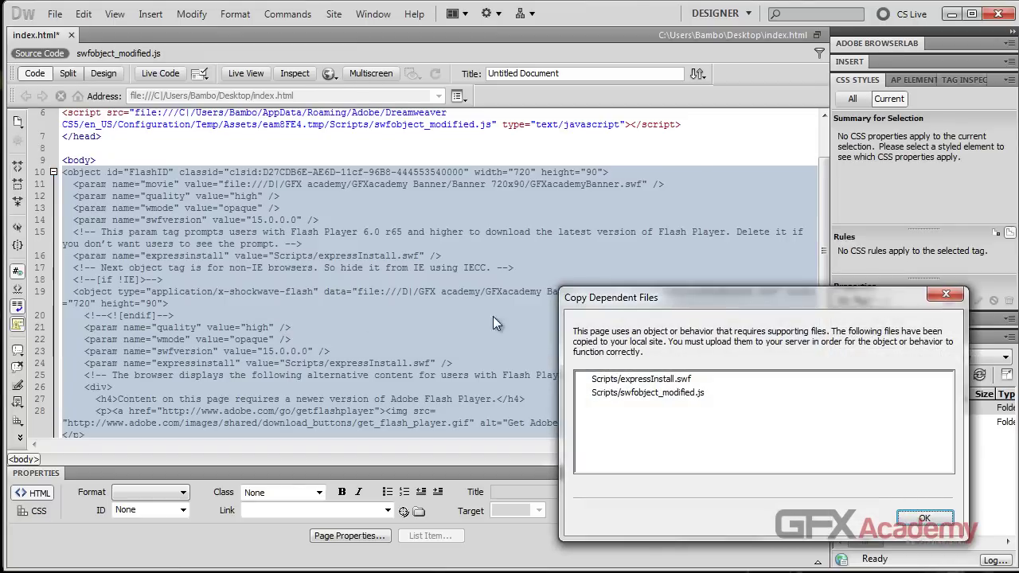
pyautogui.moveTo(753, 301); pyautogui.dragTo(491, 181)
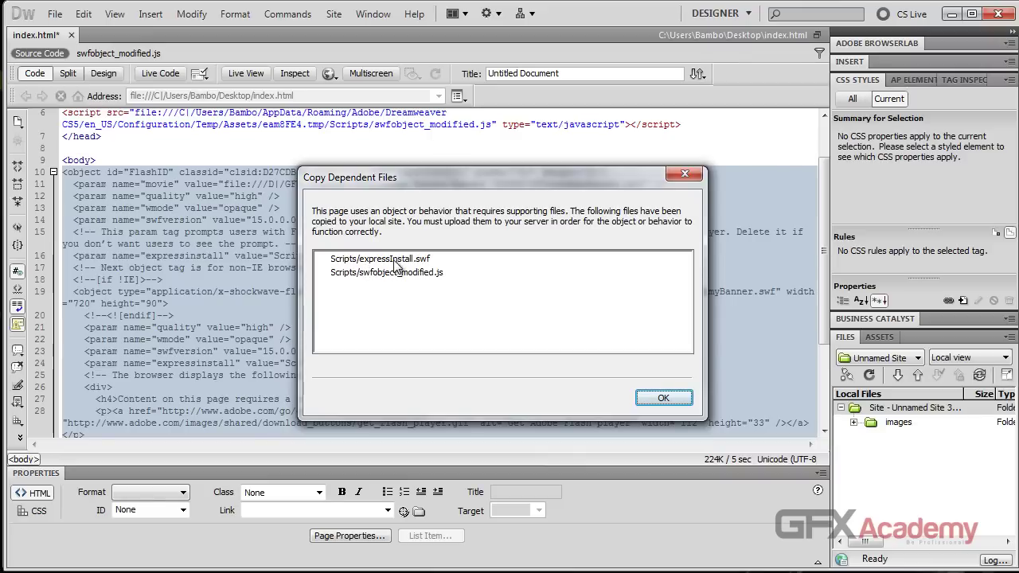
pyautogui.click(662, 398)
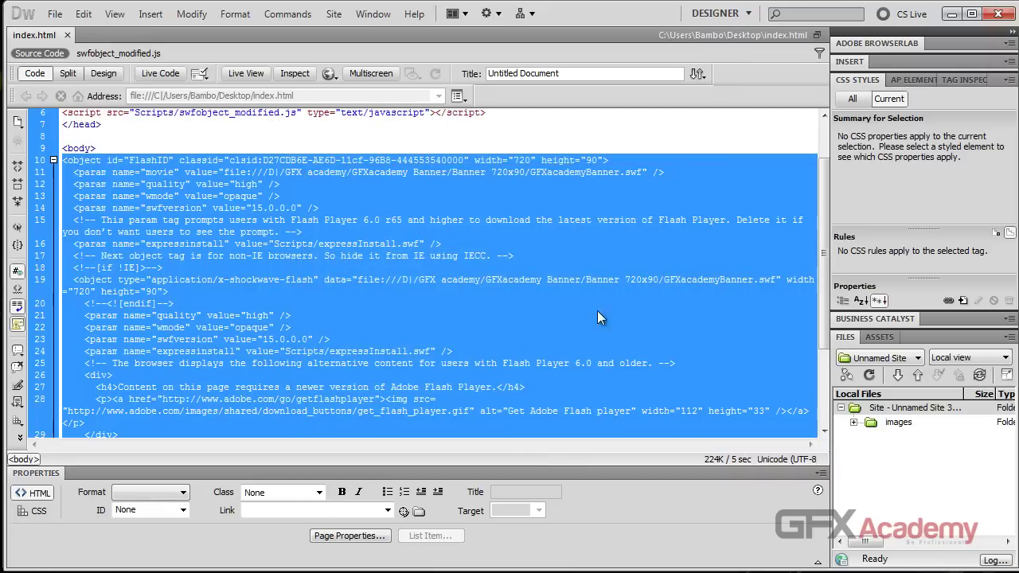
# Go to the Desktop and compress the Scripts folder into a ZIP archive named Scripts.zip, placing it beside the folder
pyautogui.click(954, 13)
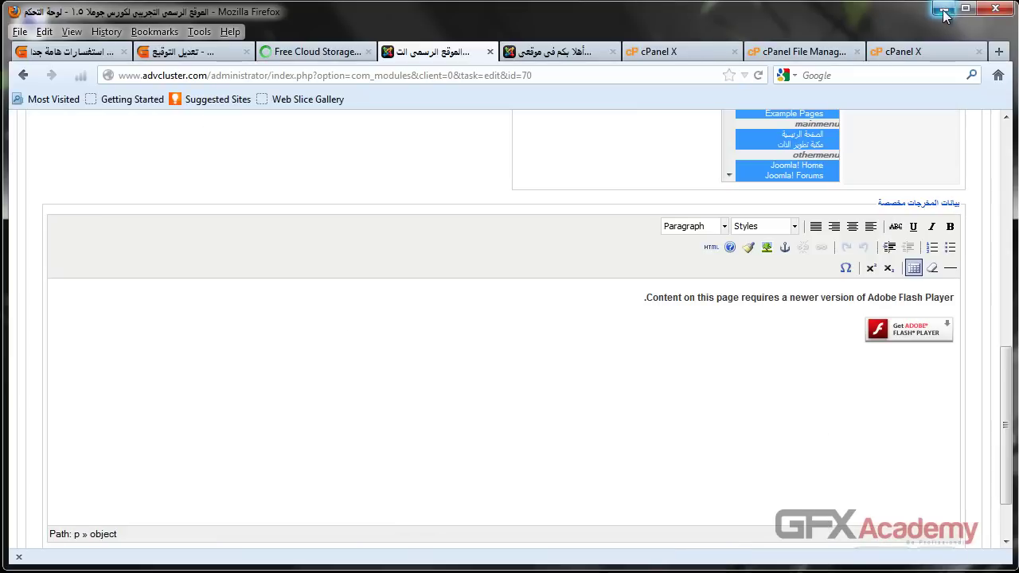
pyautogui.click(931, 10)
pyautogui.moveTo(55, 525); pyautogui.dragTo(478, 194)
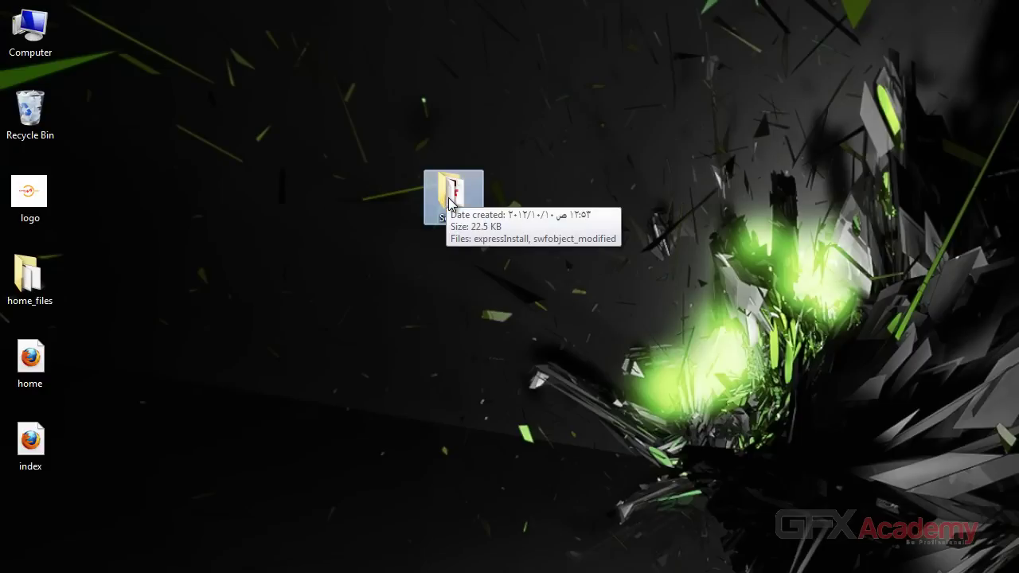
pyautogui.rightClick(448, 198)
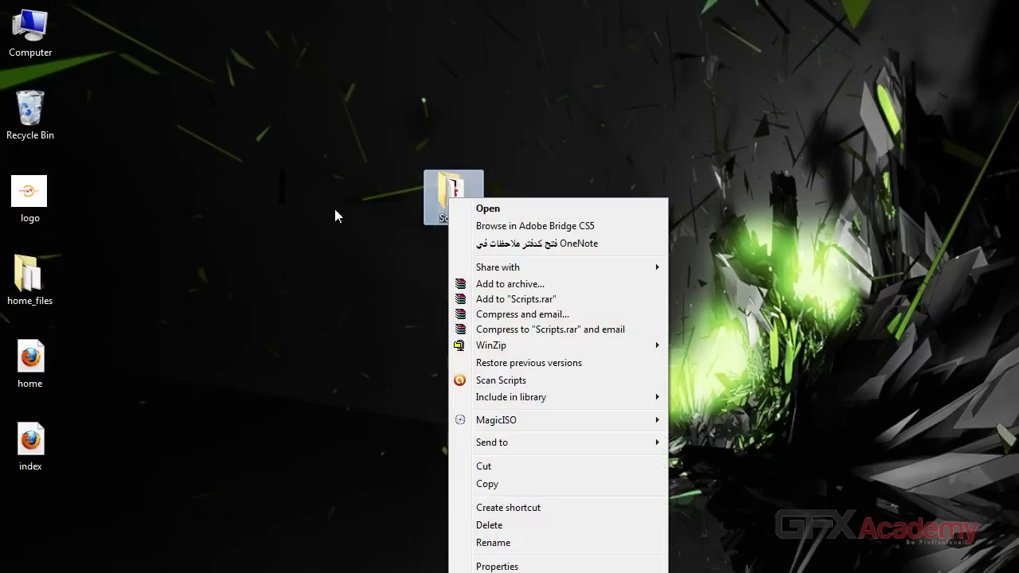
pyautogui.click(541, 284)
pyautogui.moveTo(669, 202); pyautogui.dragTo(511, 71)
pyautogui.click(480, 238)
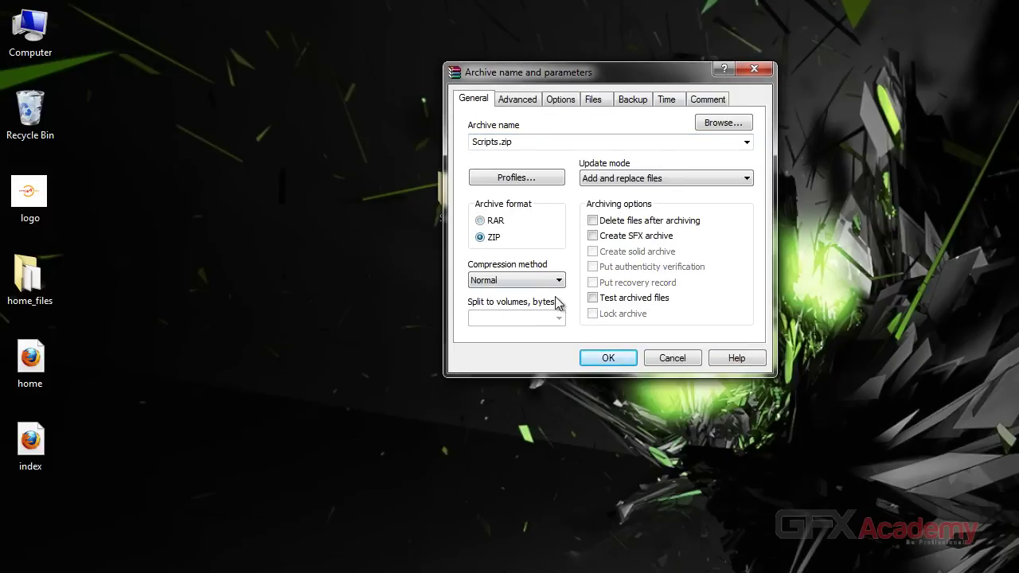
pyautogui.click(607, 358)
pyautogui.moveTo(31, 525); pyautogui.dragTo(513, 202)
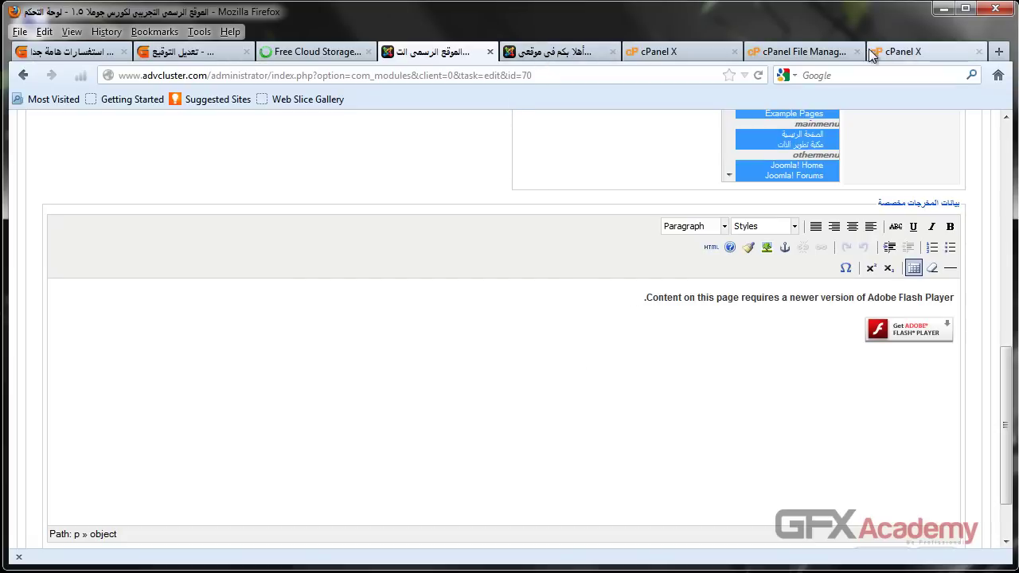
# Upload Scripts.zip from the Desktop to the server's public_html/images/flash folder and refresh the folder's file listing
pyautogui.click(875, 53)
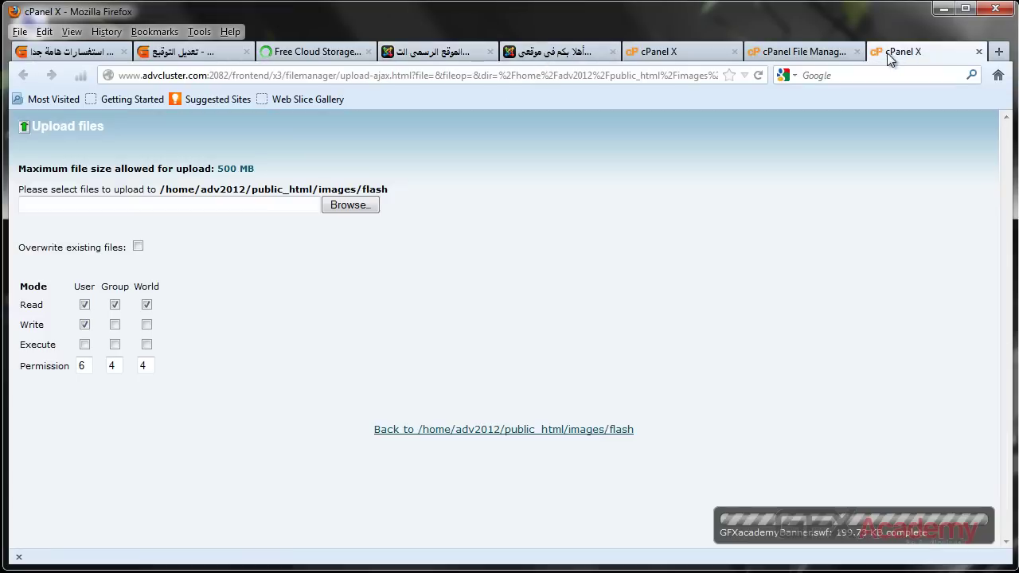
pyautogui.click(350, 206)
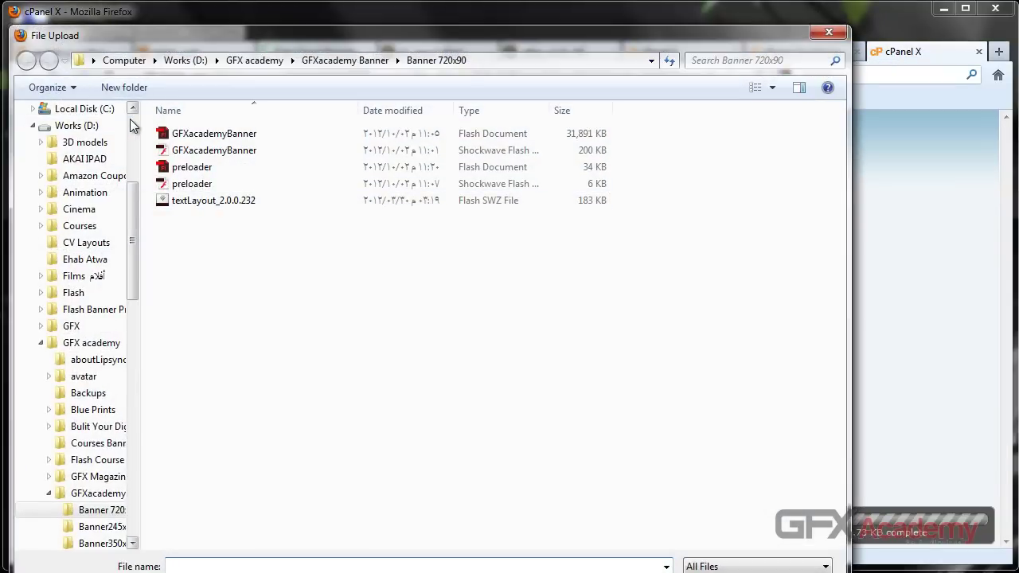
pyautogui.scroll(5, 129, 118)
pyautogui.click(72, 132)
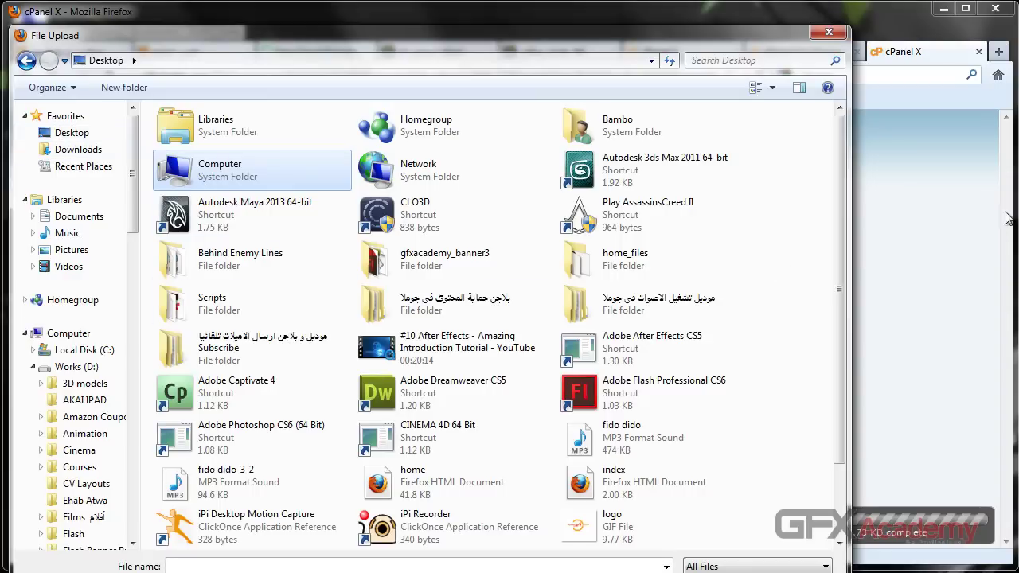
pyautogui.scroll(-2, 808, 443)
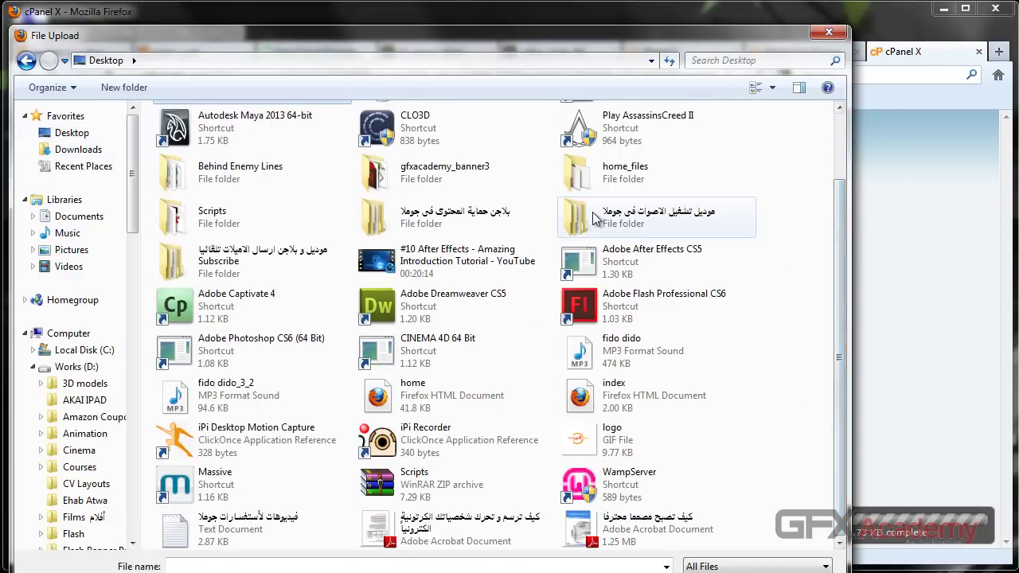
pyautogui.click(182, 222)
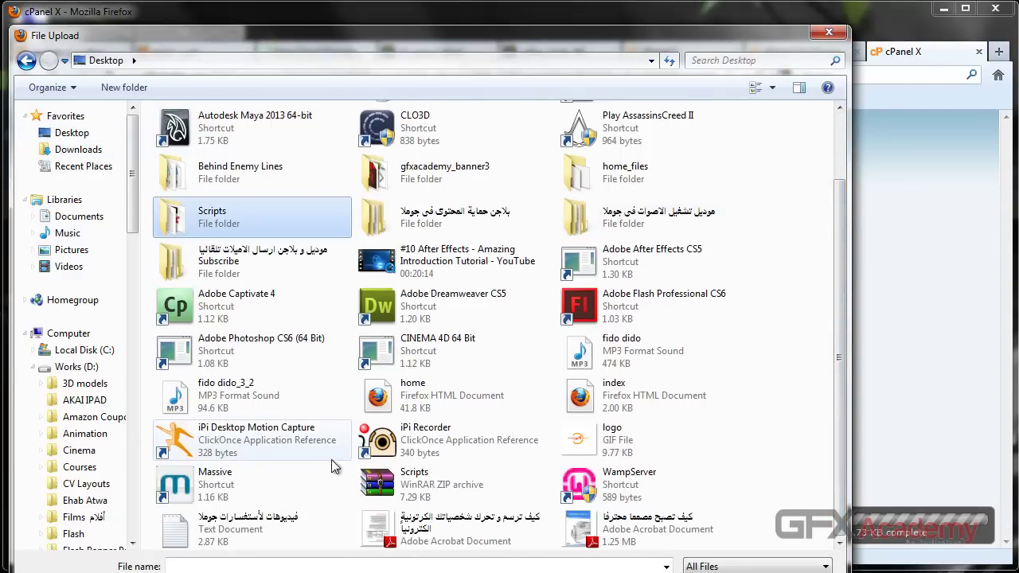
pyautogui.doubleClick(436, 473)
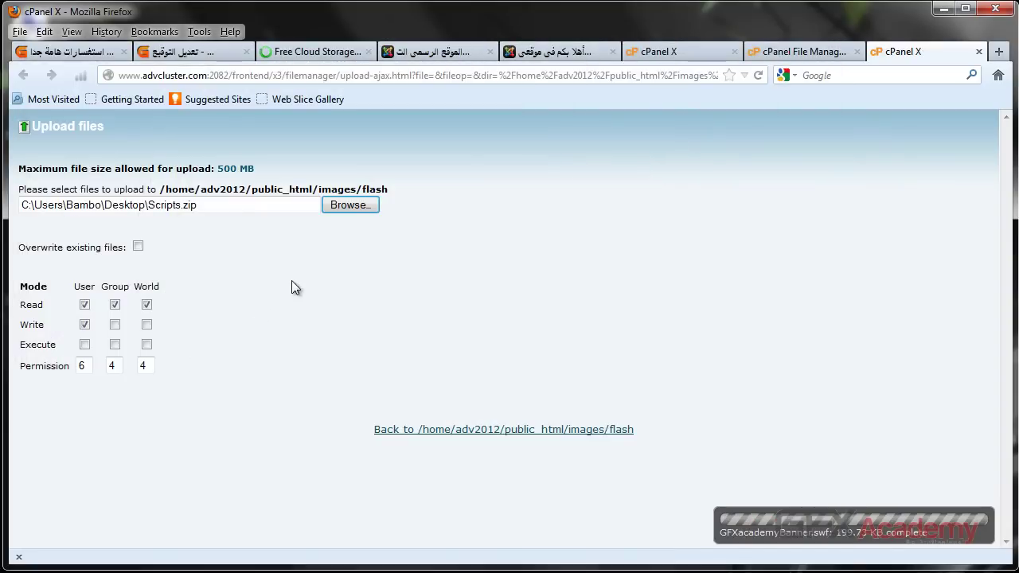
pyautogui.click(820, 53)
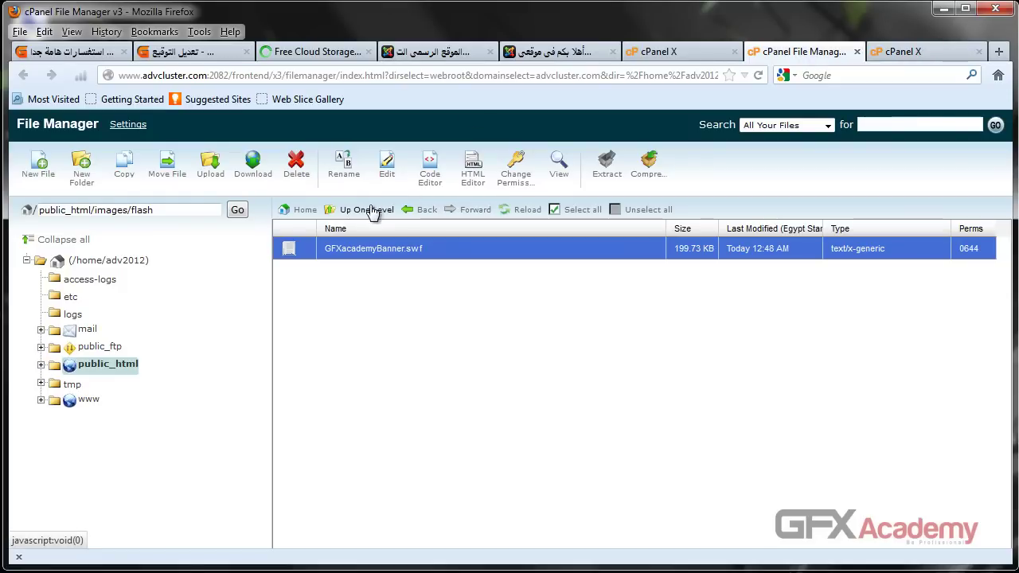
pyautogui.click(525, 209)
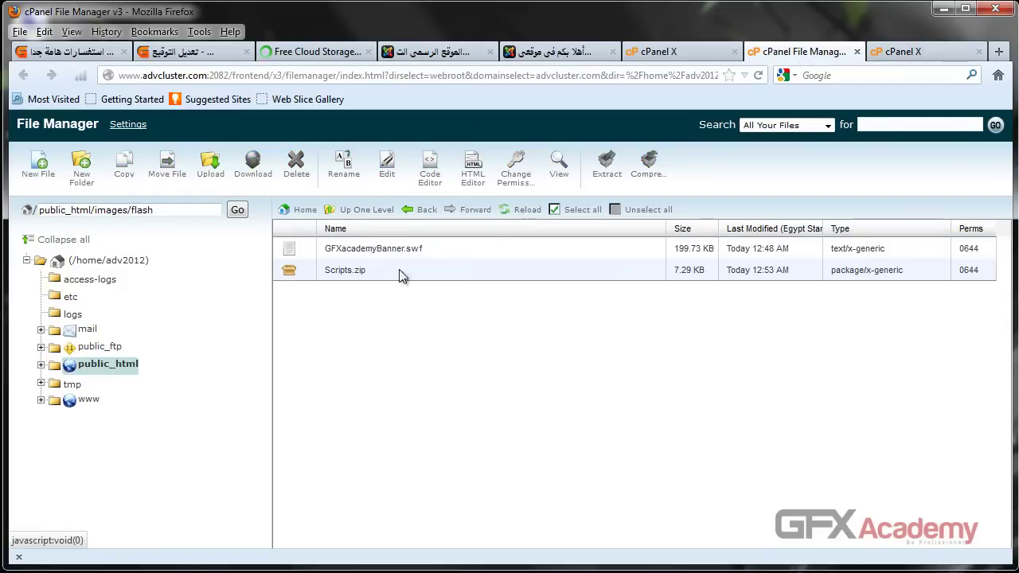
# Extract Scripts.zip into /public_html/images/flash and refresh the folder's file listing
pyautogui.rightClick(346, 271)
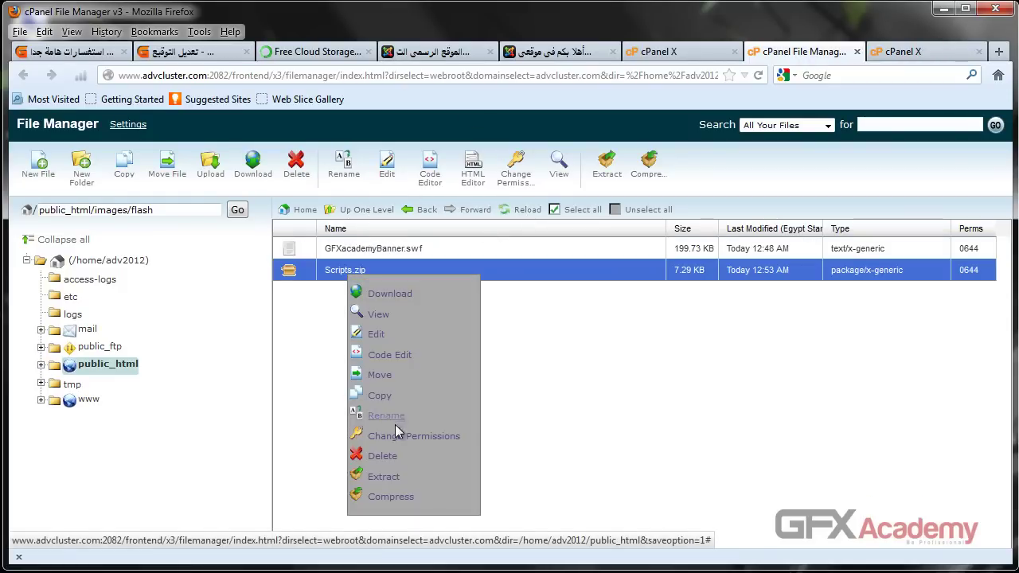
pyautogui.click(384, 476)
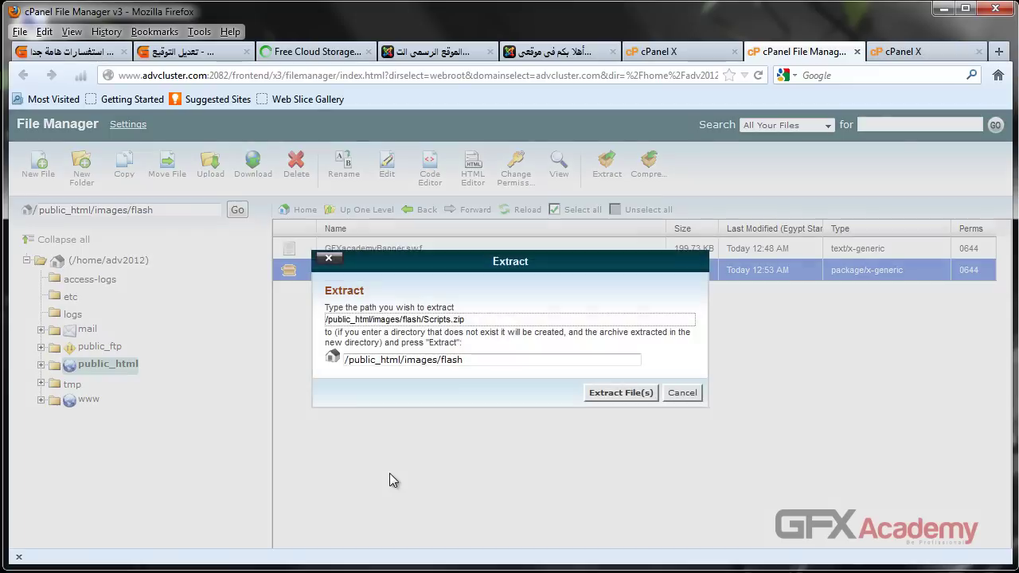
pyautogui.click(647, 394)
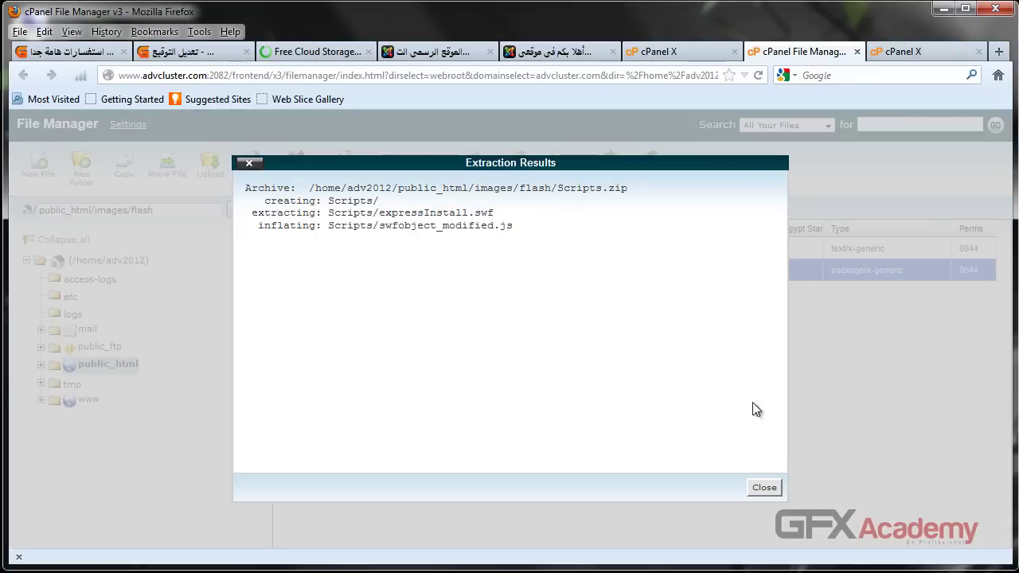
pyautogui.click(762, 485)
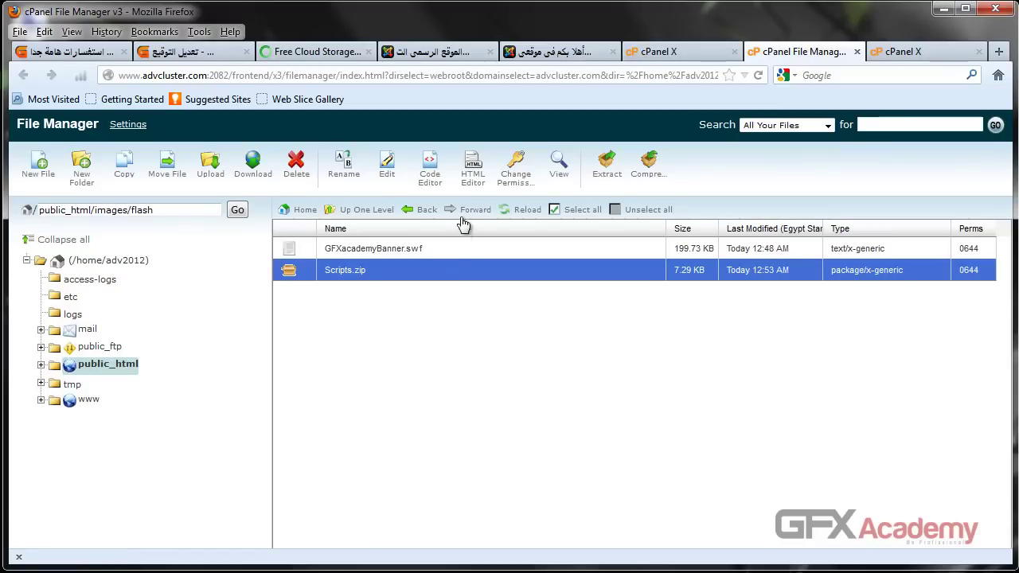
pyautogui.click(505, 211)
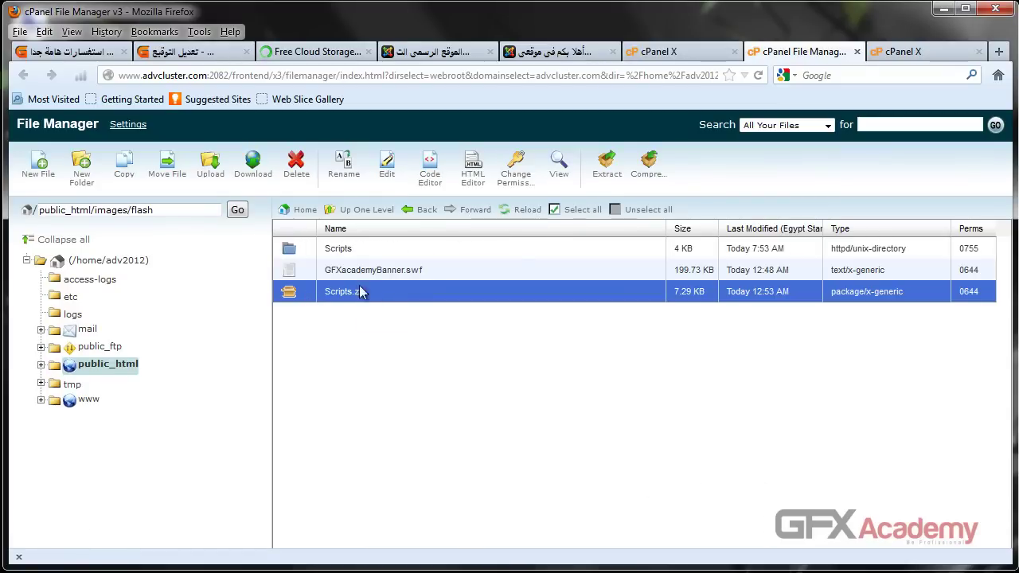
pyautogui.click(342, 261)
pyautogui.click(295, 171)
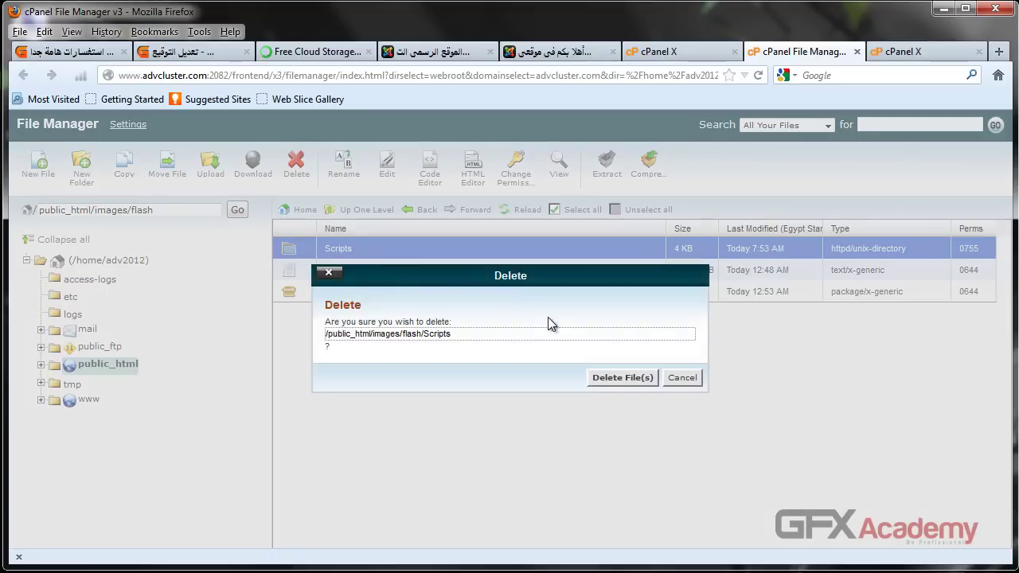
pyautogui.click(632, 376)
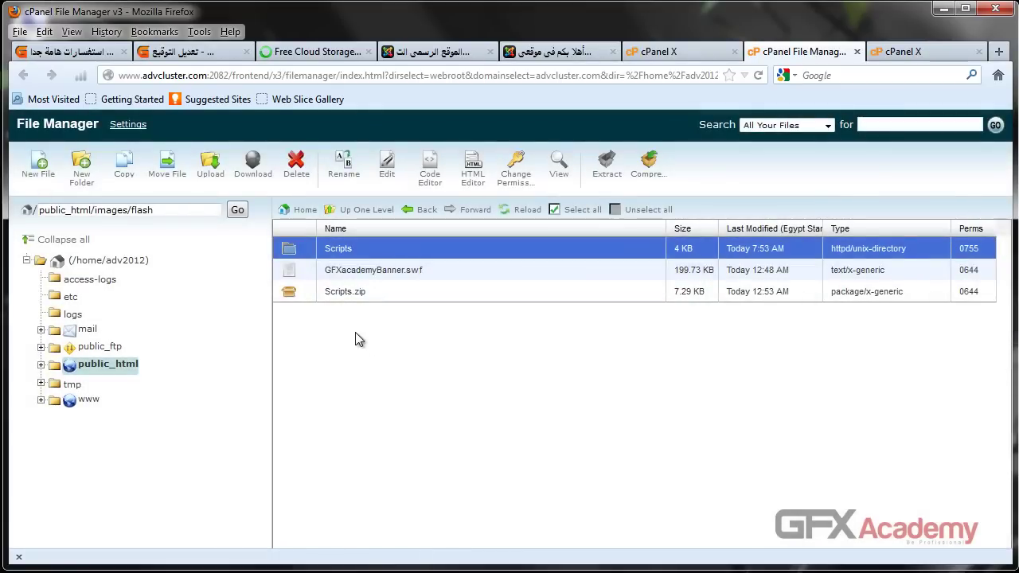
# Delete the Scripts.zip archive from the server's images/flash folder, keeping the extracted Scripts folder
pyautogui.click(354, 294)
pyautogui.click(295, 168)
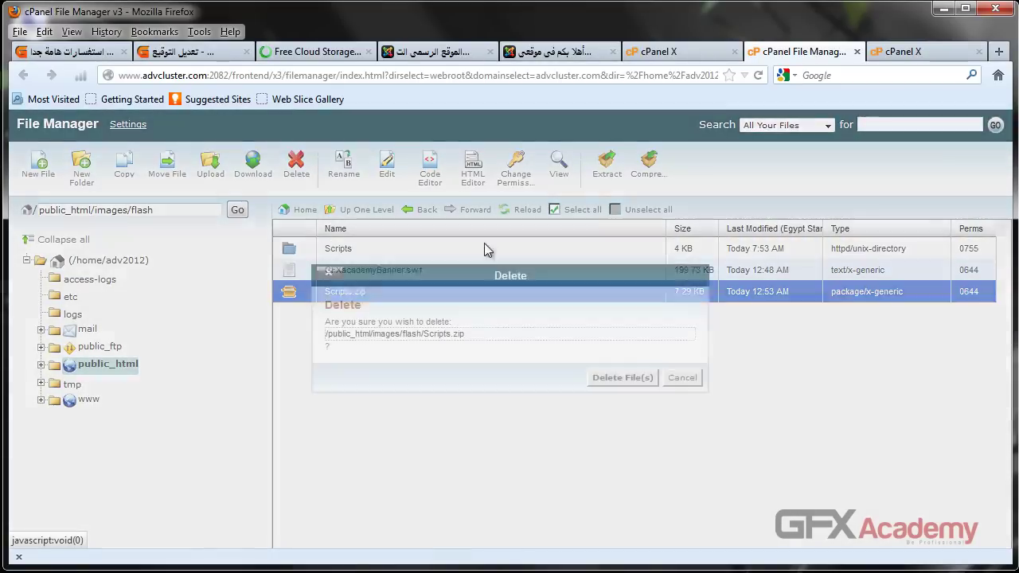
pyautogui.click(622, 381)
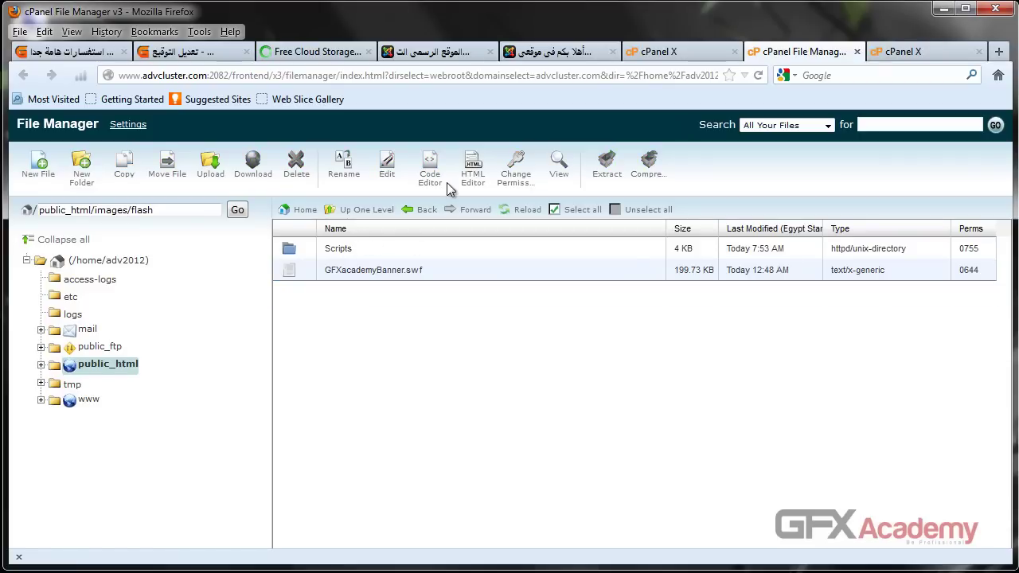
# Look at the front page, and examine the expressInstall.swf and GFXacademyBanner.swf paths in the module's HTML source, closing the editor without changes
pyautogui.click(453, 55)
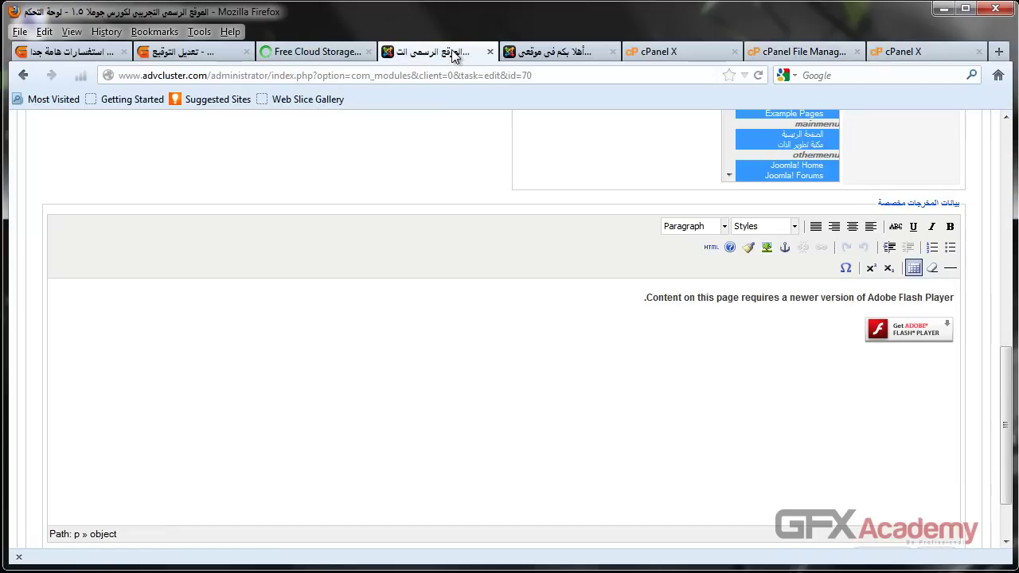
pyautogui.click(562, 53)
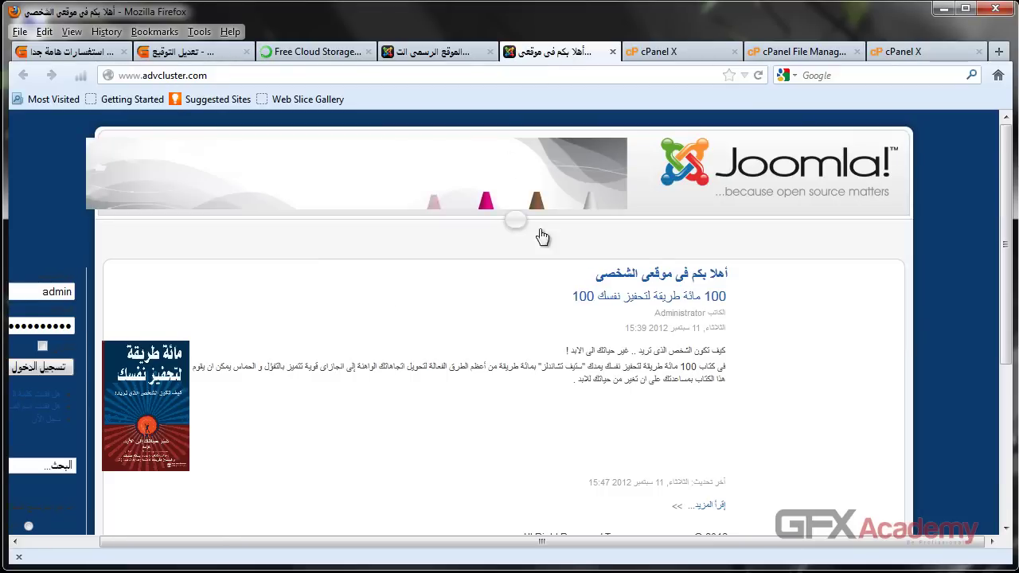
pyautogui.click(449, 53)
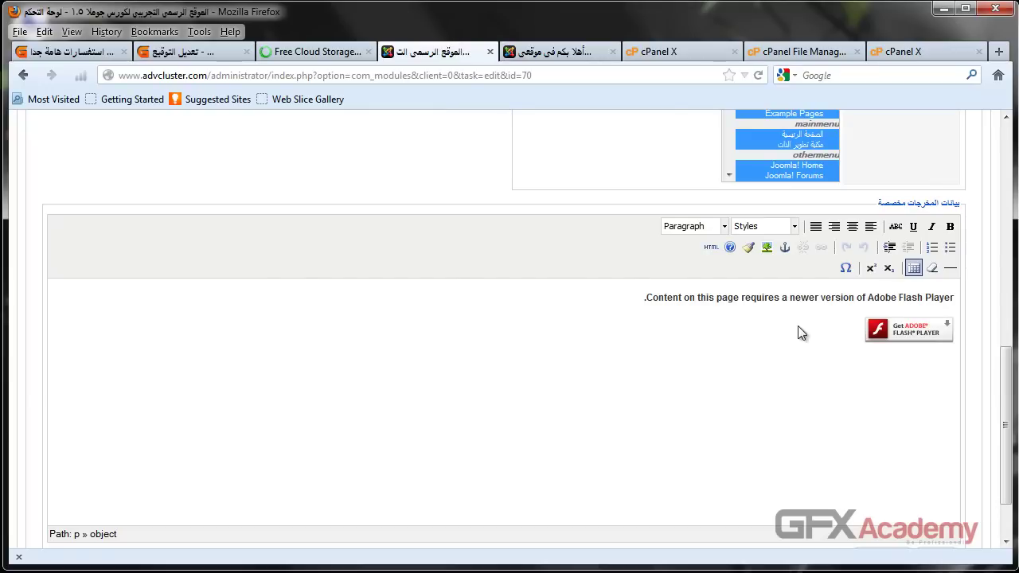
pyautogui.click(705, 246)
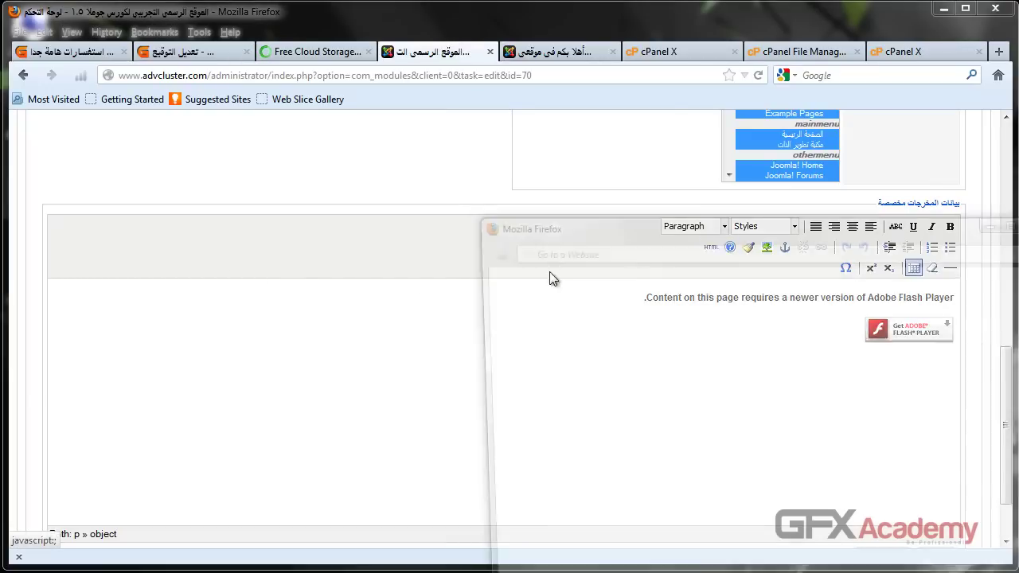
pyautogui.moveTo(726, 227); pyautogui.dragTo(466, 89)
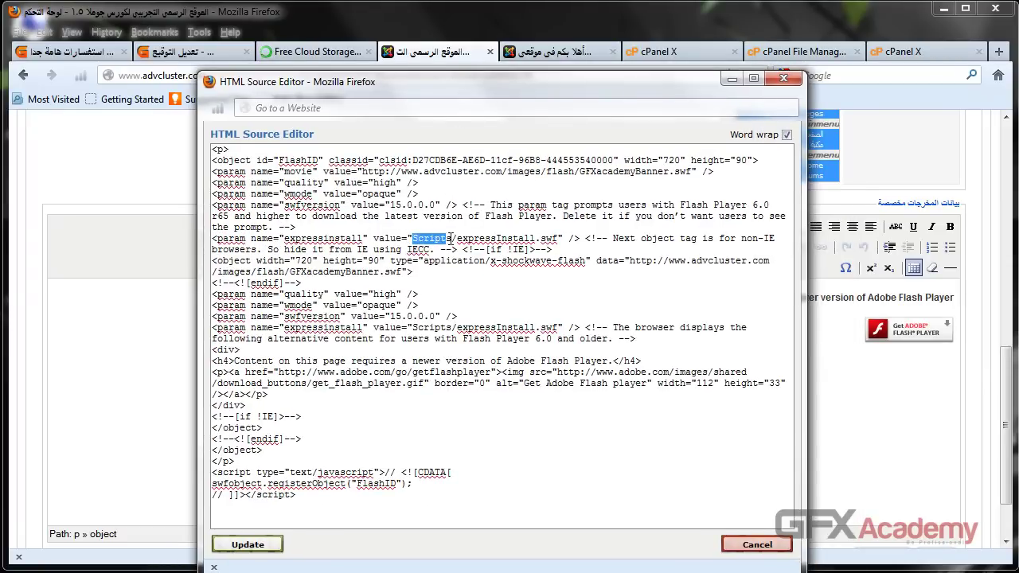
pyautogui.moveTo(450, 238); pyautogui.dragTo(542, 238)
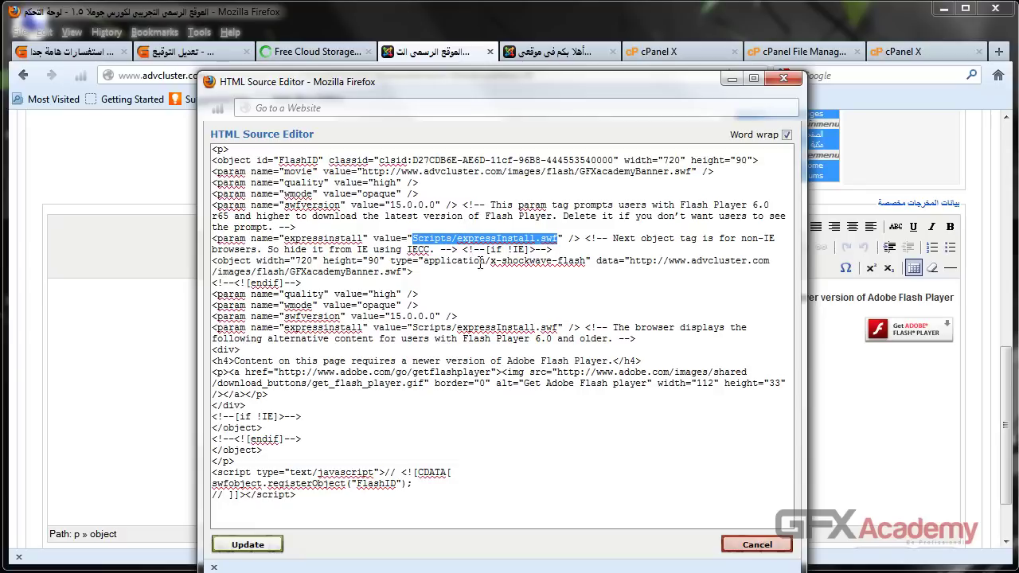
pyautogui.moveTo(405, 271); pyautogui.dragTo(296, 268)
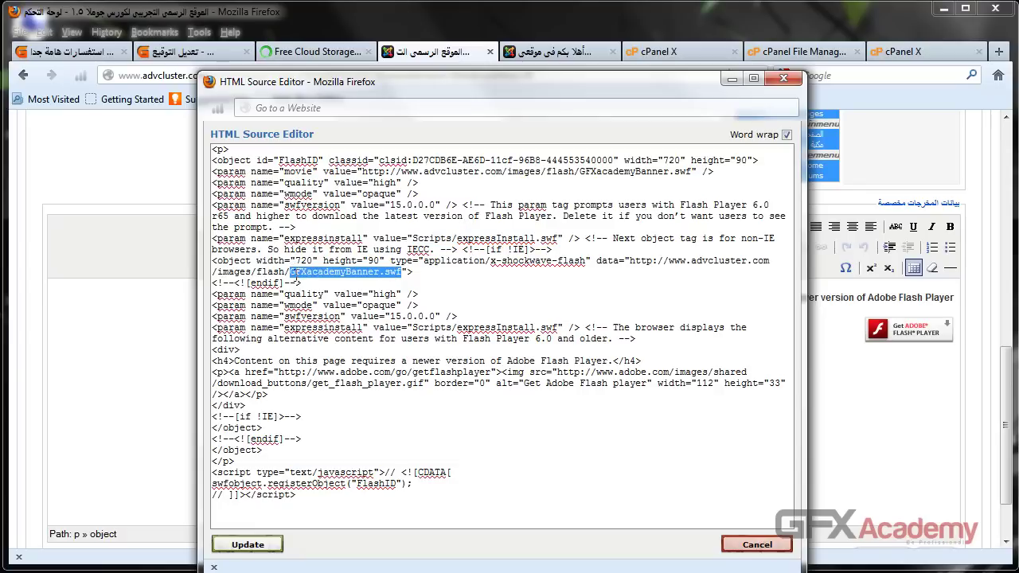
pyautogui.click(751, 544)
# Save and close the custom banner module, and switch to the site's front page to check the header banner
pyautogui.click(336, 316)
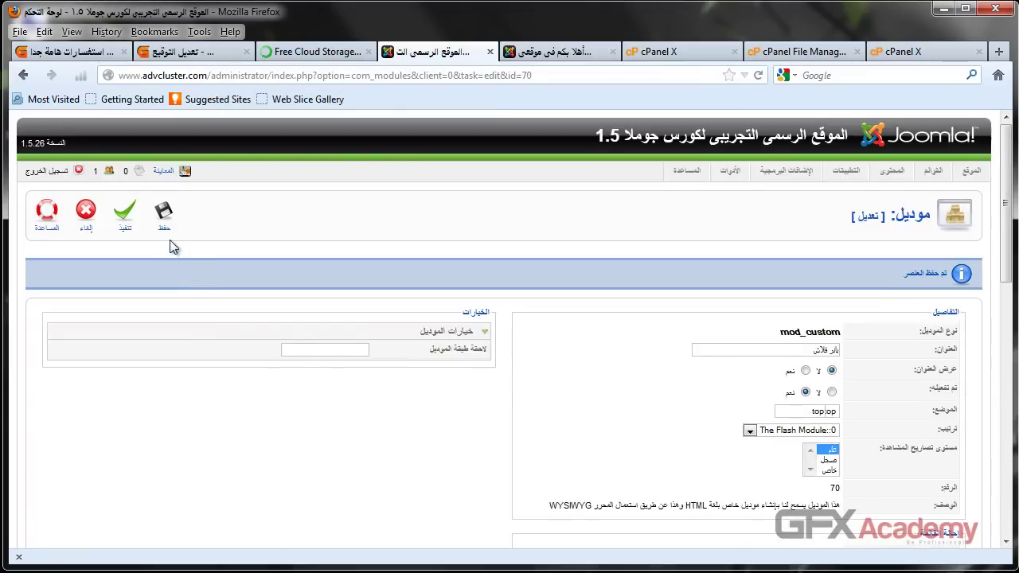
pyautogui.click(163, 212)
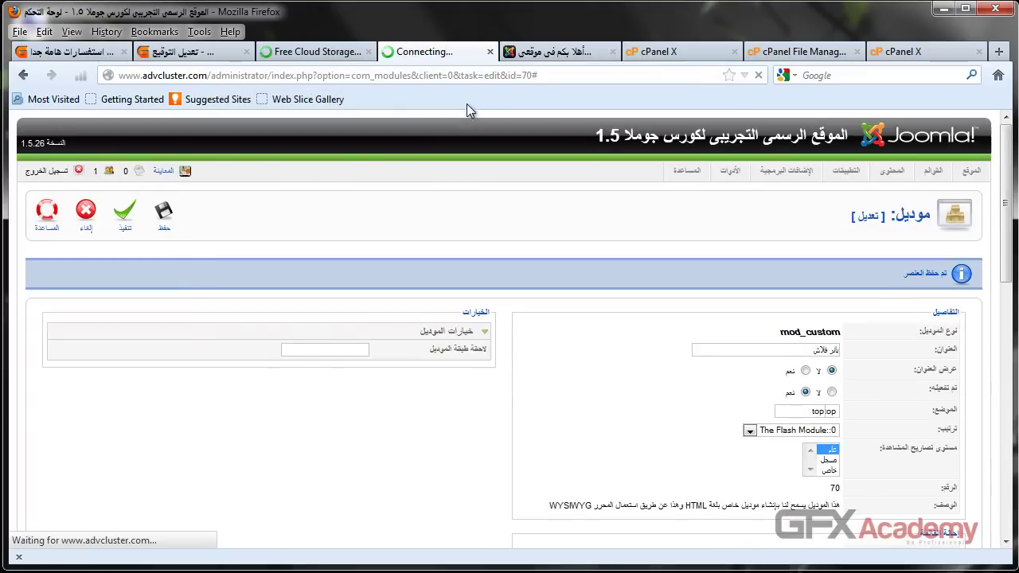
pyautogui.click(547, 51)
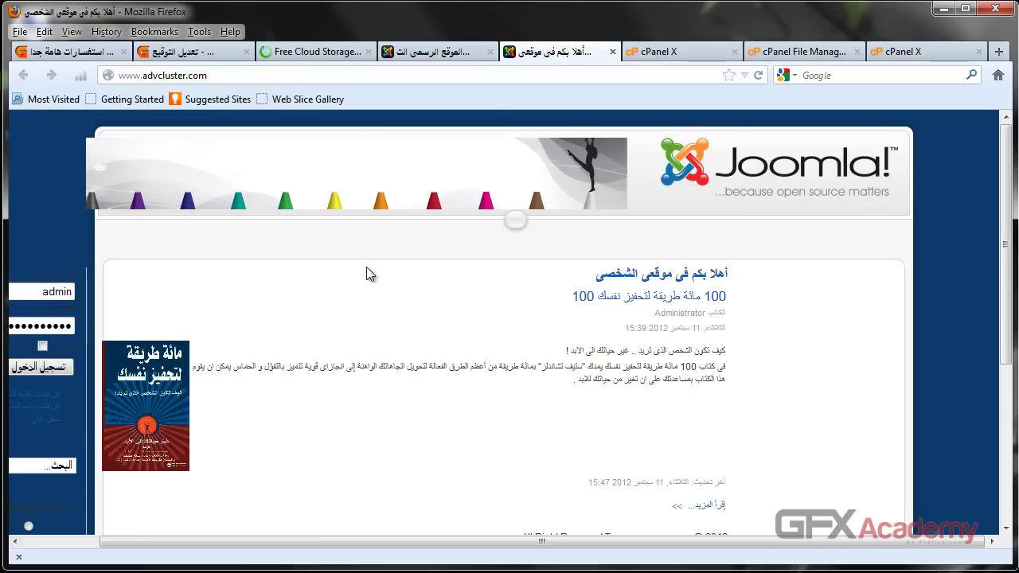